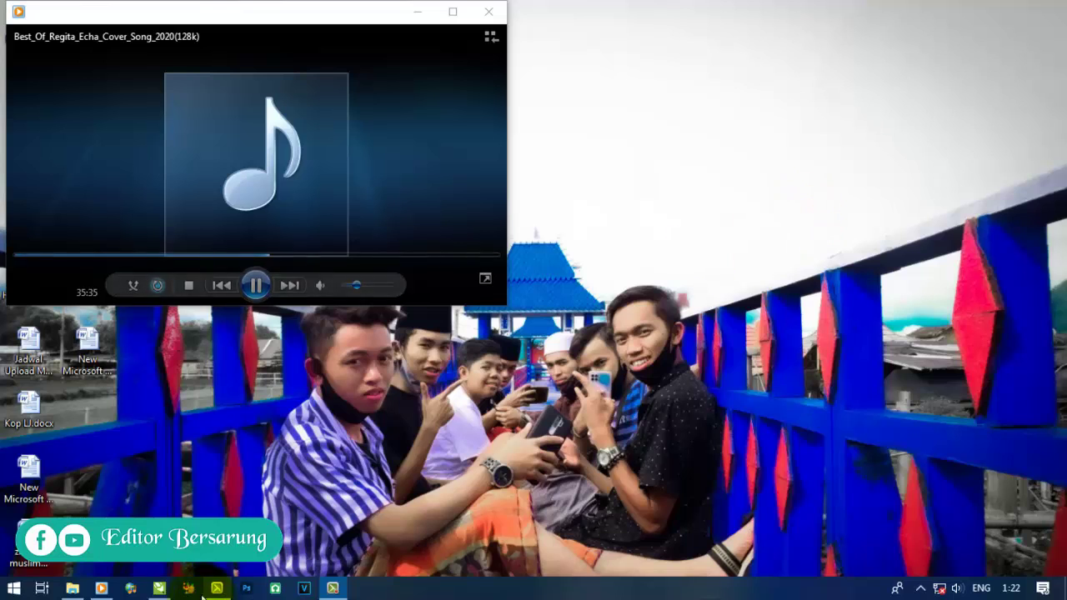
- Minimise the music player window and refresh the Windows desktop
{"action": "left_click", "coordinate": [423, 12]}
{"action": "right_click", "coordinate": [478, 138]}
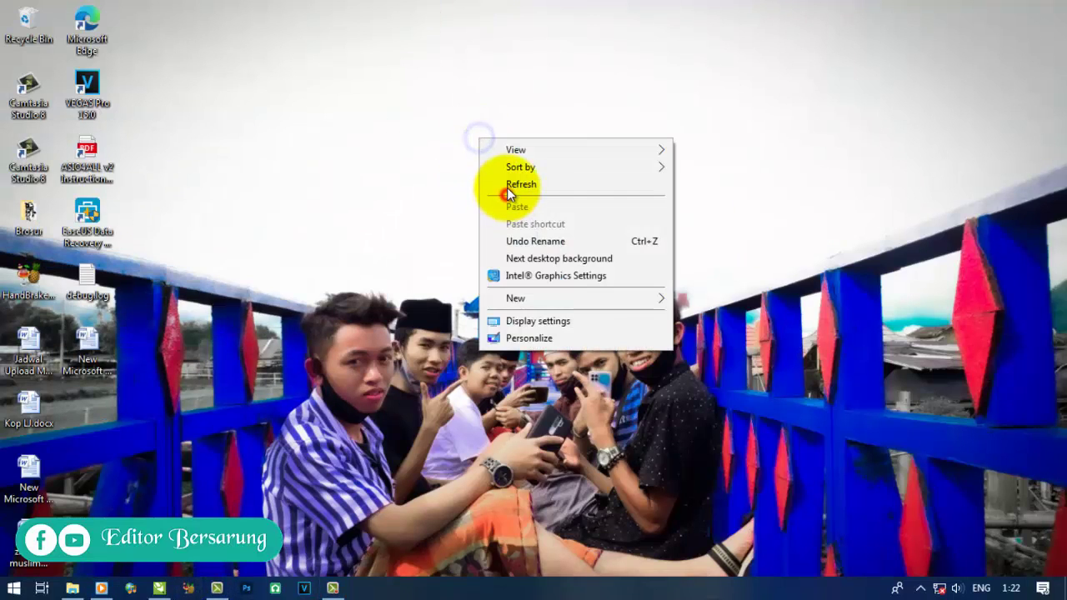
{"action": "left_click", "coordinate": [508, 184]}
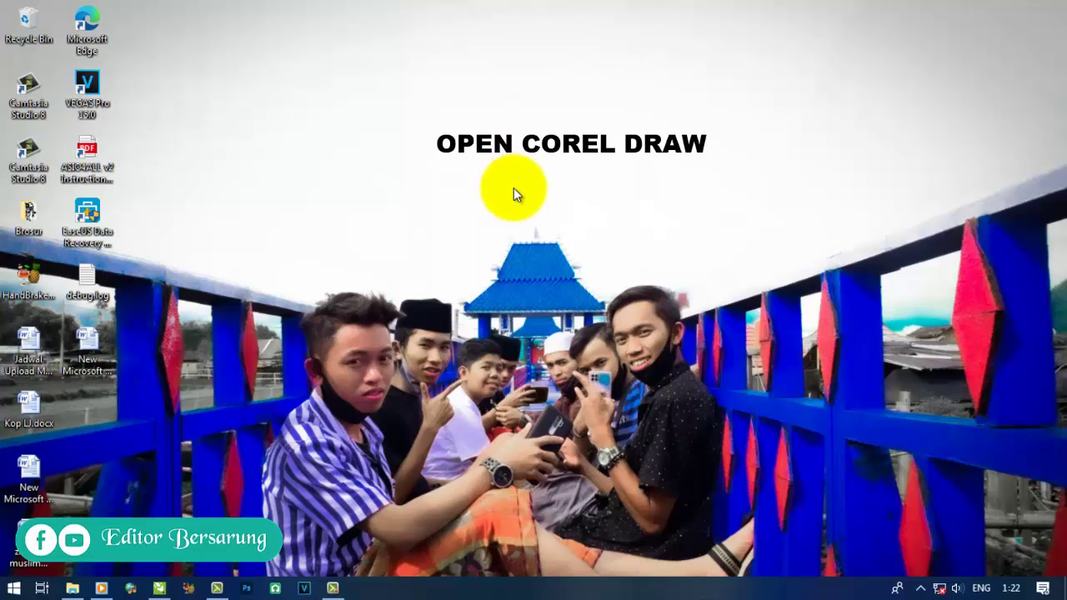
- Launch CorelDRAW X5 and start an image import from the canvas's right-click menu
{"action": "left_click", "coordinate": [159, 587]}
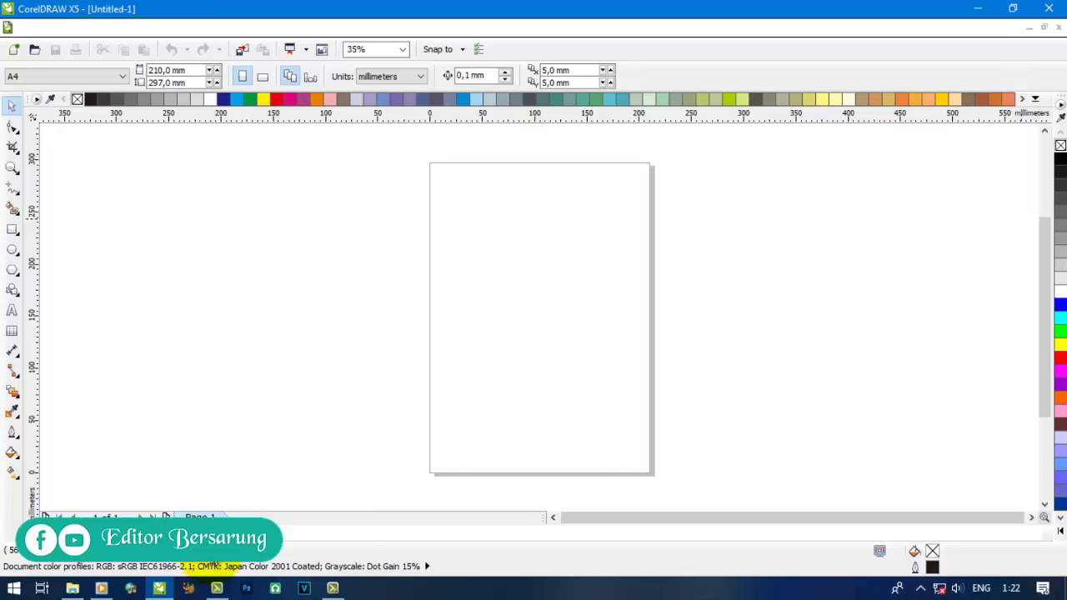
{"action": "right_click", "coordinate": [421, 236]}
{"action": "left_click", "coordinate": [435, 302]}
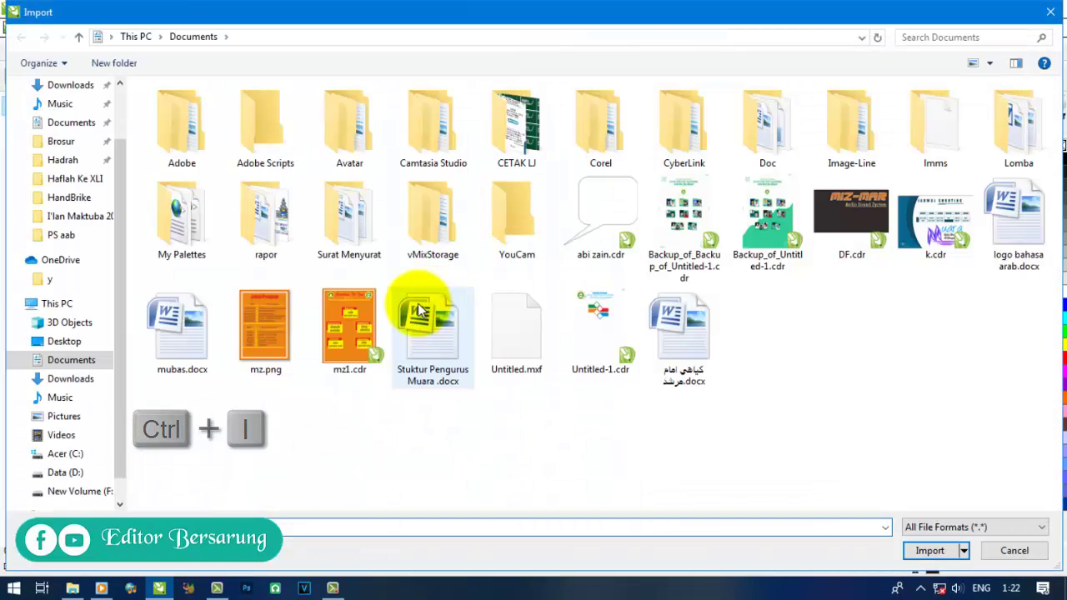
- Browse to F:\master Of Ceremony\PS aab and scroll through its images
{"action": "left_click", "coordinate": [80, 454]}
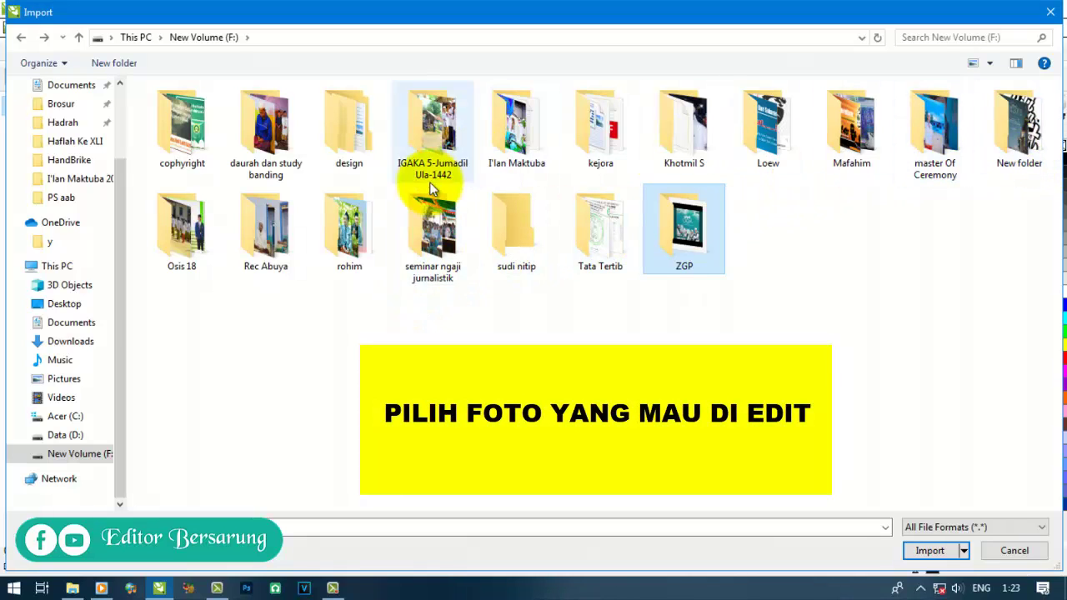
{"action": "double_click", "coordinate": [932, 129]}
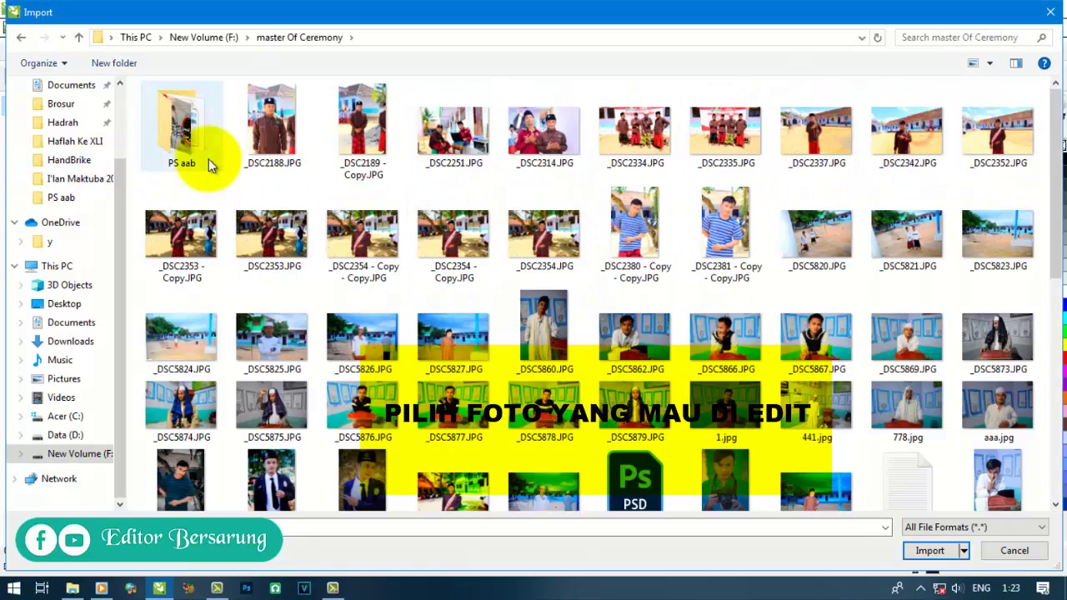
{"action": "left_click", "coordinate": [187, 87]}
{"action": "double_click", "coordinate": [192, 141]}
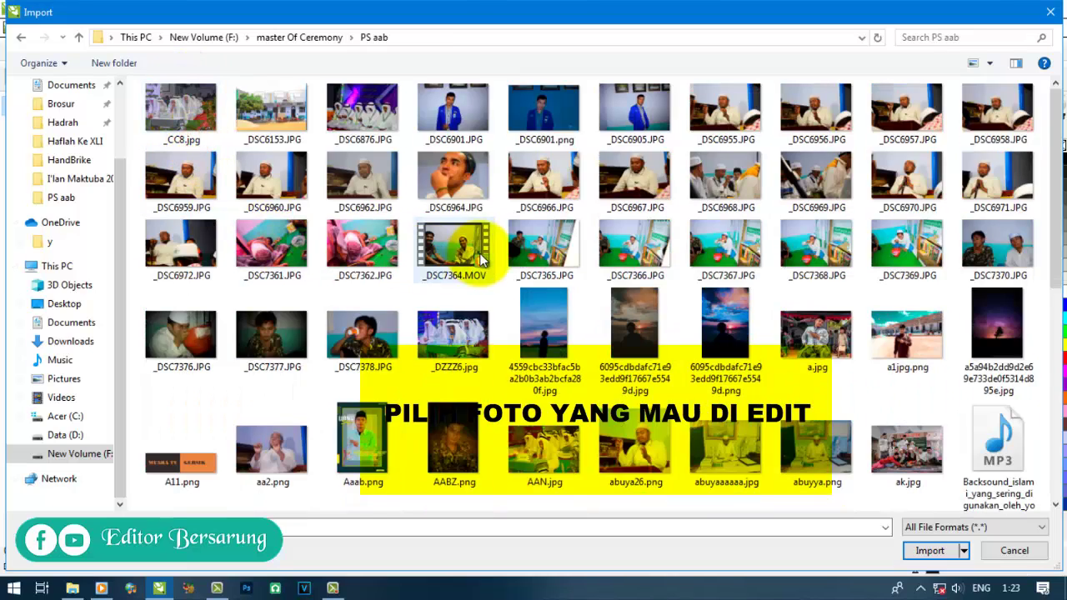
{"action": "scroll", "coordinate": [501, 246], "scroll_direction": "down", "scroll_amount": 2}
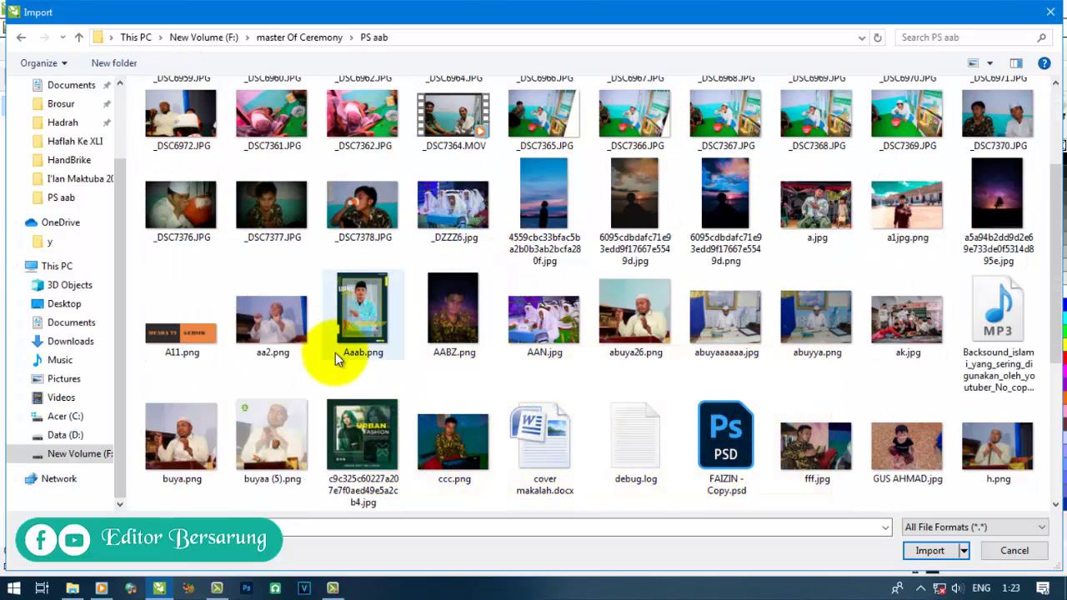
{"action": "scroll", "coordinate": [620, 312], "scroll_direction": "down", "scroll_amount": 3}
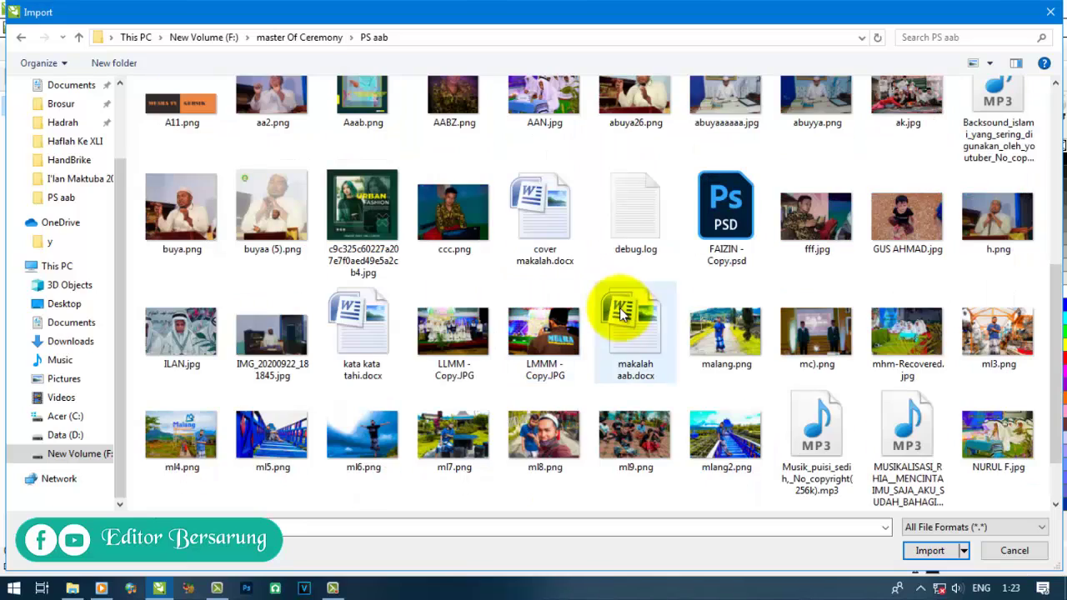
{"action": "scroll", "coordinate": [646, 296], "scroll_direction": "down", "scroll_amount": 2}
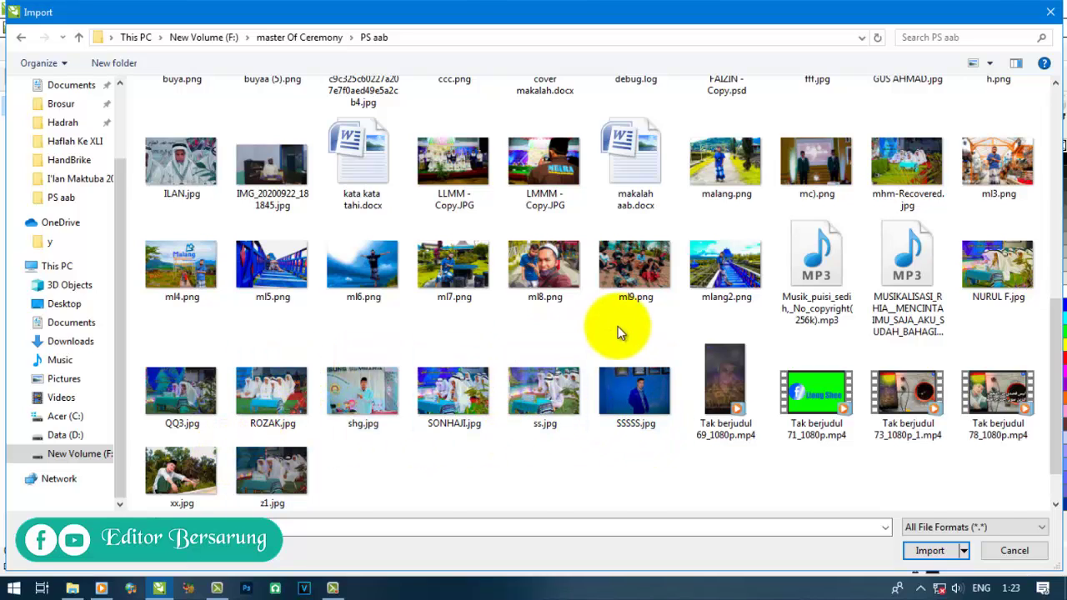
{"action": "scroll", "coordinate": [618, 326], "scroll_direction": "up", "scroll_amount": 3}
- Import malang.png and place it on the page, shifted to the left
{"action": "double_click", "coordinate": [711, 377]}
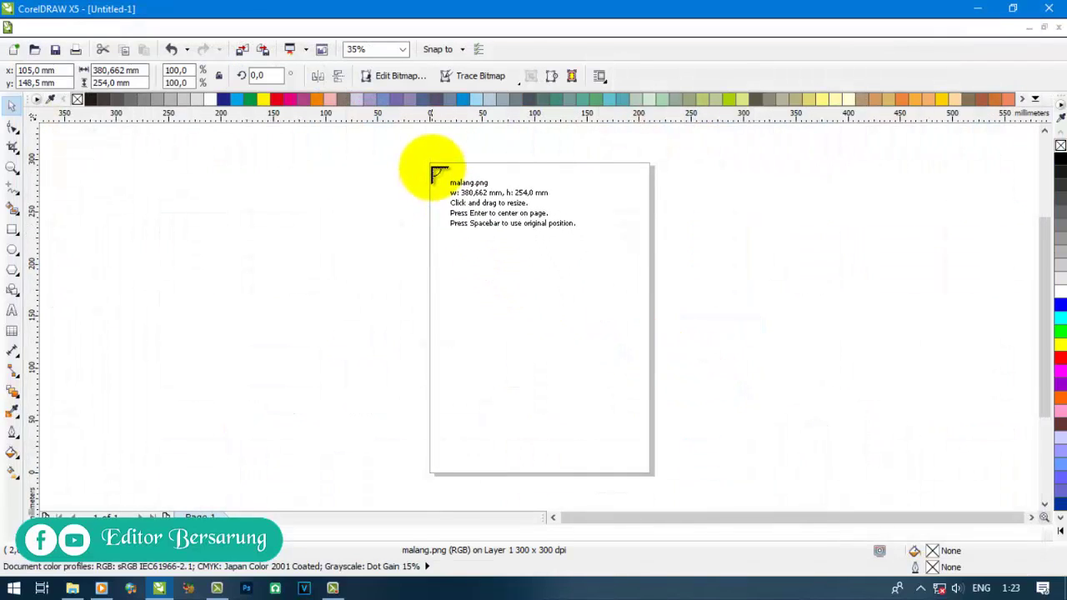
{"action": "left_click_drag", "start_coordinate": [431, 166], "coordinate": [886, 474]}
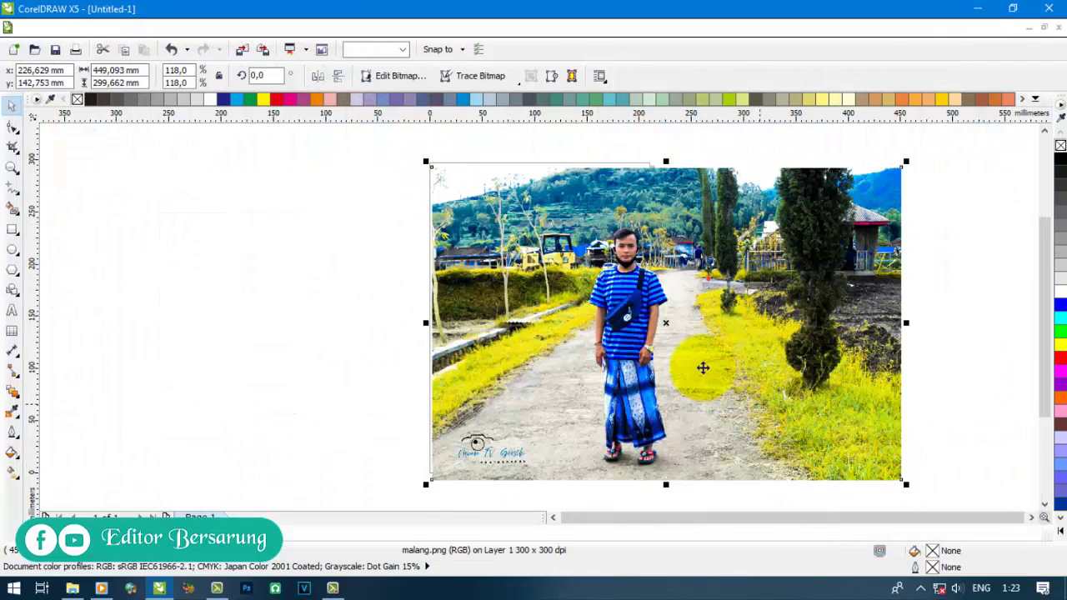
{"action": "left_click_drag", "start_coordinate": [692, 362], "coordinate": [498, 356]}
- Crop the photo to a tall portrait frame around the standing man
{"action": "left_click", "coordinate": [37, 321]}
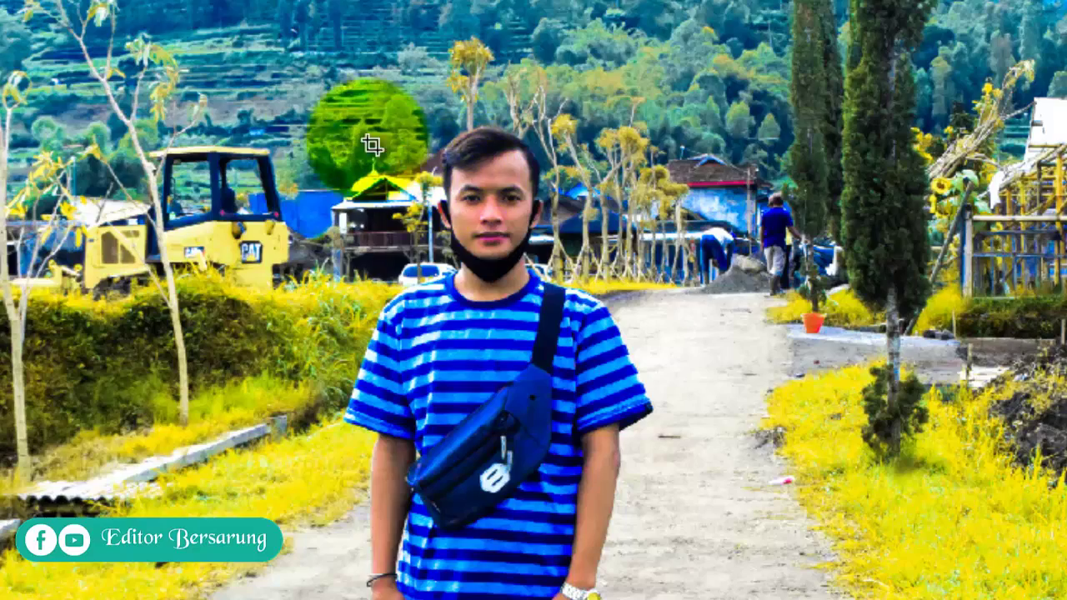
{"action": "left_click_drag", "start_coordinate": [304, 68], "coordinate": [697, 578]}
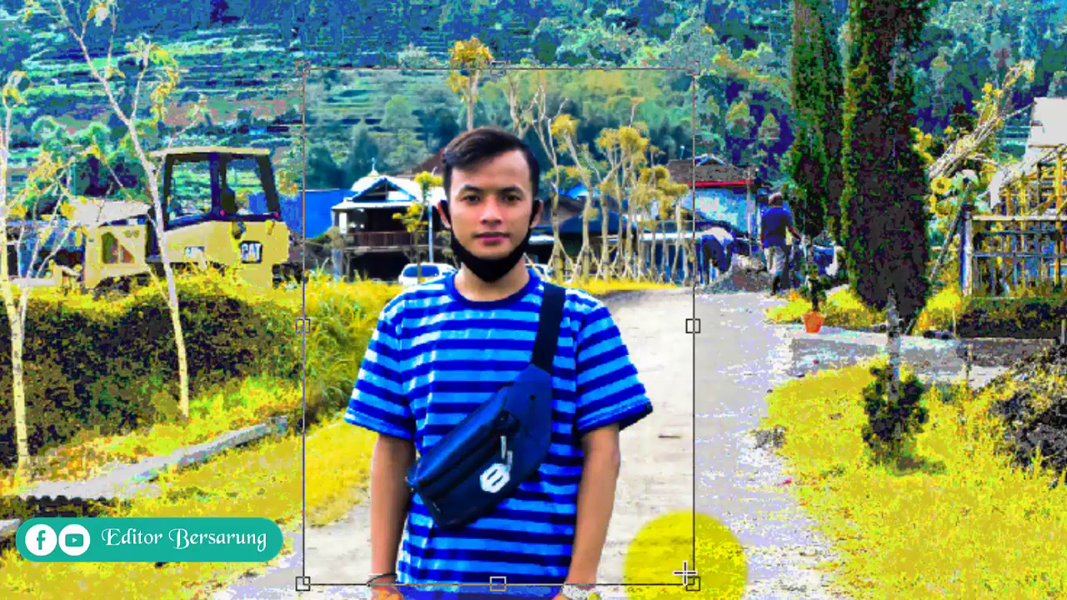
{"action": "double_click", "coordinate": [529, 399]}
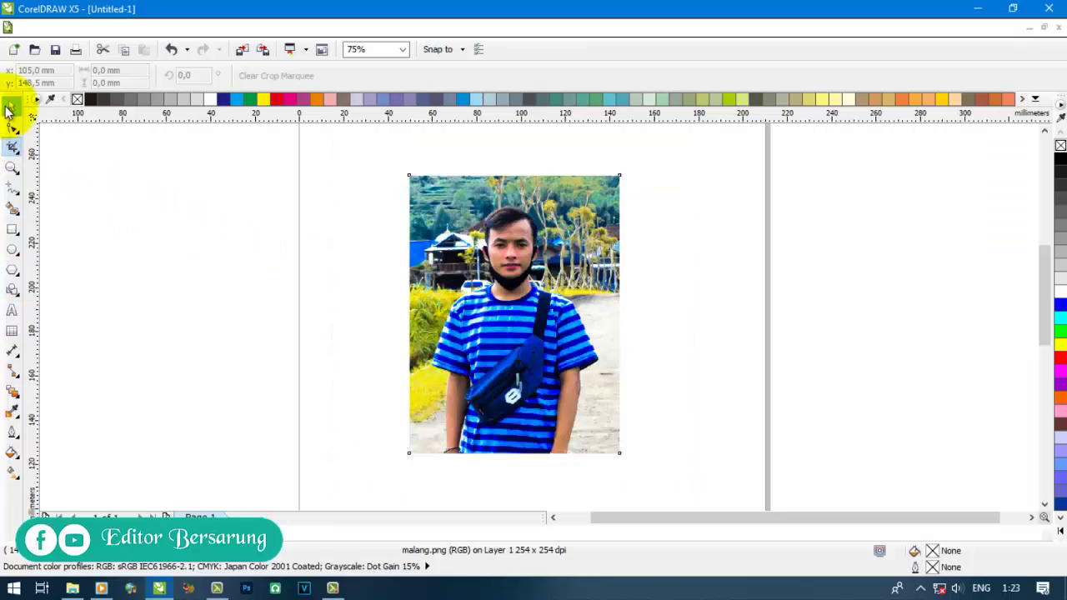
- Deselect the photo, zoom in on the wrist at its bottom edge, and choose the Pen tool
{"action": "left_click", "coordinate": [10, 109]}
{"action": "left_click", "coordinate": [266, 339]}
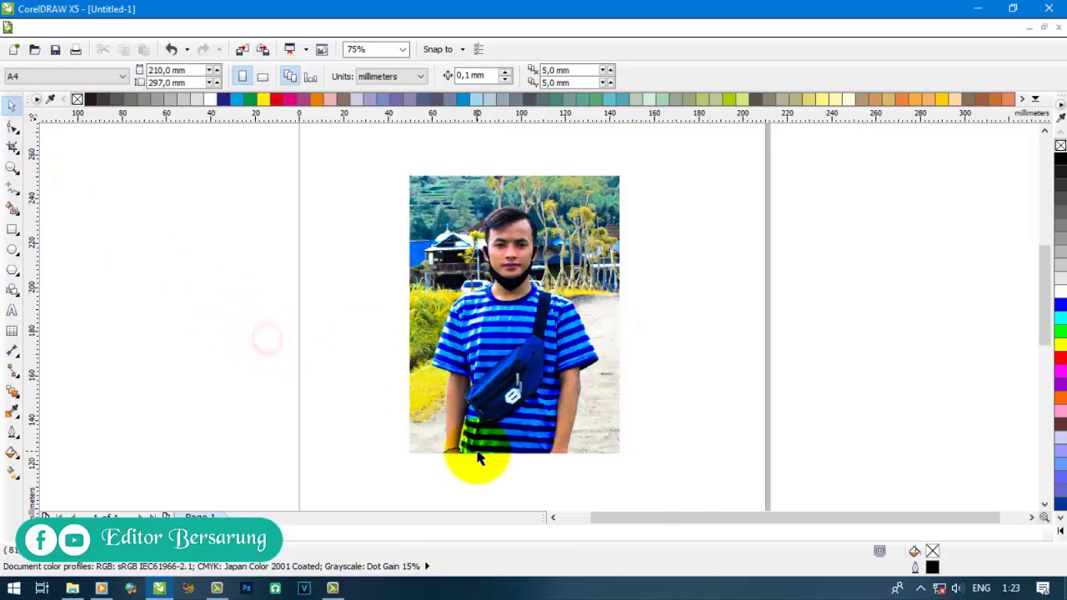
{"action": "scroll", "coordinate": [450, 467], "scroll_direction": "up", "scroll_amount": 2}
{"action": "scroll", "coordinate": [406, 434], "scroll_direction": "up", "scroll_amount": 2}
{"action": "scroll", "coordinate": [405, 431], "scroll_direction": "up", "scroll_amount": 1}
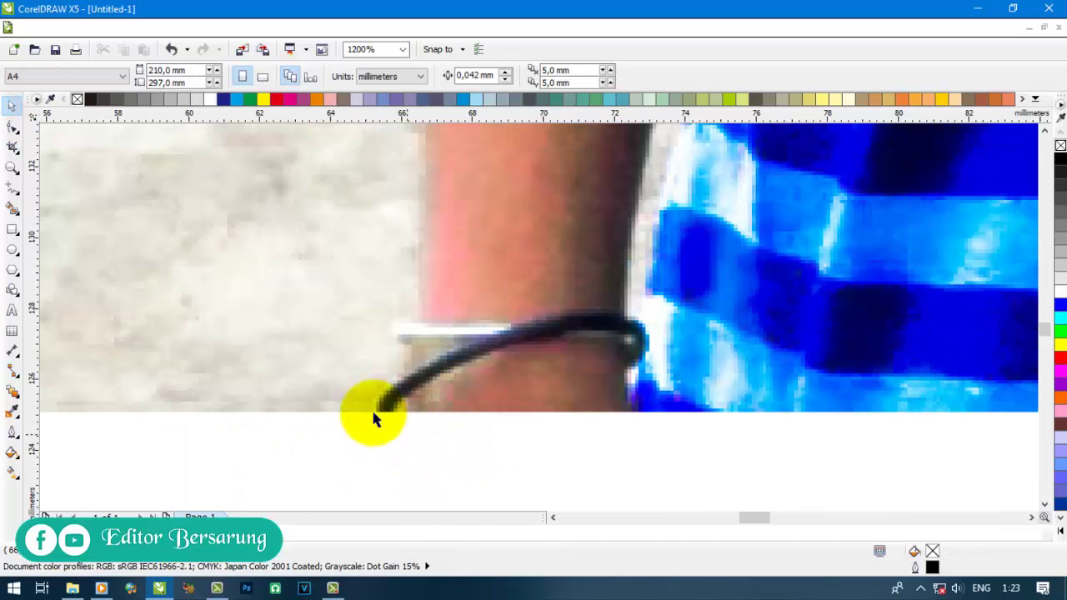
{"action": "left_click", "coordinate": [23, 199]}
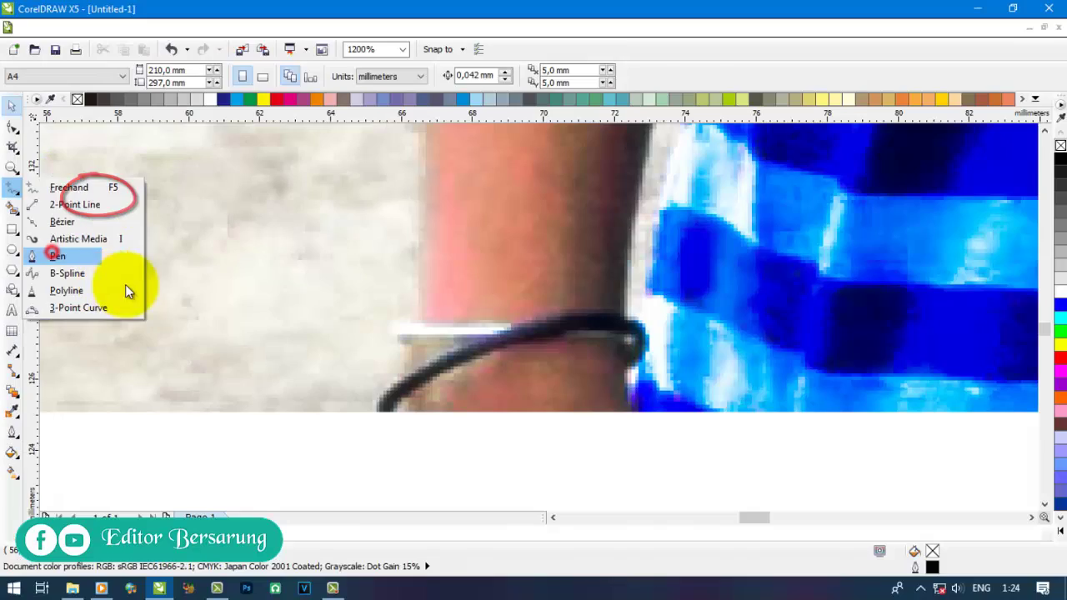
{"action": "left_click", "coordinate": [83, 255]}
- Start the pen outline at the wrist's bottom edge and trace up the arm
{"action": "scroll", "coordinate": [333, 411], "scroll_direction": "up", "scroll_amount": 2}
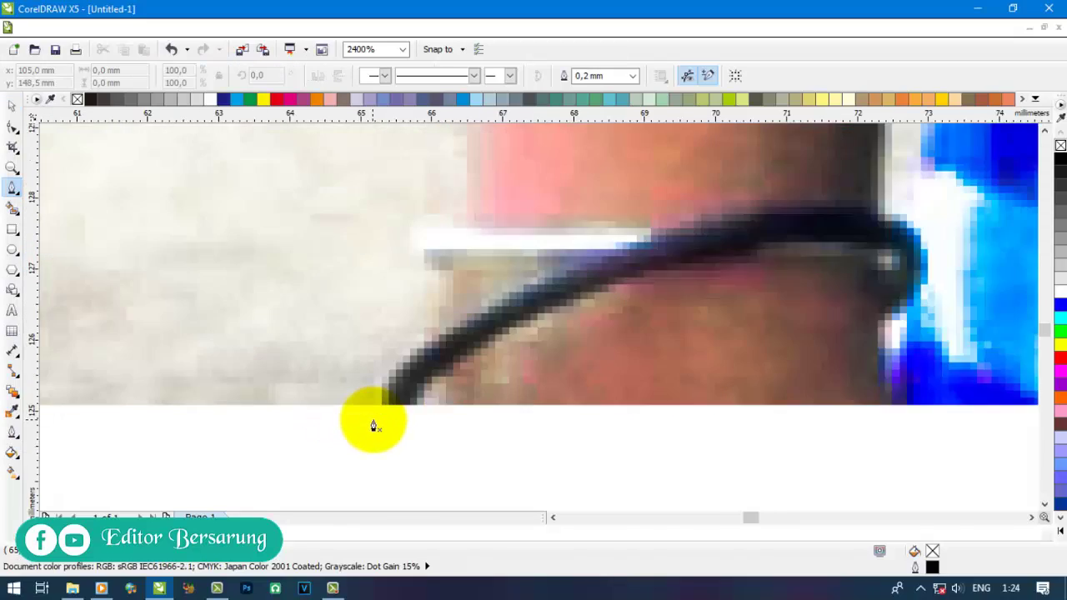
{"action": "left_click", "coordinate": [400, 390]}
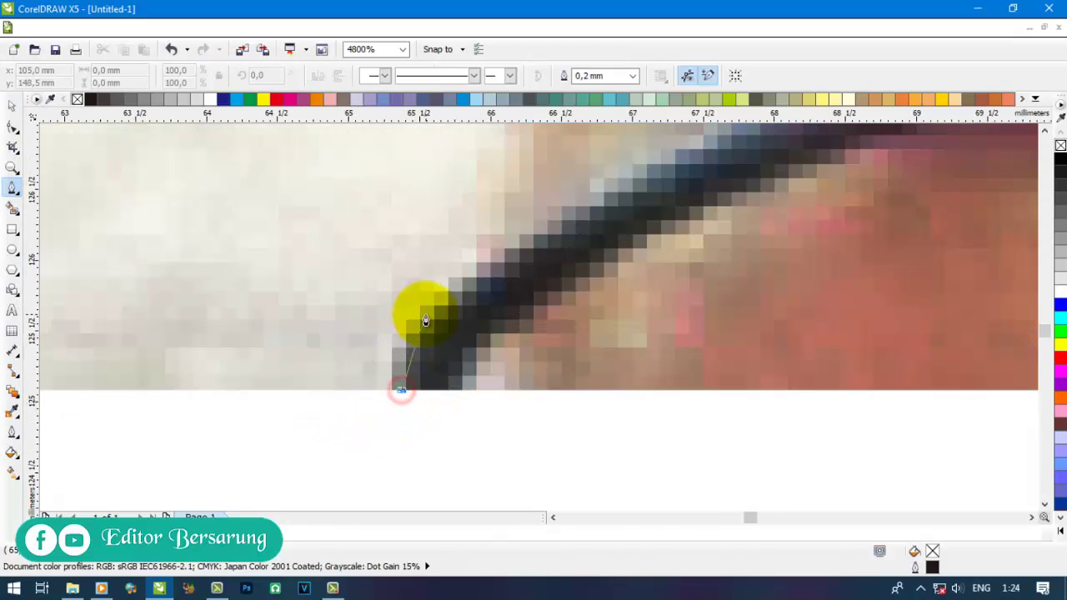
{"action": "left_click_drag", "start_coordinate": [427, 314], "coordinate": [453, 275]}
{"action": "left_click", "coordinate": [486, 261]}
{"action": "scroll", "coordinate": [448, 365], "scroll_direction": "down", "scroll_amount": 1}
{"action": "scroll", "coordinate": [447, 369], "scroll_direction": "down", "scroll_amount": 1}
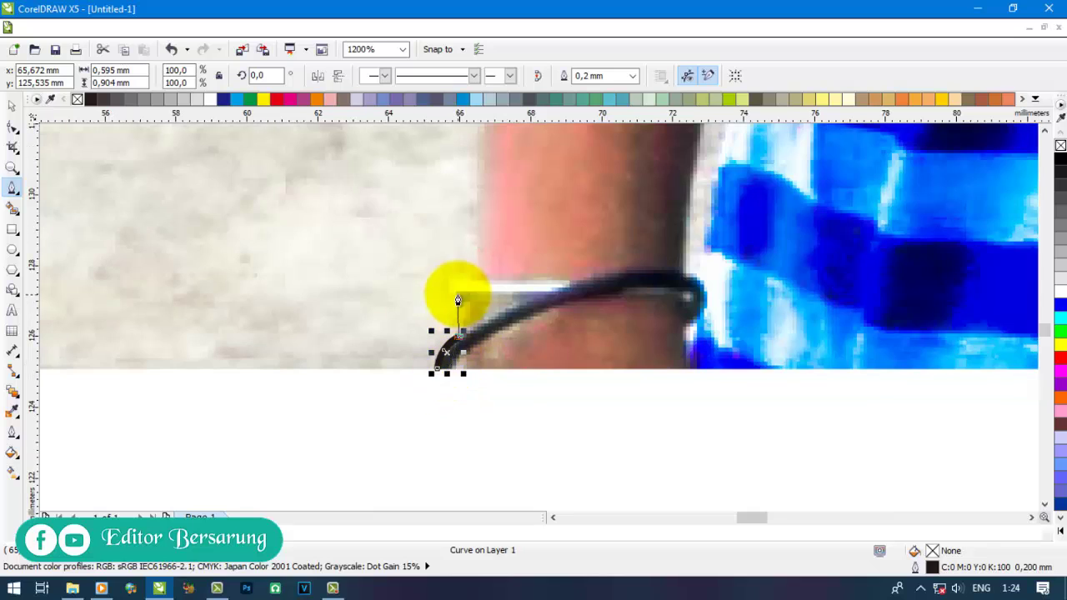
{"action": "left_click", "coordinate": [468, 300]}
{"action": "scroll", "coordinate": [454, 298], "scroll_direction": "up", "scroll_amount": 1}
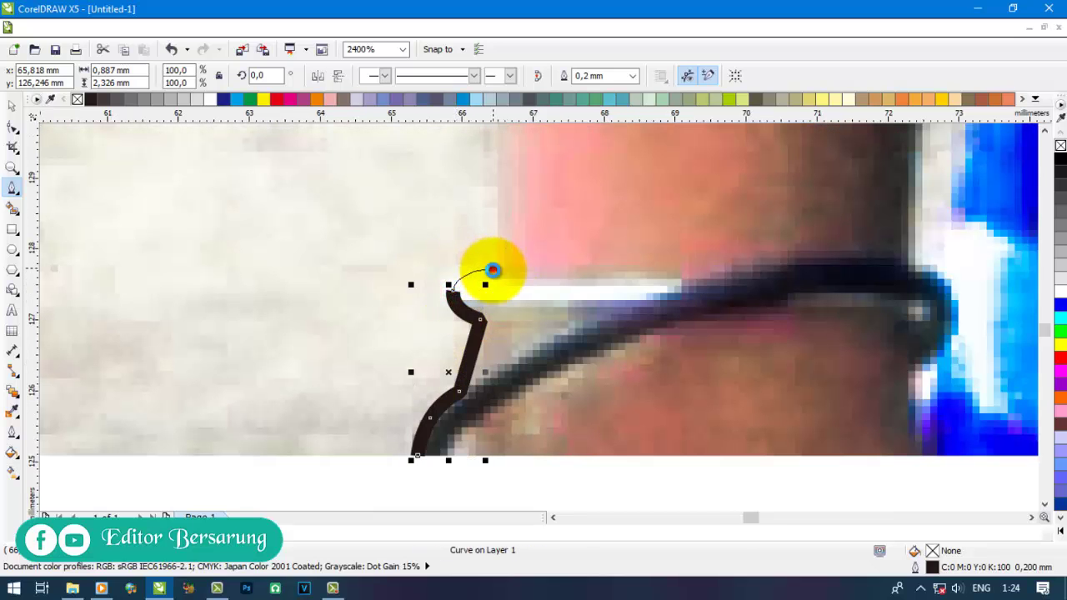
{"action": "scroll", "coordinate": [469, 389], "scroll_direction": "down", "scroll_amount": 3}
{"action": "left_click_drag", "start_coordinate": [468, 192], "coordinate": [474, 152]}
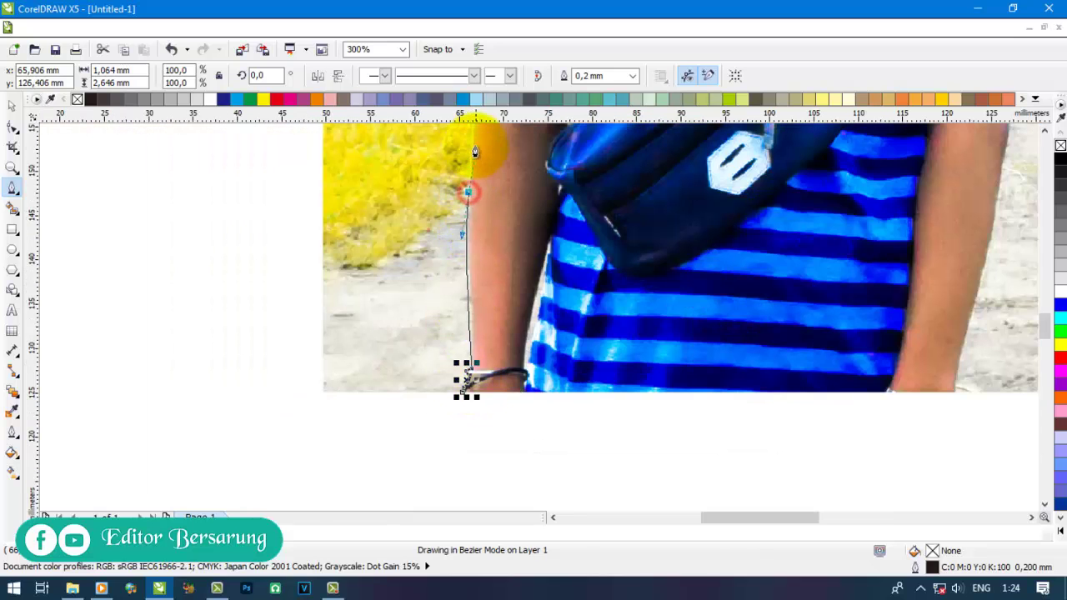
{"action": "scroll", "coordinate": [476, 267], "scroll_direction": "down", "scroll_amount": 1}
{"action": "scroll", "coordinate": [484, 137], "scroll_direction": "up", "scroll_amount": 2}
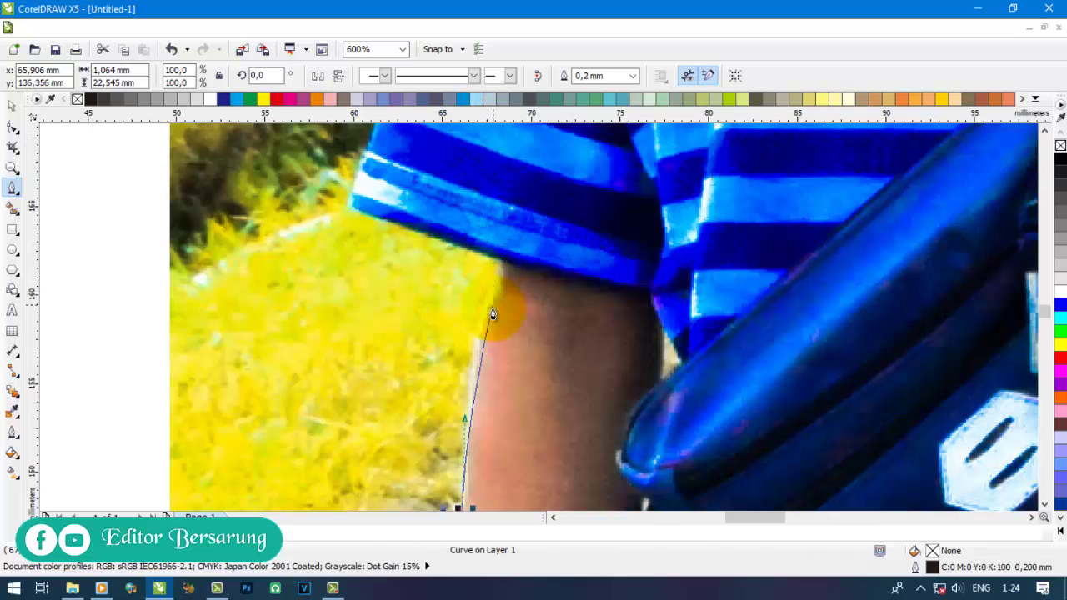
{"action": "scroll", "coordinate": [500, 258], "scroll_direction": "down", "scroll_amount": 2}
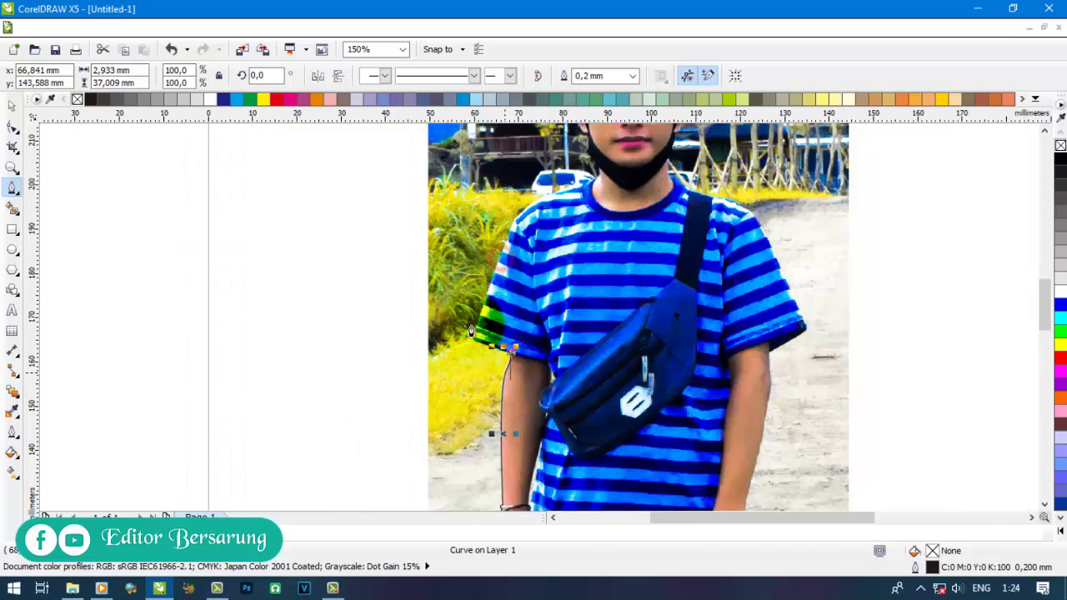
{"action": "scroll", "coordinate": [473, 360], "scroll_direction": "up", "scroll_amount": 2}
- Continue the outline over the sleeve corner and shoulder to the neck edge
{"action": "left_click_drag", "start_coordinate": [463, 350], "coordinate": [474, 313]}
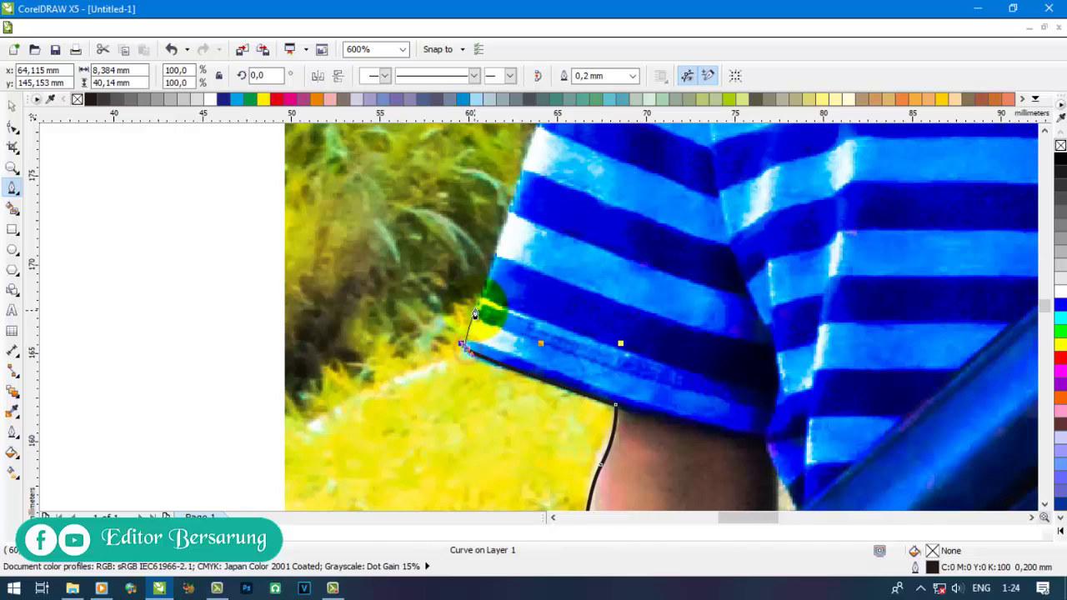
{"action": "left_click", "coordinate": [488, 283]}
{"action": "scroll", "coordinate": [487, 284], "scroll_direction": "down", "scroll_amount": 2}
{"action": "scroll", "coordinate": [511, 252], "scroll_direction": "up", "scroll_amount": 2}
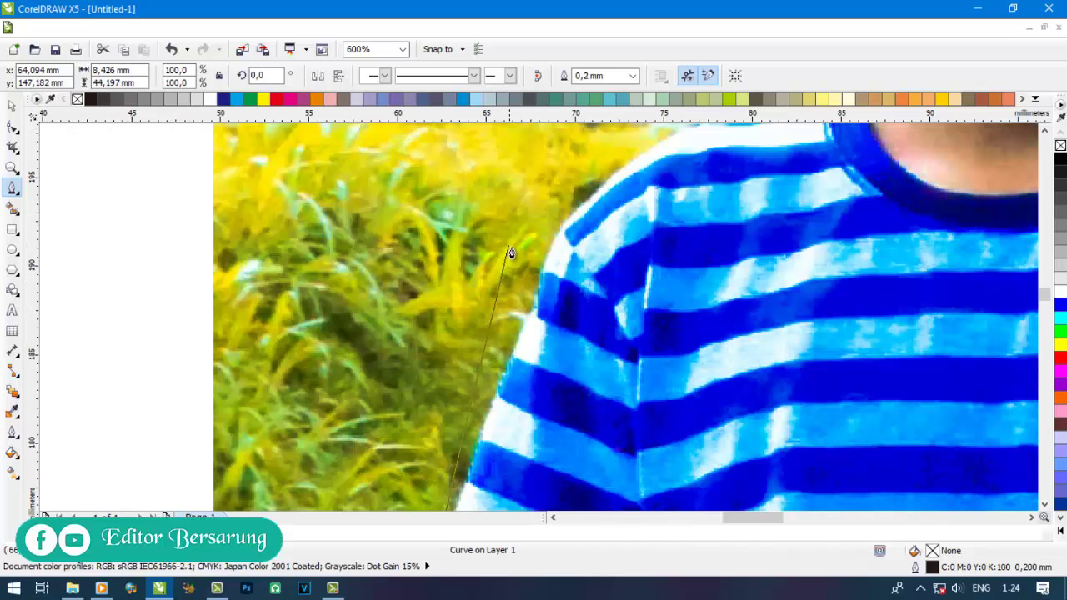
{"action": "left_click_drag", "start_coordinate": [564, 231], "coordinate": [652, 227]}
{"action": "scroll", "coordinate": [587, 217], "scroll_direction": "down", "scroll_amount": 2}
{"action": "scroll", "coordinate": [583, 238], "scroll_direction": "up", "scroll_amount": 2}
{"action": "scroll", "coordinate": [495, 345], "scroll_direction": "down", "scroll_amount": 2}
{"action": "scroll", "coordinate": [624, 297], "scroll_direction": "up", "scroll_amount": 3}
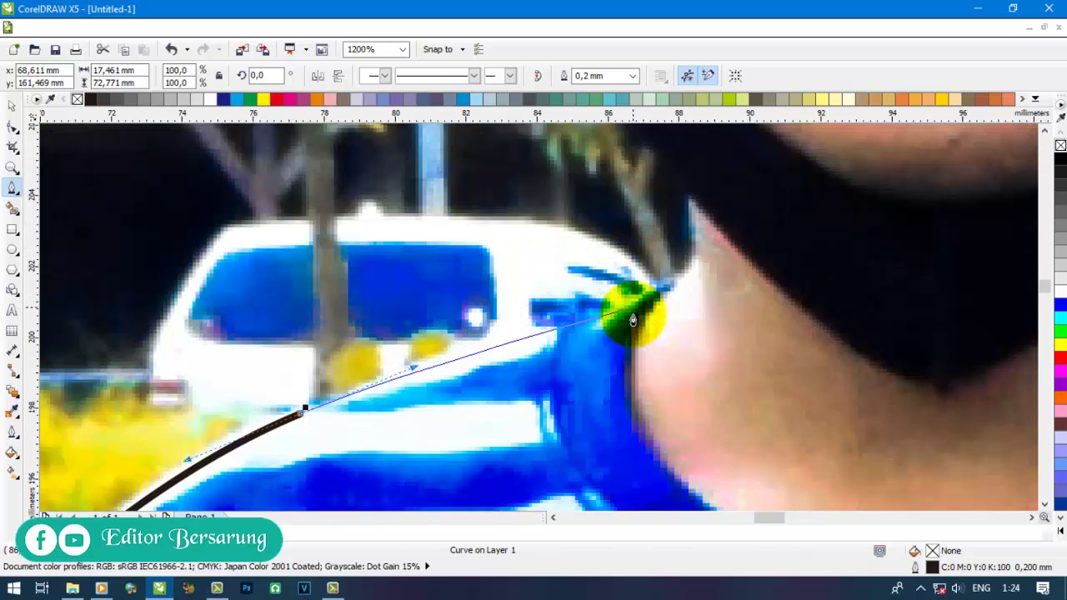
{"action": "left_click_drag", "start_coordinate": [637, 301], "coordinate": [695, 197]}
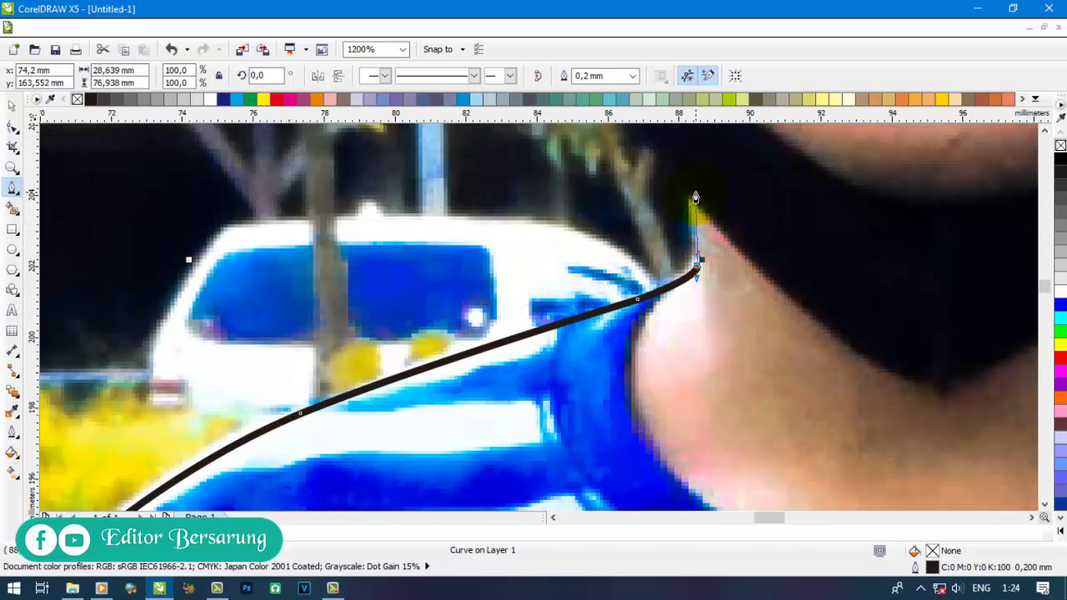
{"action": "left_click", "coordinate": [691, 197]}
{"action": "scroll", "coordinate": [688, 416], "scroll_direction": "down", "scroll_amount": 2}
- Trace up the neck, side of the face and over the ear, undoing one misplaced point
{"action": "scroll", "coordinate": [659, 319], "scroll_direction": "up", "scroll_amount": 2}
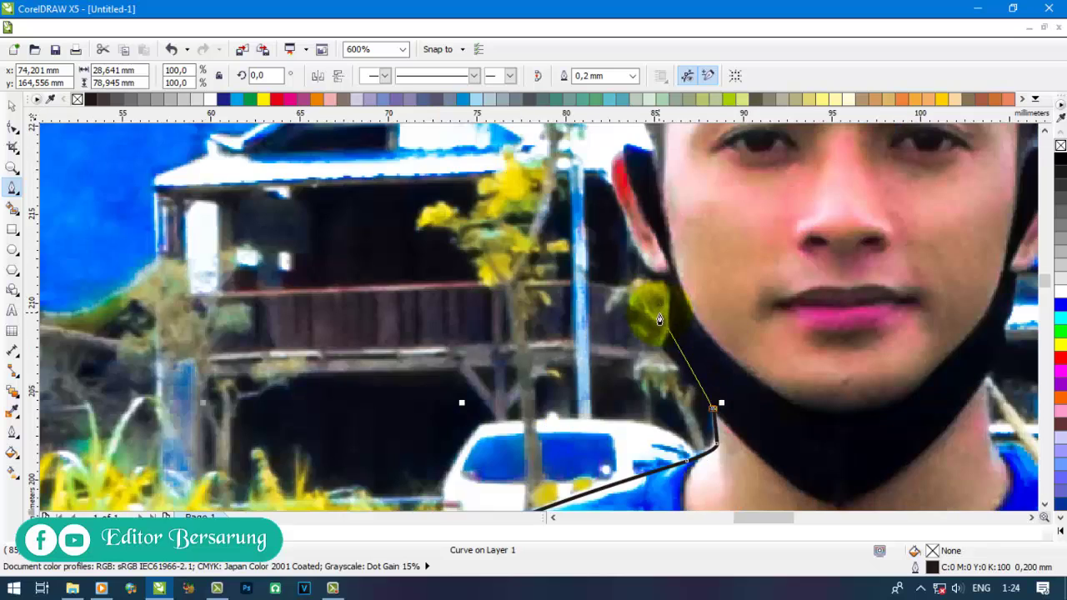
{"action": "scroll", "coordinate": [670, 361], "scroll_direction": "up", "scroll_amount": 1}
{"action": "left_click_drag", "start_coordinate": [662, 340], "coordinate": [645, 313]}
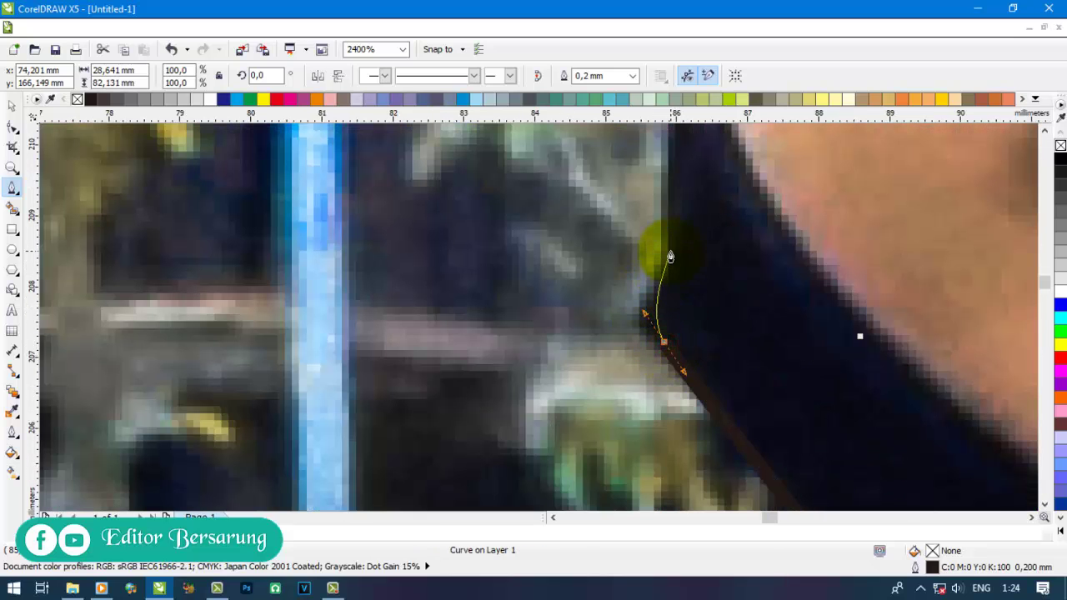
{"action": "scroll", "coordinate": [668, 216], "scroll_direction": "down", "scroll_amount": 3}
{"action": "scroll", "coordinate": [692, 392], "scroll_direction": "up", "scroll_amount": 3}
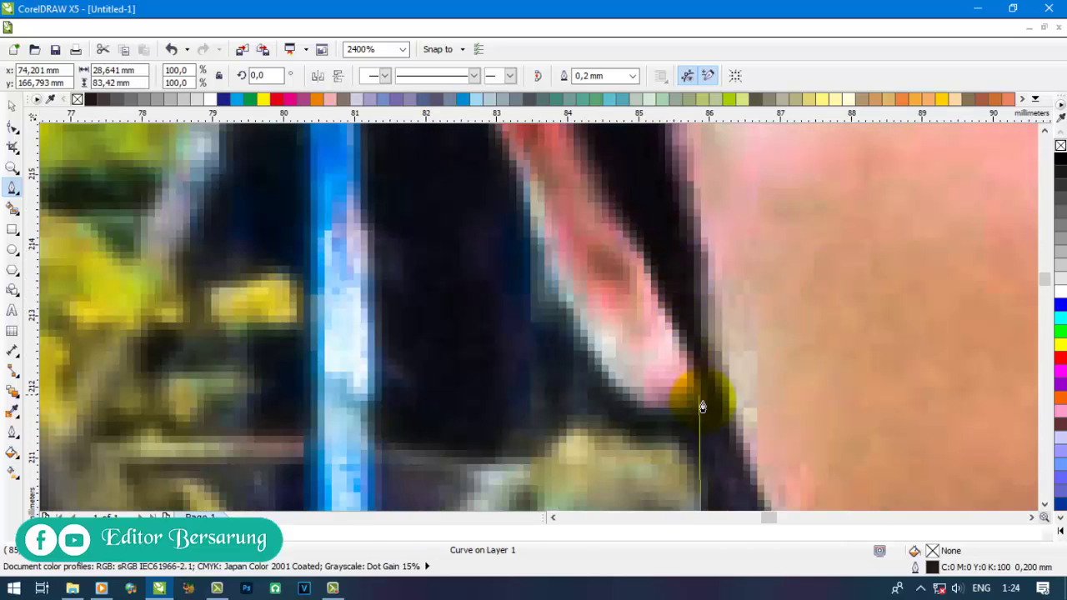
{"action": "left_click_drag", "start_coordinate": [564, 303], "coordinate": [529, 208]}
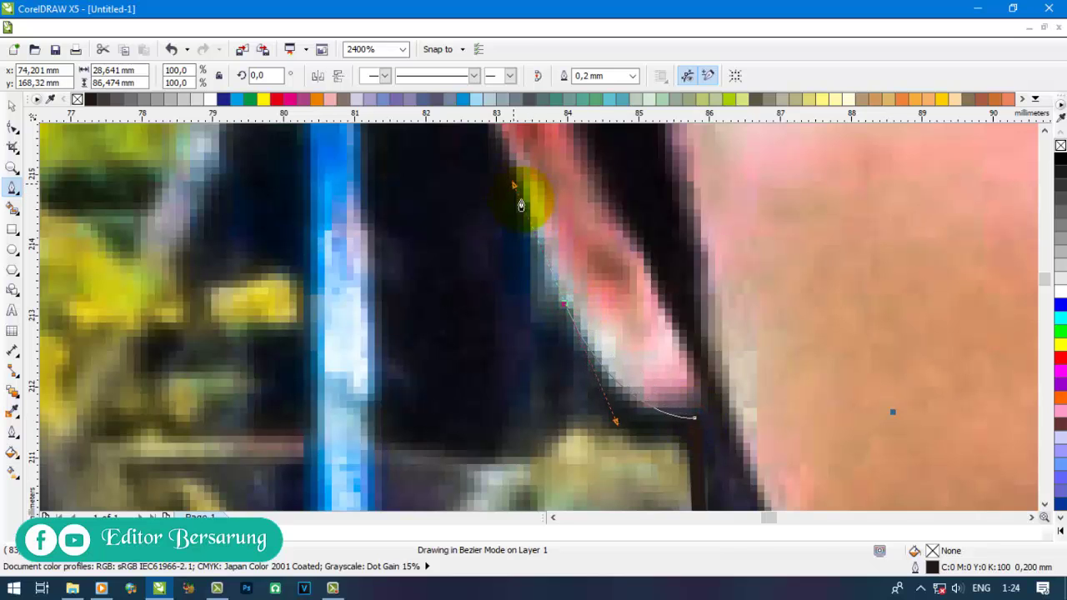
{"action": "scroll", "coordinate": [520, 205], "scroll_direction": "down", "scroll_amount": 3}
{"action": "scroll", "coordinate": [519, 270], "scroll_direction": "up", "scroll_amount": 3}
{"action": "left_click_drag", "start_coordinate": [517, 292], "coordinate": [539, 206]}
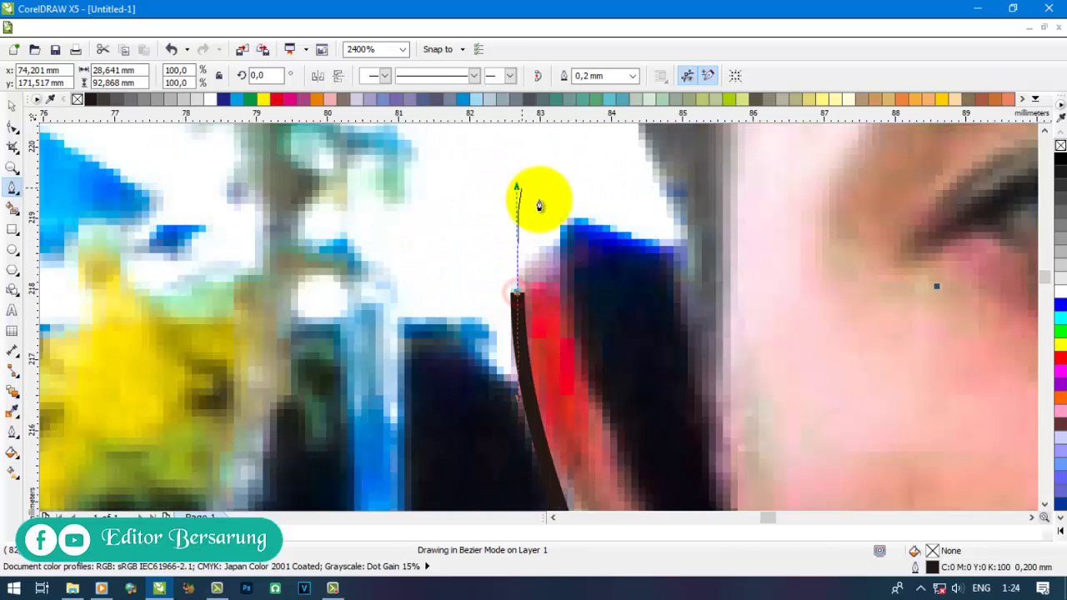
{"action": "left_click", "coordinate": [607, 231]}
{"action": "left_click_drag", "start_coordinate": [621, 240], "coordinate": [654, 252]}
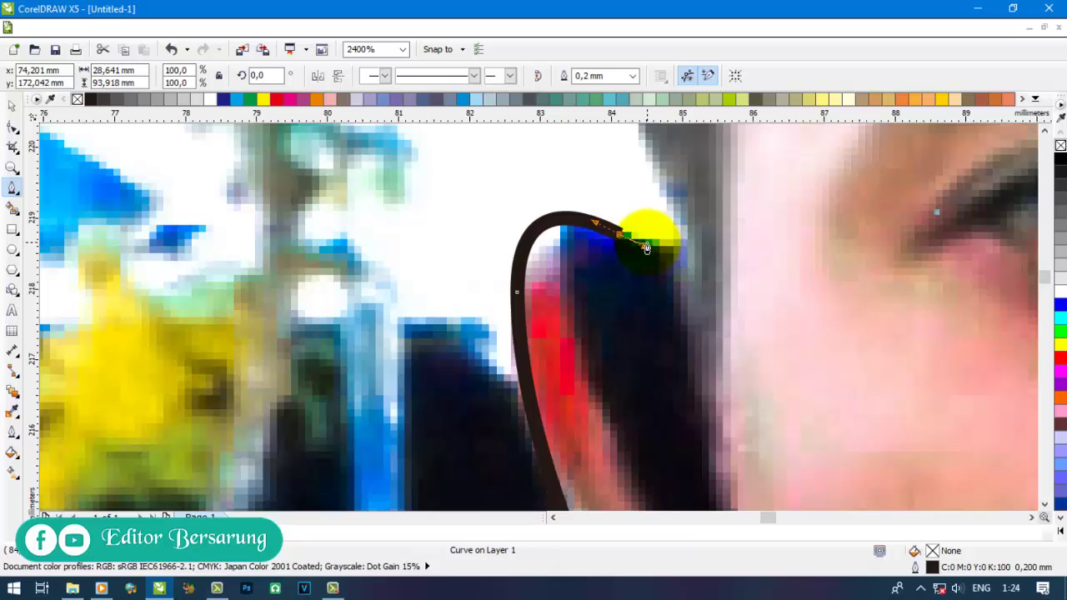
{"action": "key", "text": "ctrl+z"}
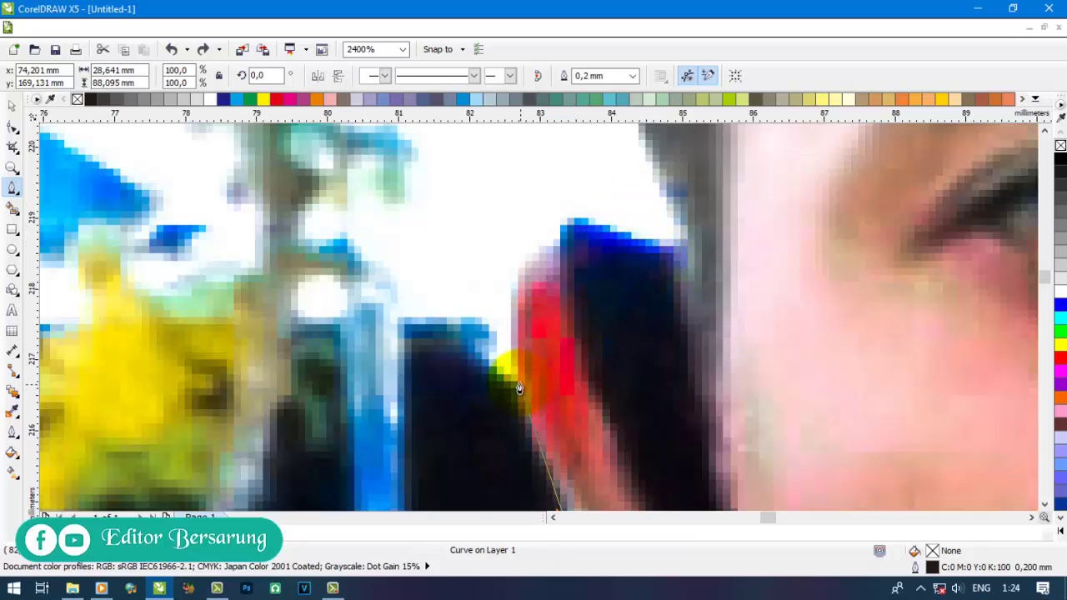
{"action": "left_click_drag", "start_coordinate": [518, 375], "coordinate": [498, 257]}
{"action": "left_click", "coordinate": [561, 250]}
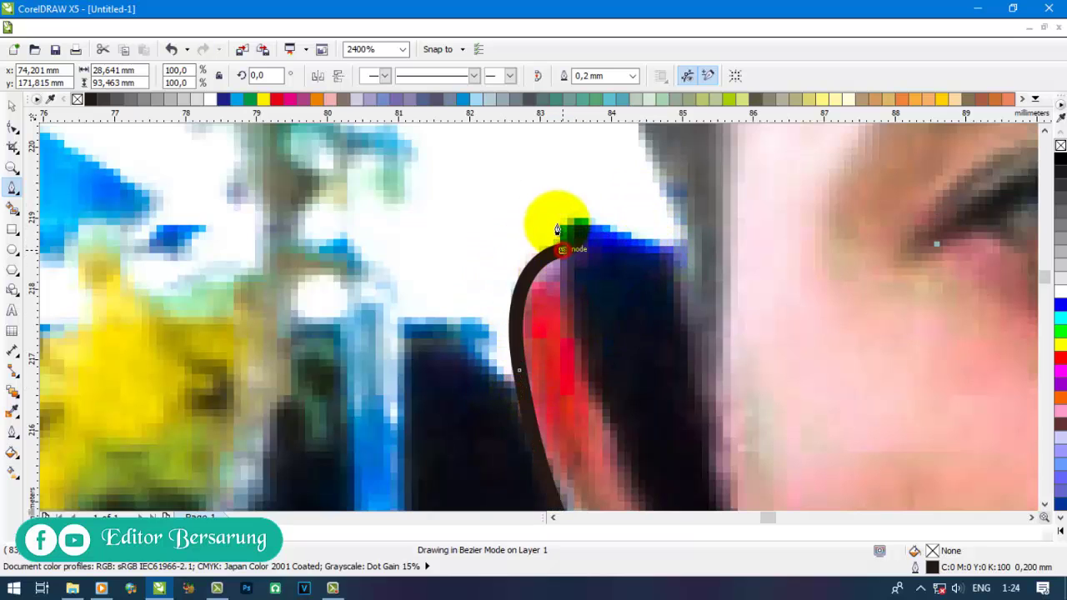
{"action": "left_click_drag", "start_coordinate": [581, 220], "coordinate": [603, 228]}
{"action": "left_click", "coordinate": [685, 242]}
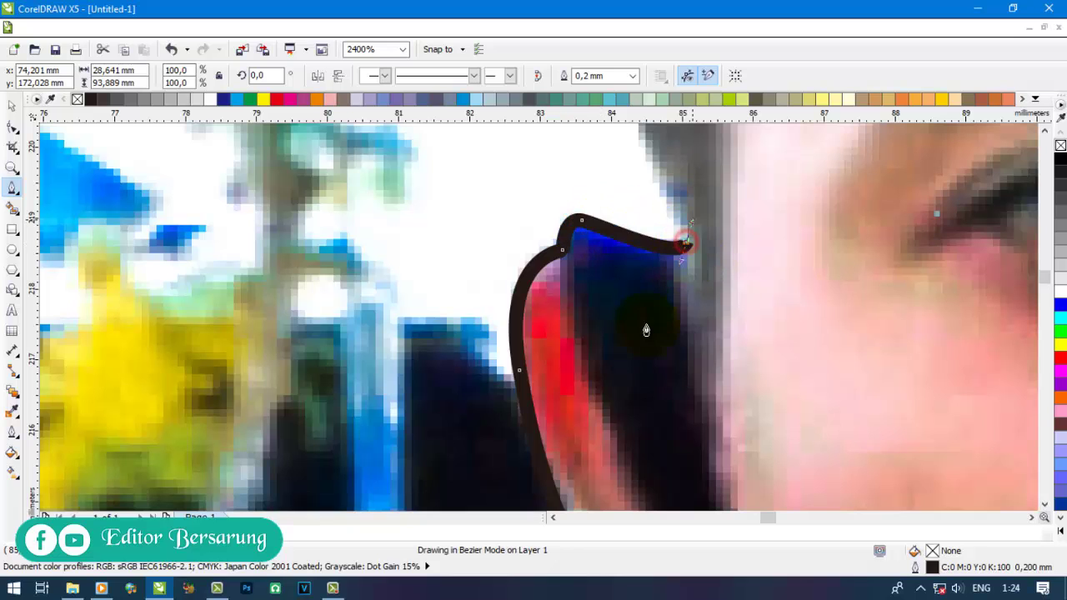
- Continue the outline up the hairline and across the top of the hair
{"action": "scroll", "coordinate": [643, 327], "scroll_direction": "down", "scroll_amount": 2}
{"action": "left_click", "coordinate": [641, 234]}
{"action": "scroll", "coordinate": [634, 178], "scroll_direction": "down", "scroll_amount": 1}
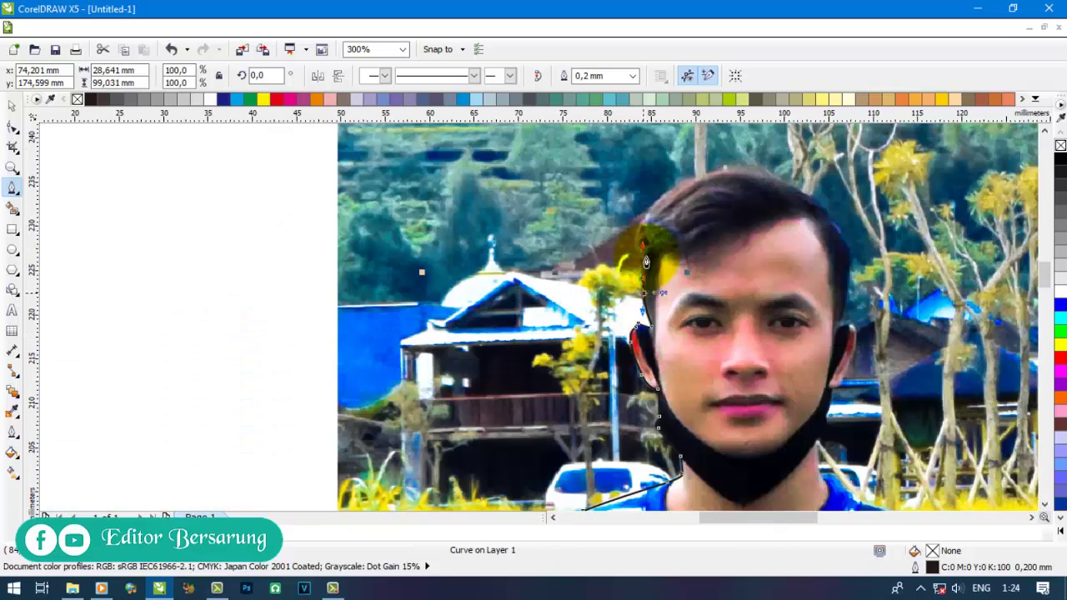
{"action": "scroll", "coordinate": [644, 277], "scroll_direction": "up", "scroll_amount": 2}
{"action": "left_click_drag", "start_coordinate": [621, 261], "coordinate": [612, 236]}
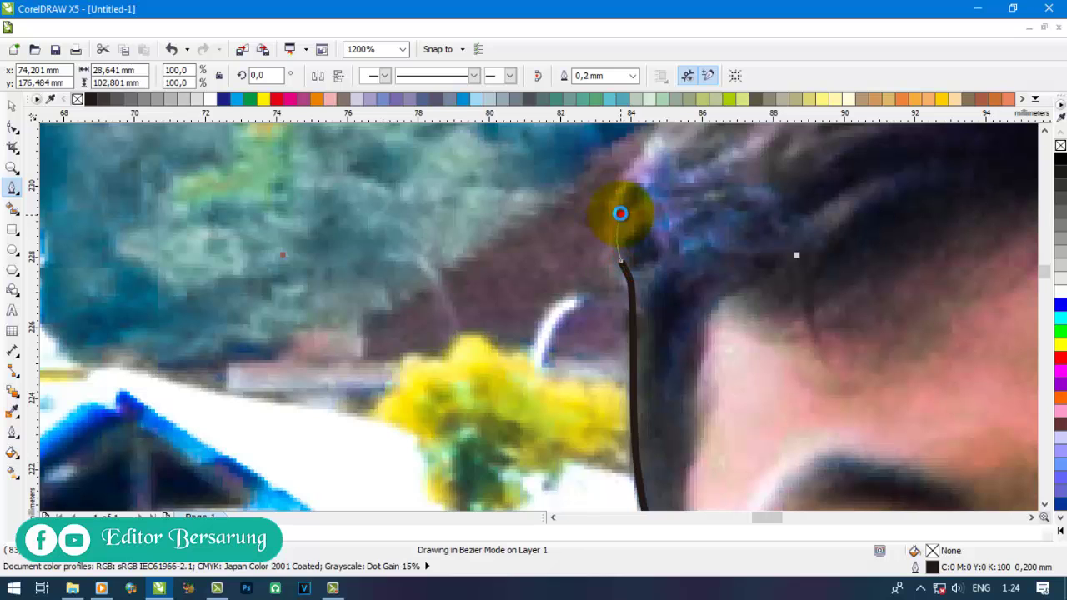
{"action": "left_click", "coordinate": [621, 214]}
{"action": "scroll", "coordinate": [619, 311], "scroll_direction": "down", "scroll_amount": 1}
{"action": "scroll", "coordinate": [652, 185], "scroll_direction": "up", "scroll_amount": 1}
{"action": "left_click_drag", "start_coordinate": [672, 203], "coordinate": [760, 185]}
{"action": "scroll", "coordinate": [405, 286], "scroll_direction": "down", "scroll_amount": 1}
{"action": "scroll", "coordinate": [679, 238], "scroll_direction": "up", "scroll_amount": 1}
{"action": "left_click_drag", "start_coordinate": [681, 239], "coordinate": [836, 259]}
{"action": "left_click", "coordinate": [947, 428]}
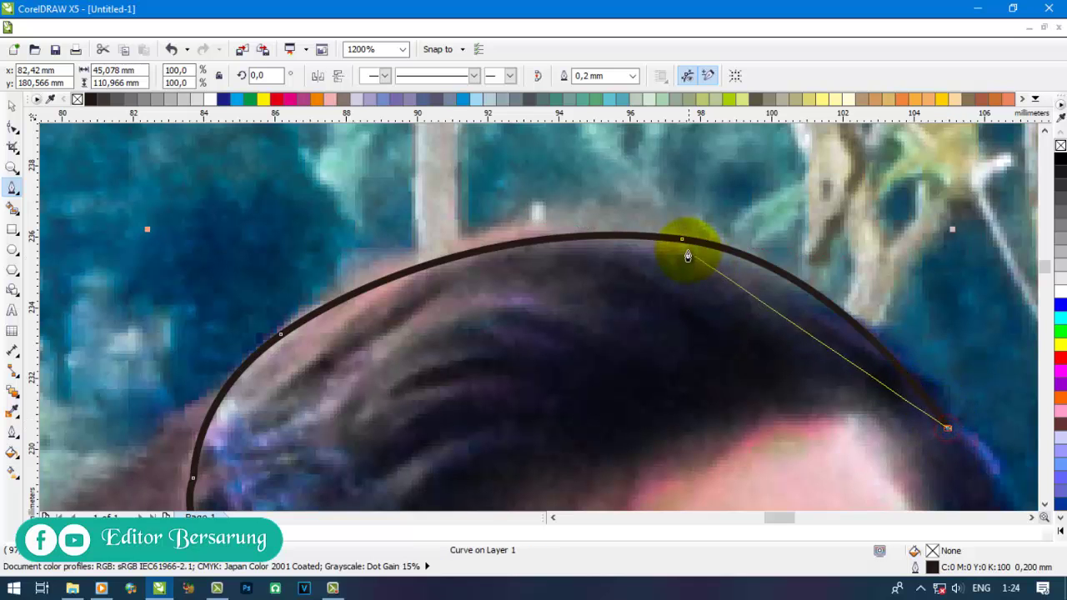
{"action": "scroll", "coordinate": [333, 214], "scroll_direction": "down", "scroll_amount": 2}
{"action": "scroll", "coordinate": [465, 290], "scroll_direction": "up", "scroll_amount": 1}
{"action": "scroll", "coordinate": [465, 290], "scroll_direction": "up", "scroll_amount": 1}
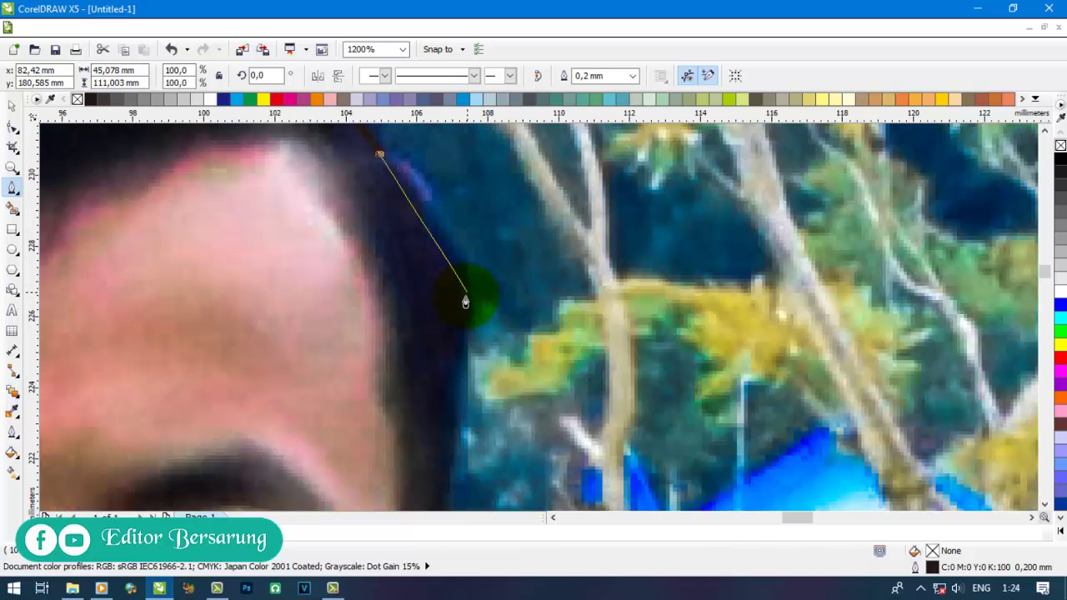
- Bring the outline down past the right ear, along the jaw and neck to the collar
{"action": "left_click_drag", "start_coordinate": [464, 300], "coordinate": [460, 379]}
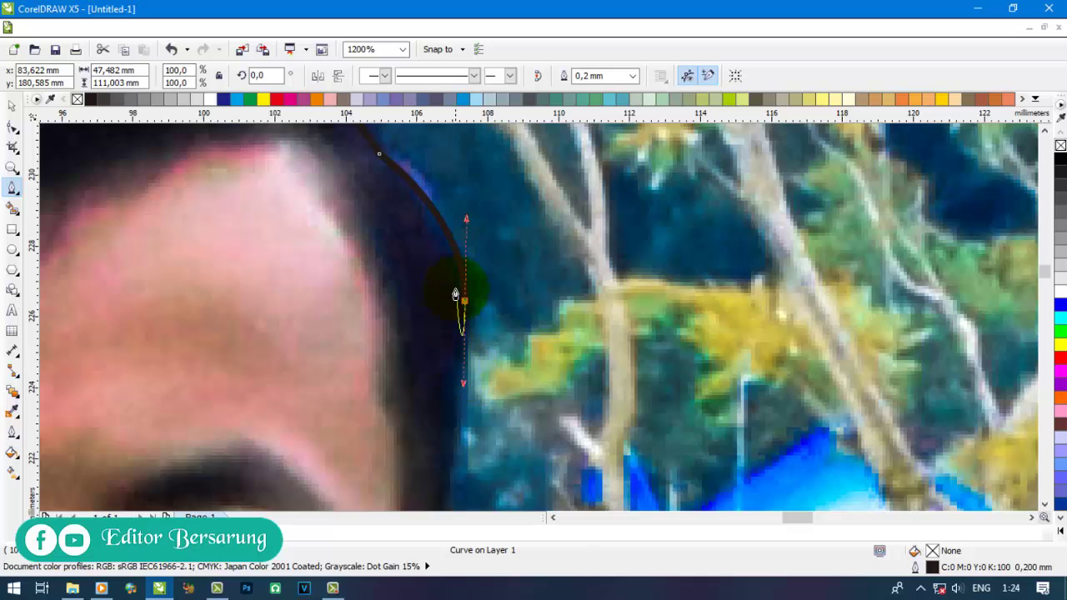
{"action": "scroll", "coordinate": [455, 293], "scroll_direction": "down", "scroll_amount": 1}
{"action": "scroll", "coordinate": [441, 447], "scroll_direction": "up", "scroll_amount": 1}
{"action": "left_click_drag", "start_coordinate": [429, 405], "coordinate": [508, 443]}
{"action": "scroll", "coordinate": [508, 443], "scroll_direction": "down", "scroll_amount": 1}
{"action": "scroll", "coordinate": [515, 396], "scroll_direction": "up", "scroll_amount": 1}
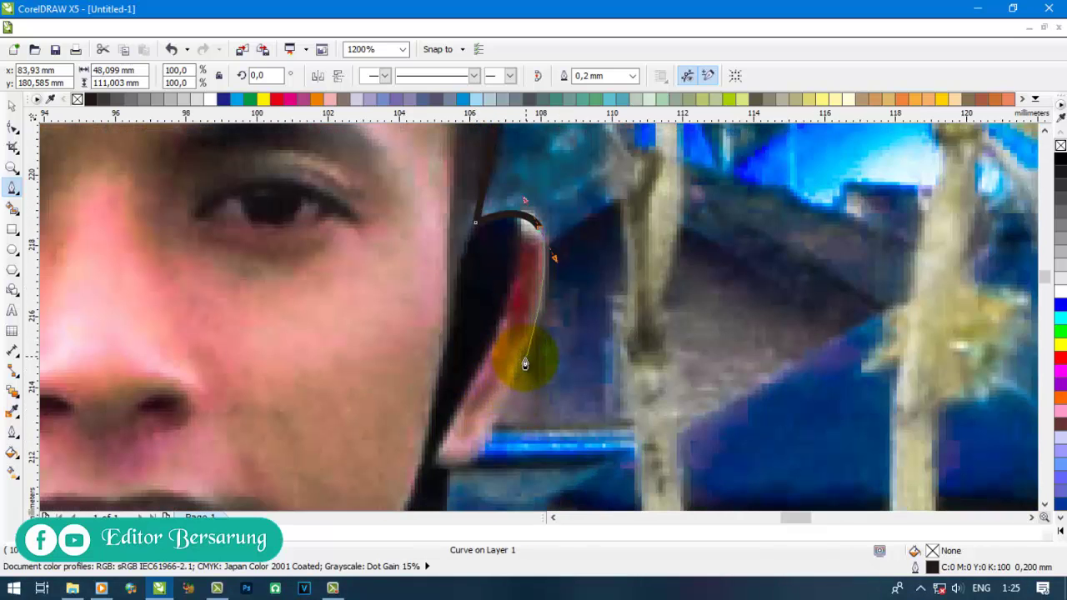
{"action": "left_click_drag", "start_coordinate": [512, 381], "coordinate": [495, 422]}
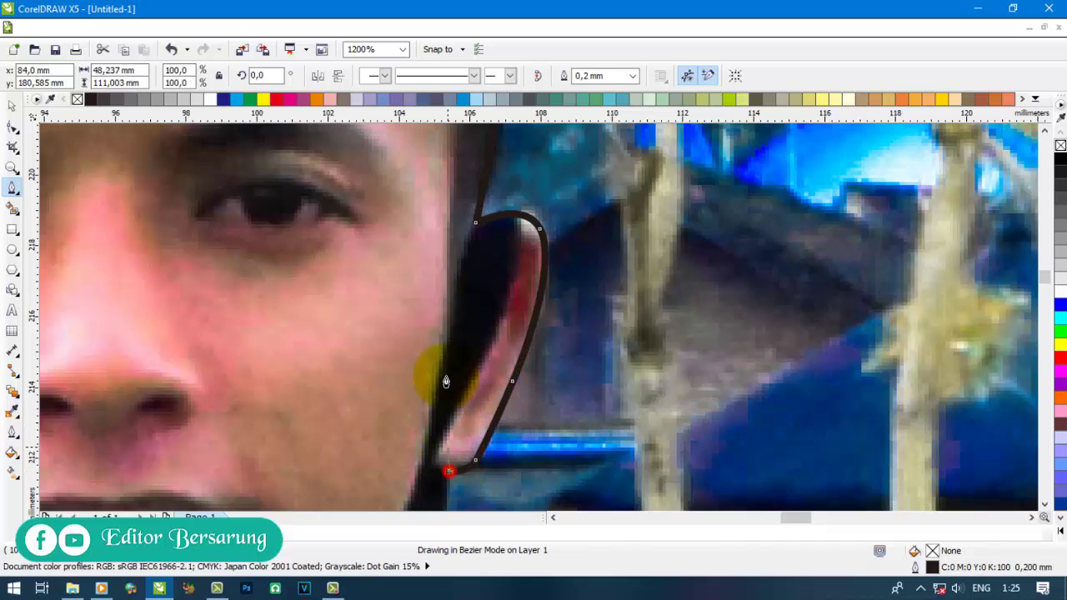
{"action": "scroll", "coordinate": [446, 382], "scroll_direction": "down", "scroll_amount": 2}
{"action": "scroll", "coordinate": [449, 328], "scroll_direction": "up", "scroll_amount": 2}
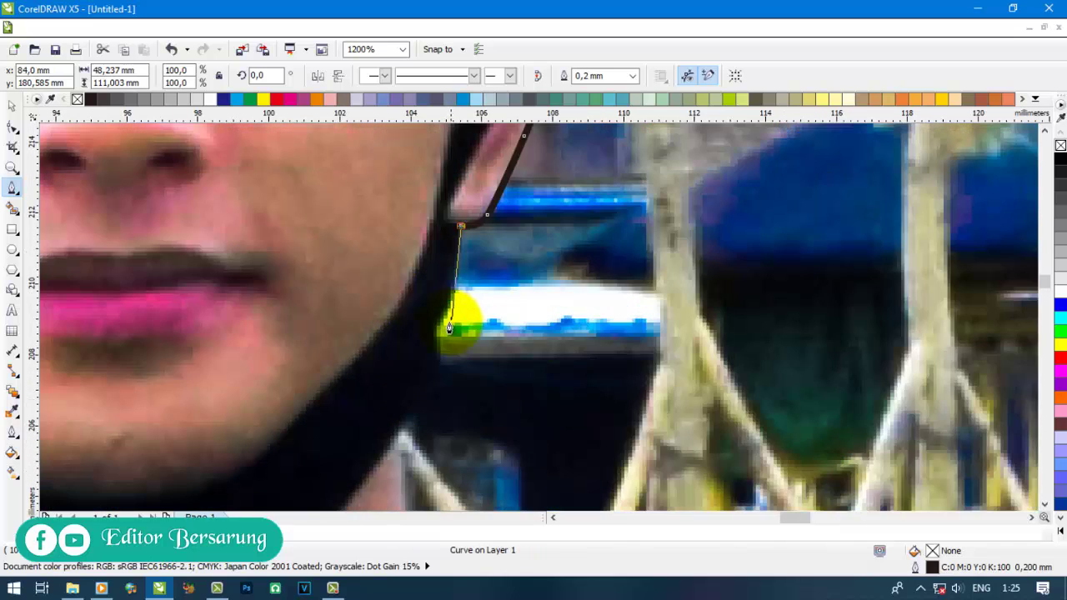
{"action": "left_click", "coordinate": [441, 318]}
{"action": "scroll", "coordinate": [441, 318], "scroll_direction": "up", "scroll_amount": 1}
{"action": "left_click_drag", "start_coordinate": [425, 365], "coordinate": [443, 417]}
{"action": "scroll", "coordinate": [442, 416], "scroll_direction": "down", "scroll_amount": 1}
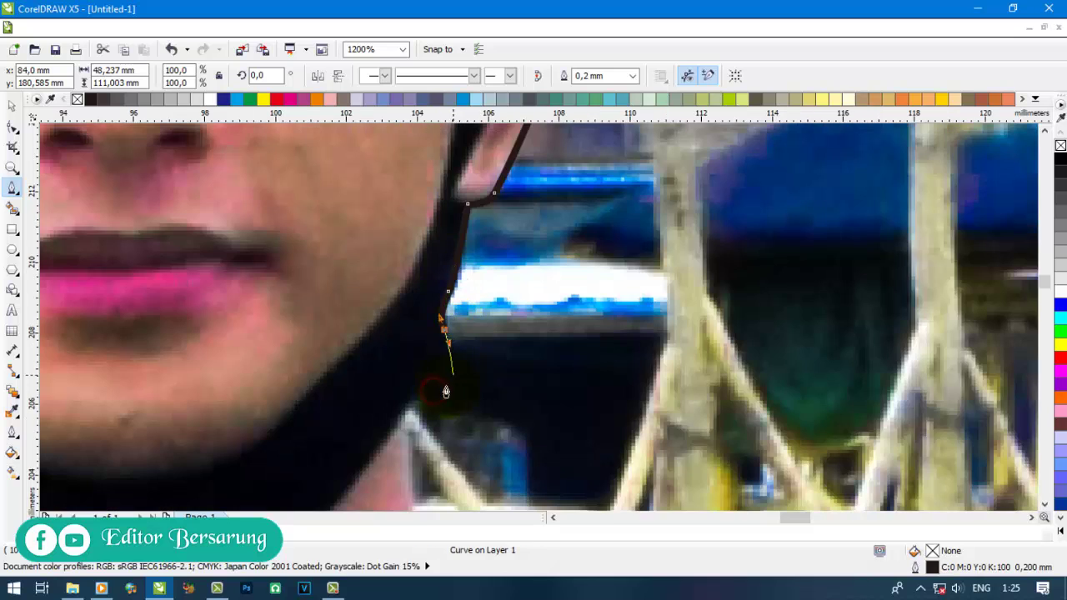
{"action": "scroll", "coordinate": [421, 255], "scroll_direction": "down", "scroll_amount": 1}
{"action": "scroll", "coordinate": [417, 375], "scroll_direction": "up", "scroll_amount": 1}
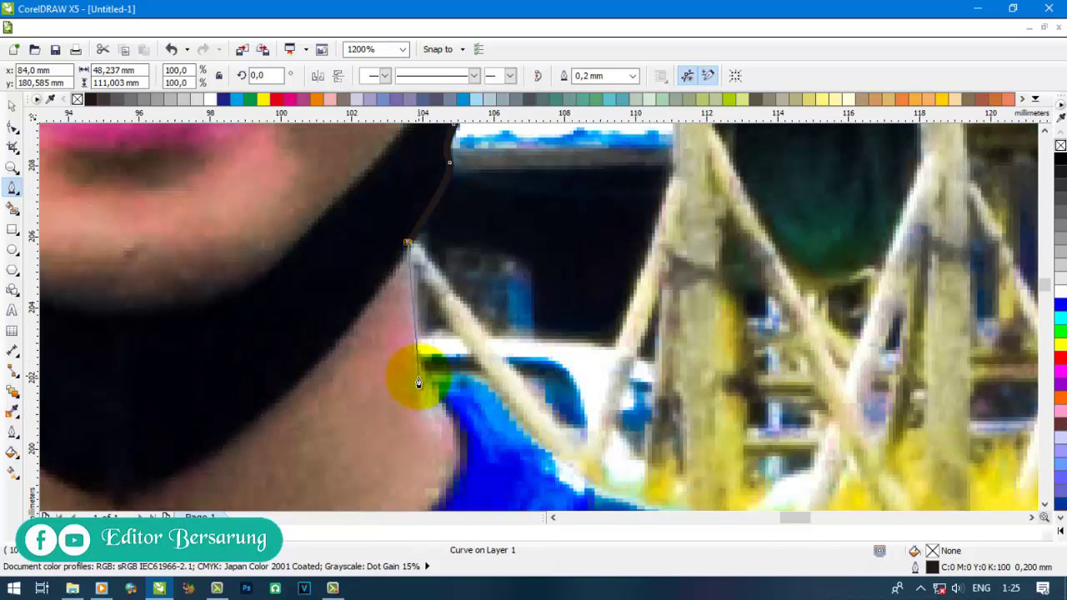
{"action": "left_click", "coordinate": [418, 375]}
{"action": "left_click_drag", "start_coordinate": [501, 415], "coordinate": [521, 453]}
{"action": "scroll", "coordinate": [522, 452], "scroll_direction": "down", "scroll_amount": 1}
{"action": "left_click", "coordinate": [589, 486]}
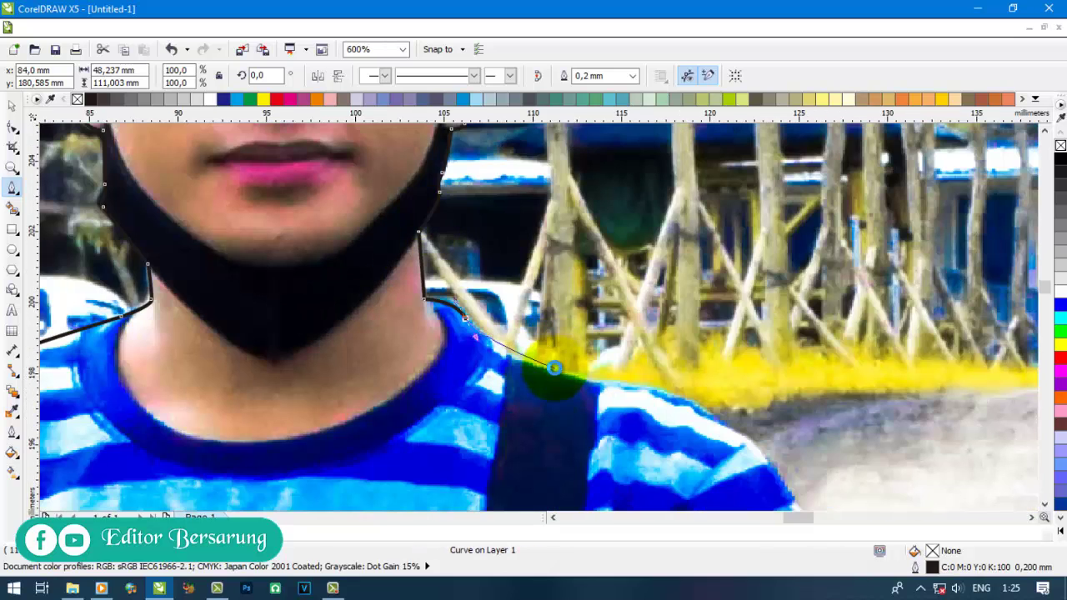
{"action": "scroll", "coordinate": [589, 486], "scroll_direction": "up", "scroll_amount": 1}
- Trace over the right shoulder and sleeve, down the arm, and close the curve at the start node
{"action": "left_click_drag", "start_coordinate": [697, 409], "coordinate": [761, 425]}
{"action": "scroll", "coordinate": [761, 425], "scroll_direction": "down", "scroll_amount": 1}
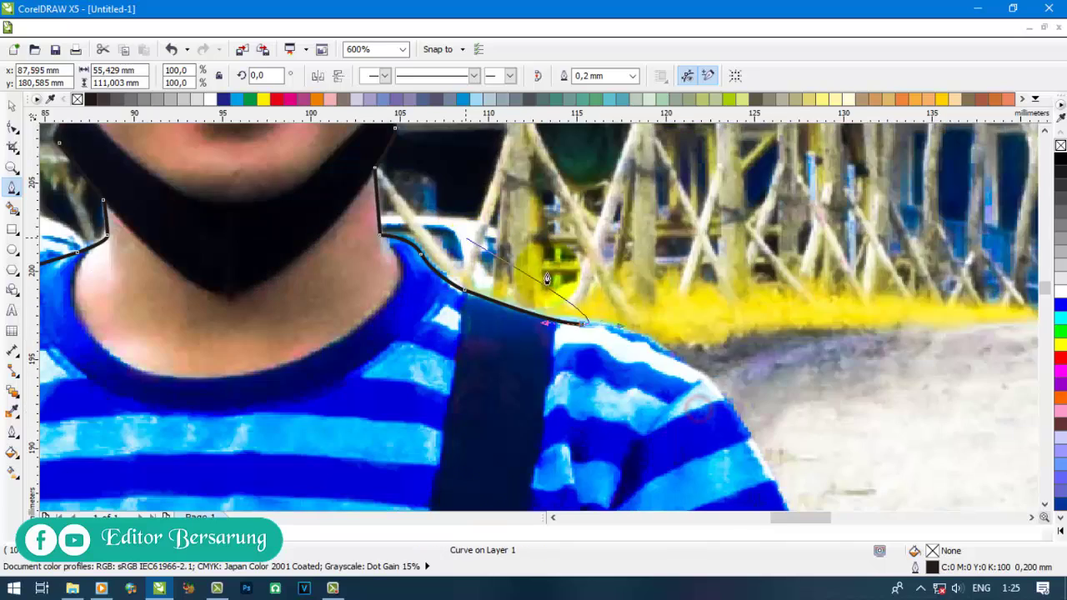
{"action": "scroll", "coordinate": [717, 385], "scroll_direction": "up", "scroll_amount": 1}
{"action": "left_click_drag", "start_coordinate": [718, 383], "coordinate": [749, 431]}
{"action": "scroll", "coordinate": [678, 297], "scroll_direction": "down", "scroll_amount": 2}
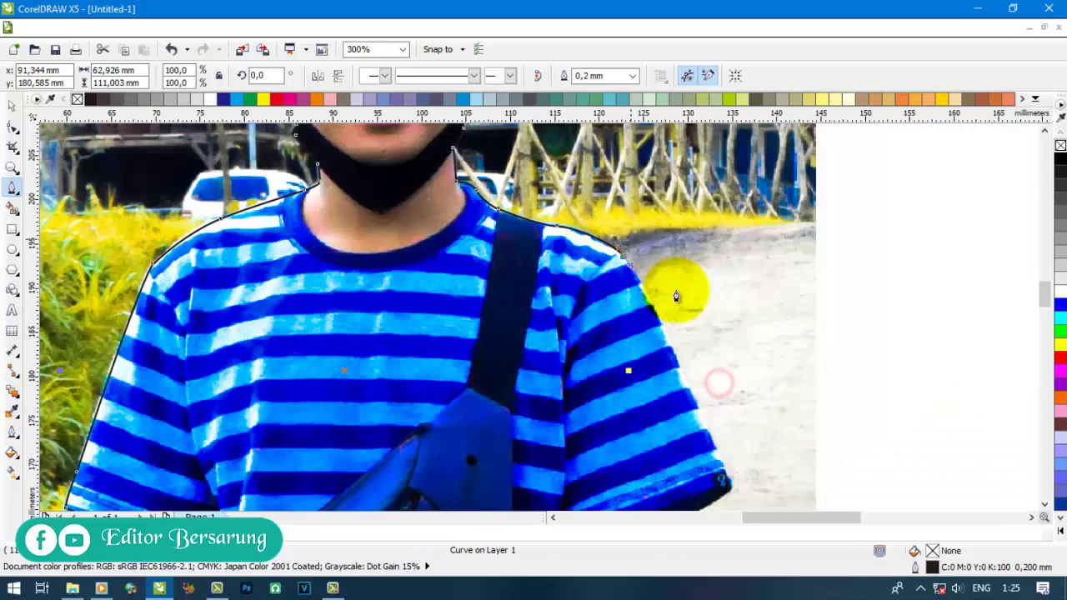
{"action": "left_click", "coordinate": [710, 428]}
{"action": "scroll", "coordinate": [678, 325], "scroll_direction": "down", "scroll_amount": 1}
{"action": "scroll", "coordinate": [709, 386], "scroll_direction": "up", "scroll_amount": 2}
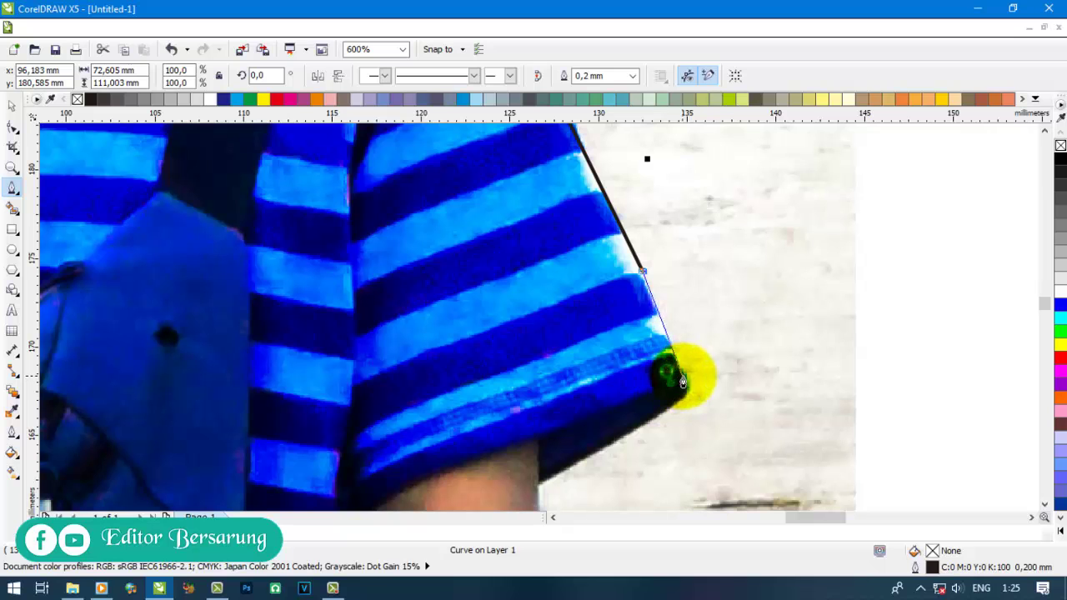
{"action": "left_click_drag", "start_coordinate": [682, 381], "coordinate": [622, 434]}
{"action": "scroll", "coordinate": [673, 392], "scroll_direction": "up", "scroll_amount": 1}
{"action": "scroll", "coordinate": [623, 434], "scroll_direction": "down", "scroll_amount": 1}
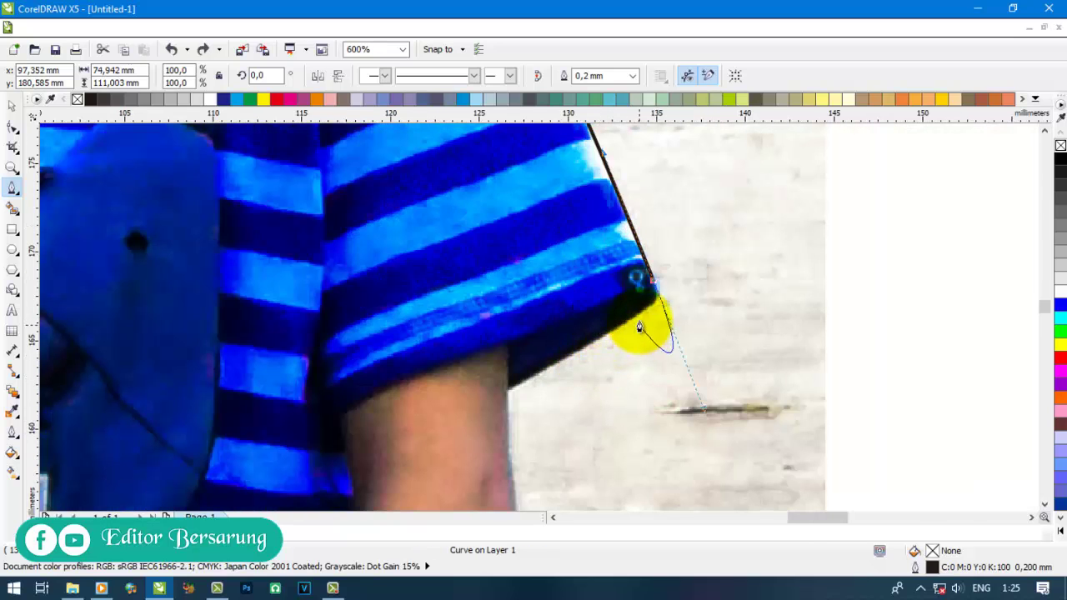
{"action": "scroll", "coordinate": [642, 315], "scroll_direction": "up", "scroll_amount": 2}
{"action": "left_click", "coordinate": [698, 173]}
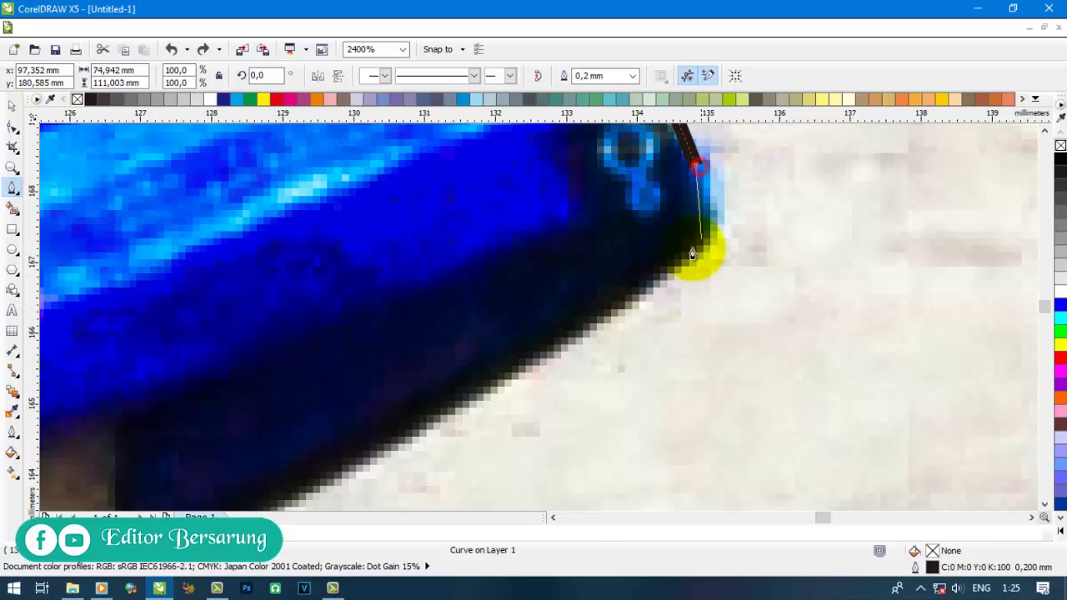
{"action": "scroll", "coordinate": [554, 334], "scroll_direction": "down", "scroll_amount": 1}
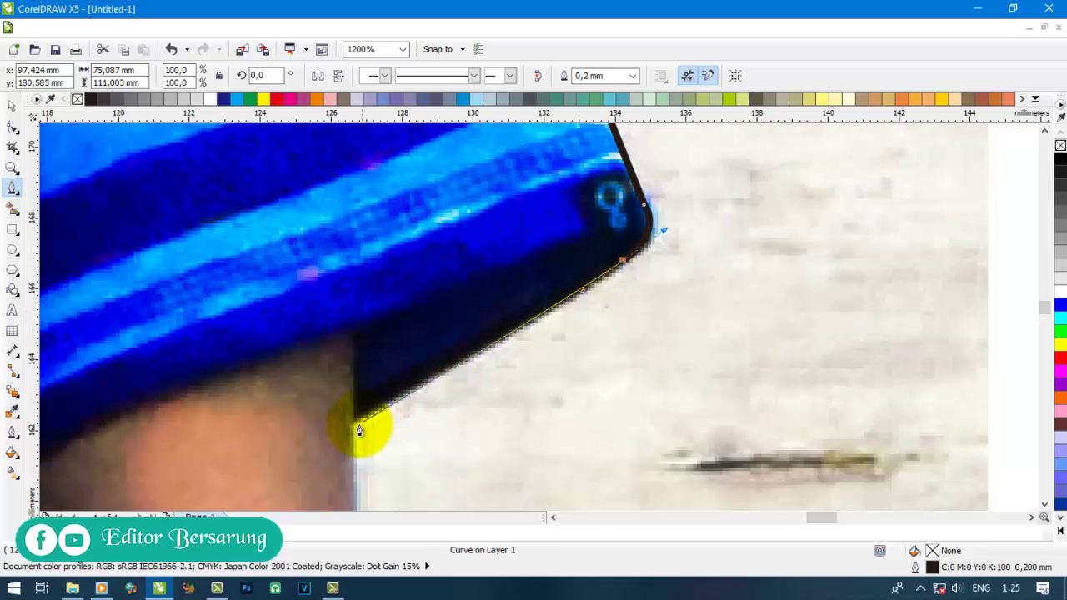
{"action": "scroll", "coordinate": [354, 425], "scroll_direction": "down", "scroll_amount": 2}
{"action": "scroll", "coordinate": [466, 298], "scroll_direction": "up", "scroll_amount": 1}
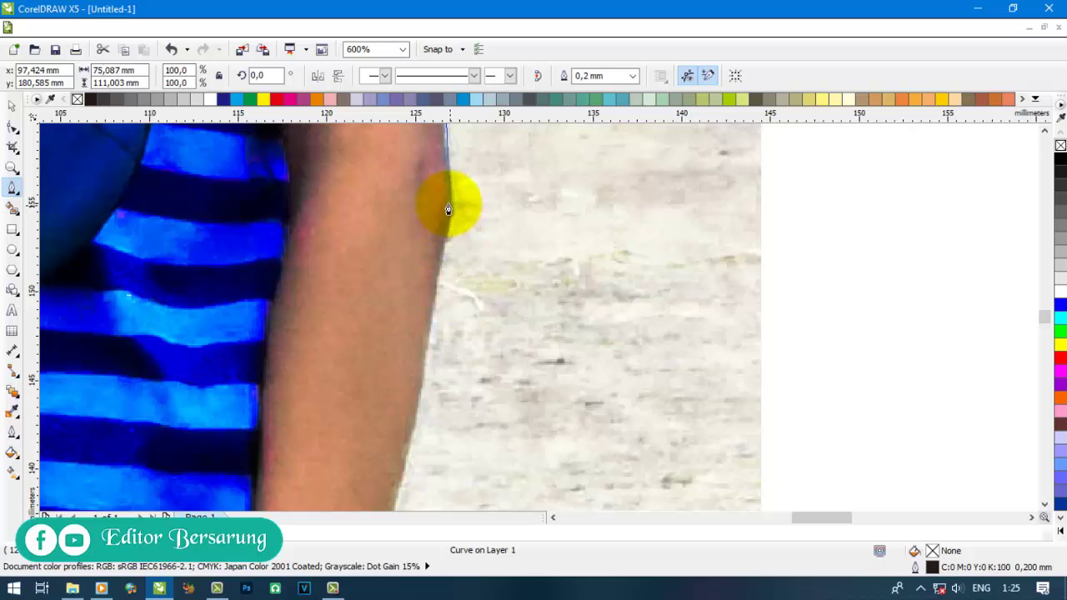
{"action": "key", "text": "space"}
{"action": "scroll", "coordinate": [489, 175], "scroll_direction": "down", "scroll_amount": 1}
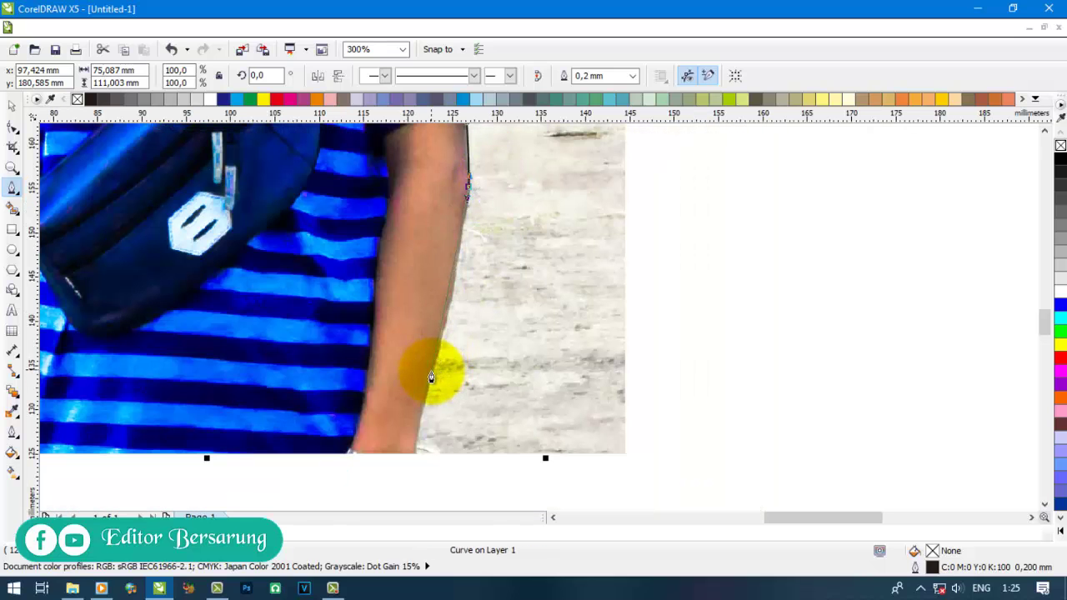
{"action": "mouse_move", "coordinate": [430, 376]}
{"action": "left_mouse_down"}
{"action": "mouse_move", "coordinate": [414, 426]}
{"action": "mouse_move", "coordinate": [430, 477]}
{"action": "left_mouse_up"}
{"action": "scroll", "coordinate": [409, 464], "scroll_direction": "up", "scroll_amount": 1}
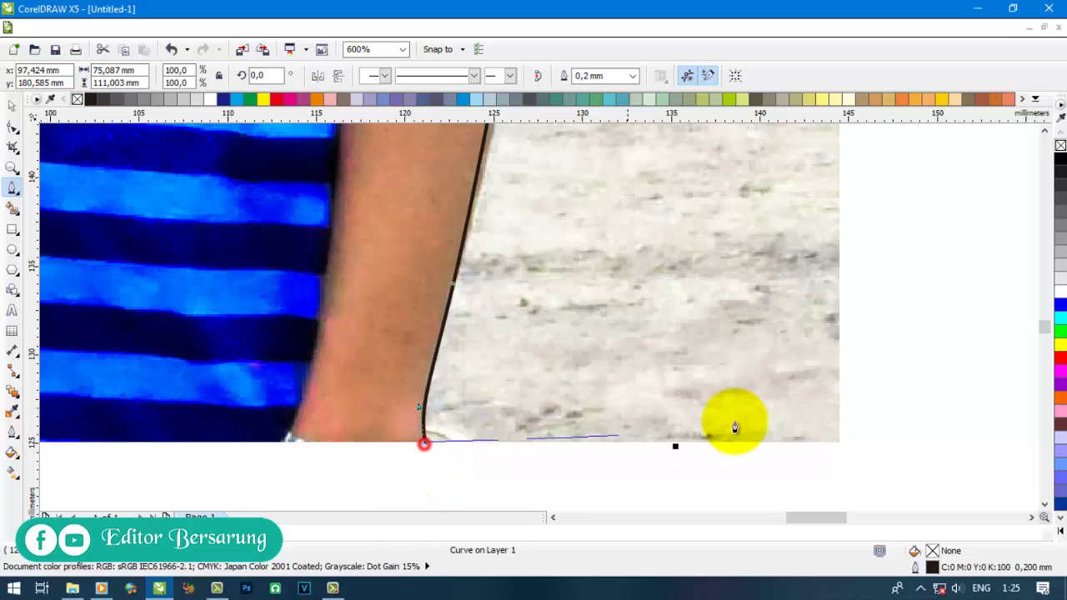
{"action": "scroll", "coordinate": [734, 424], "scroll_direction": "down", "scroll_amount": 1}
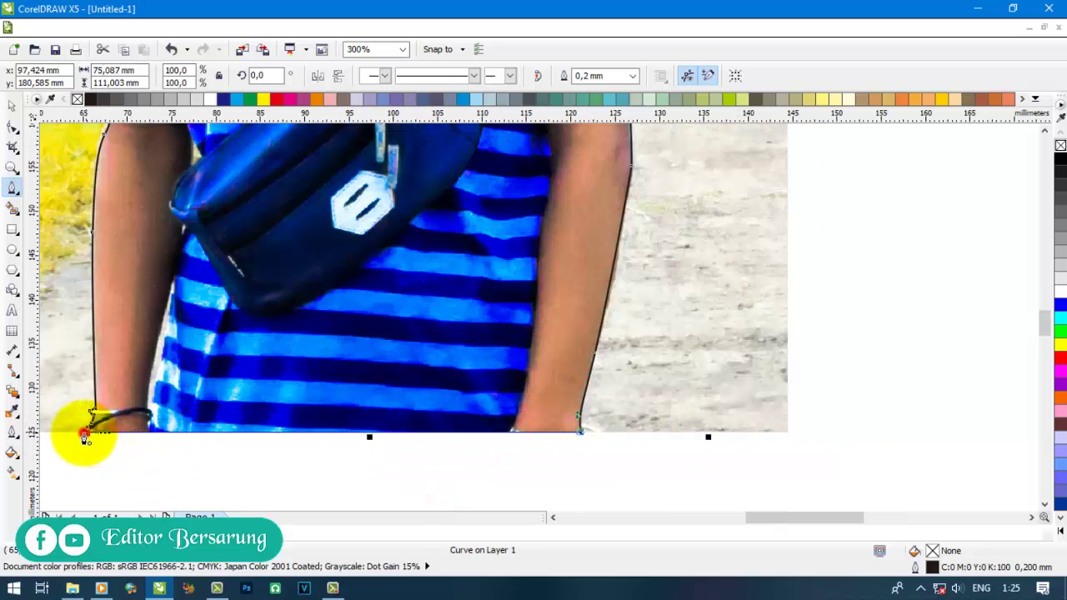
{"action": "left_click", "coordinate": [84, 433]}
{"action": "scroll", "coordinate": [273, 416], "scroll_direction": "down", "scroll_amount": 2}
- PowerClip the photo into the traced outline with Effects > PowerClip > Place Inside Container
{"action": "left_click", "coordinate": [14, 108]}
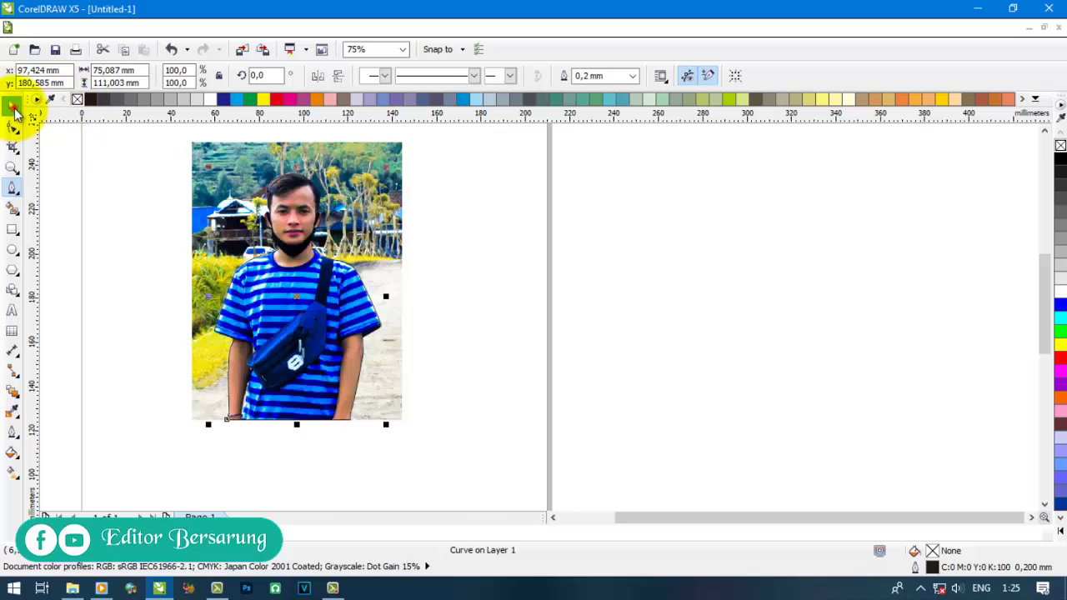
{"action": "left_click", "coordinate": [231, 167]}
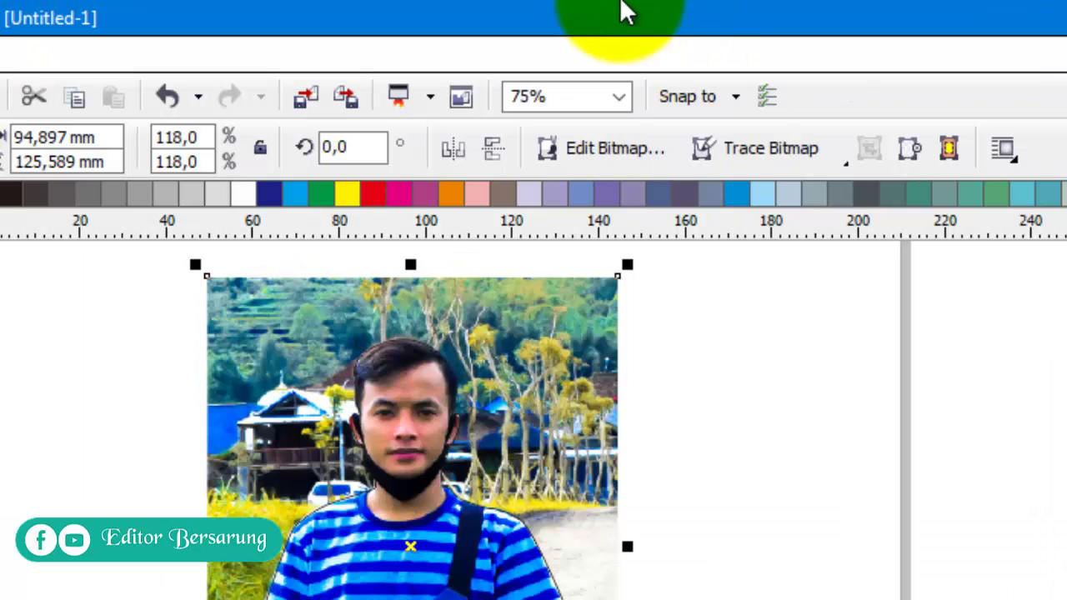
{"action": "left_click", "coordinate": [300, 54]}
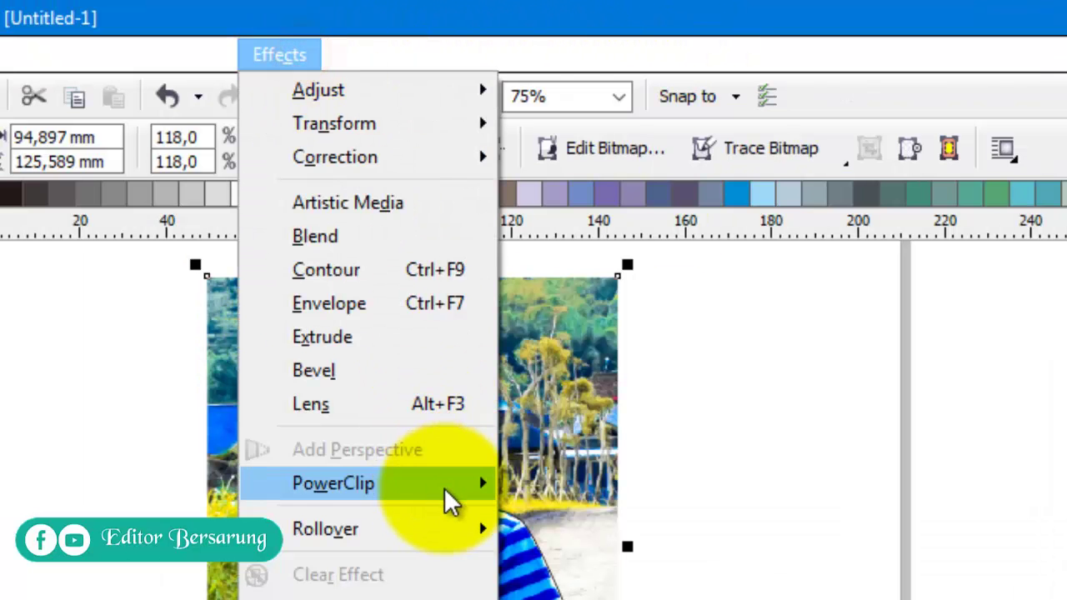
{"action": "mouse_move", "coordinate": [446, 490]}
{"action": "left_click", "coordinate": [585, 494]}
{"action": "left_click", "coordinate": [330, 342]}
{"action": "left_click", "coordinate": [652, 304]}
{"action": "left_click", "coordinate": [320, 329]}
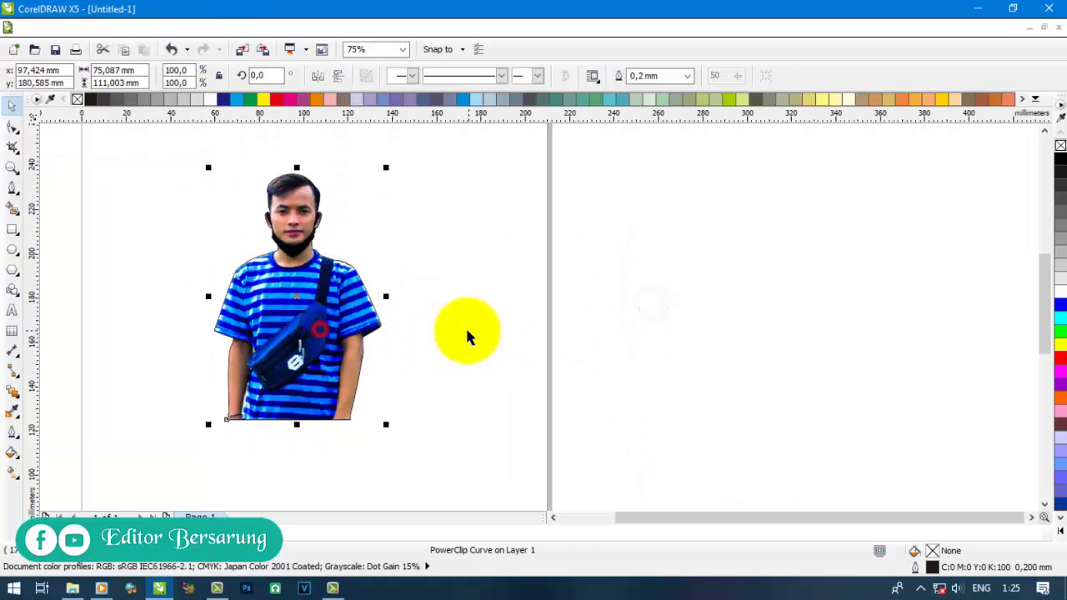
{"action": "scroll", "coordinate": [467, 334], "scroll_direction": "down", "scroll_amount": 2}
{"action": "left_click", "coordinate": [567, 333]}
{"action": "left_click", "coordinate": [12, 229]}
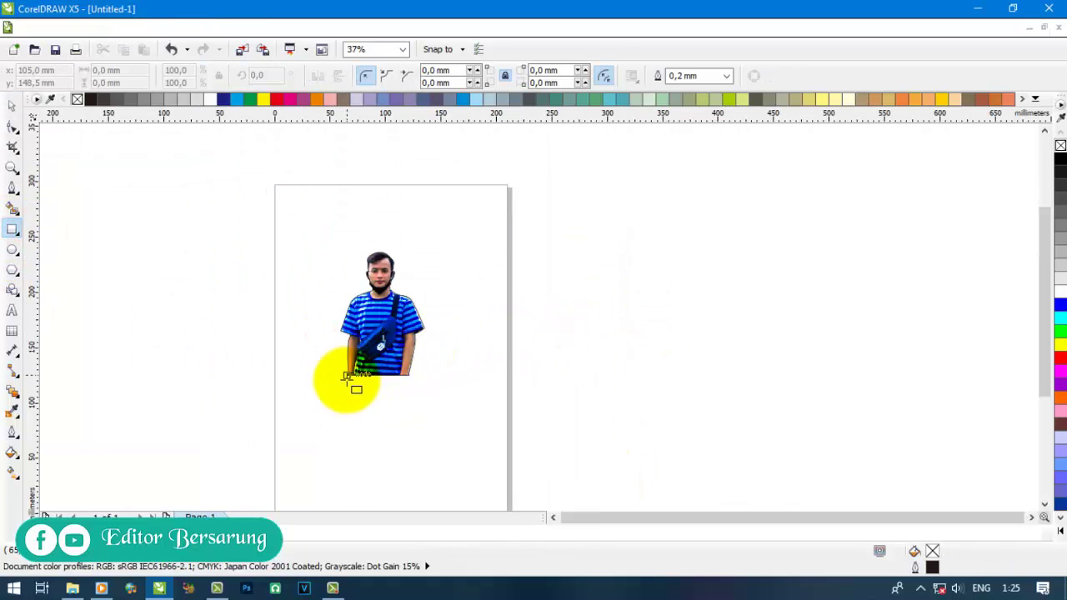
- Draw a large rectangle across the page and switch the page to landscape
{"action": "left_click_drag", "start_coordinate": [347, 377], "coordinate": [549, 184]}
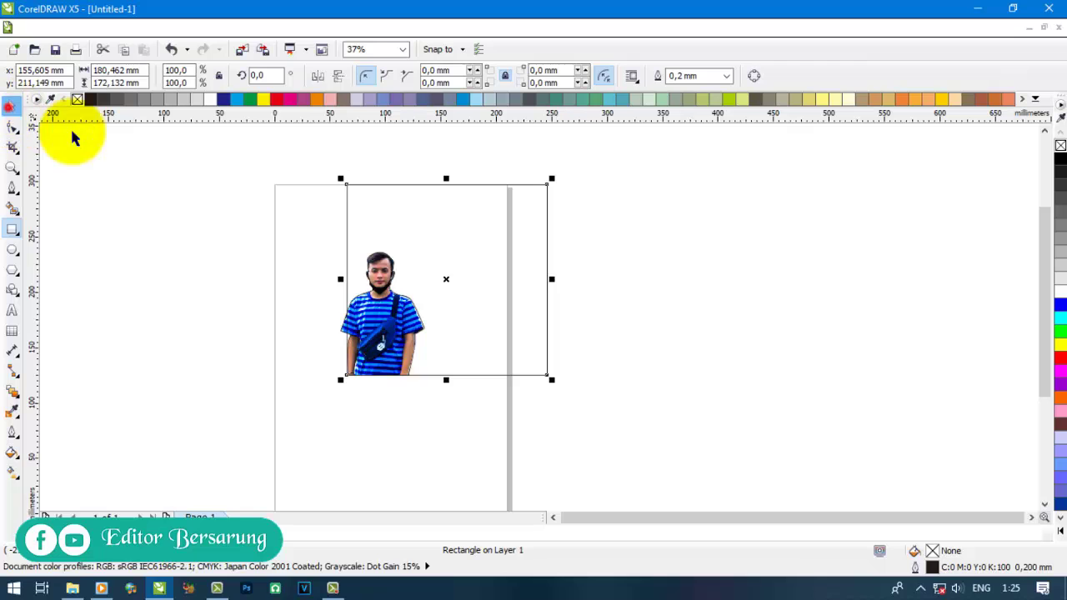
{"action": "left_click_drag", "start_coordinate": [340, 278], "coordinate": [260, 279]}
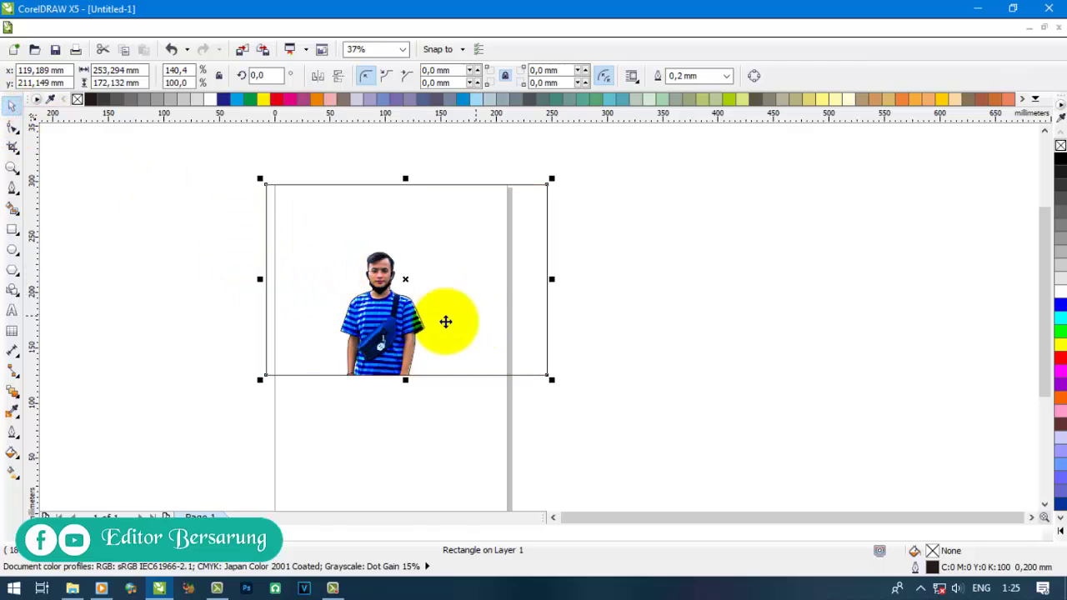
{"action": "left_click_drag", "start_coordinate": [489, 280], "coordinate": [473, 350]}
{"action": "left_click", "coordinate": [786, 313]}
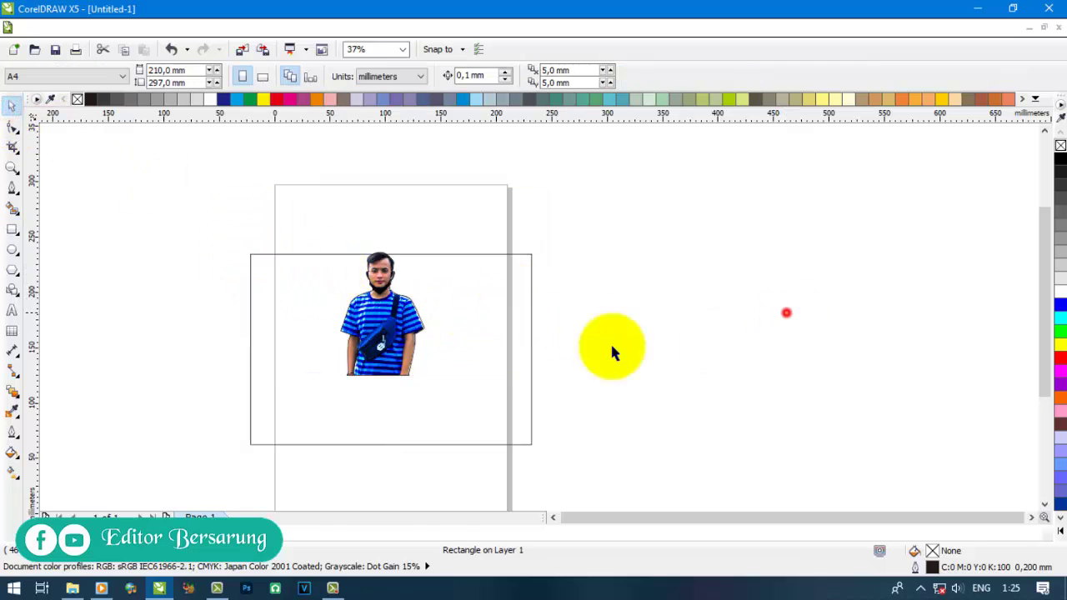
{"action": "left_click", "coordinate": [362, 336]}
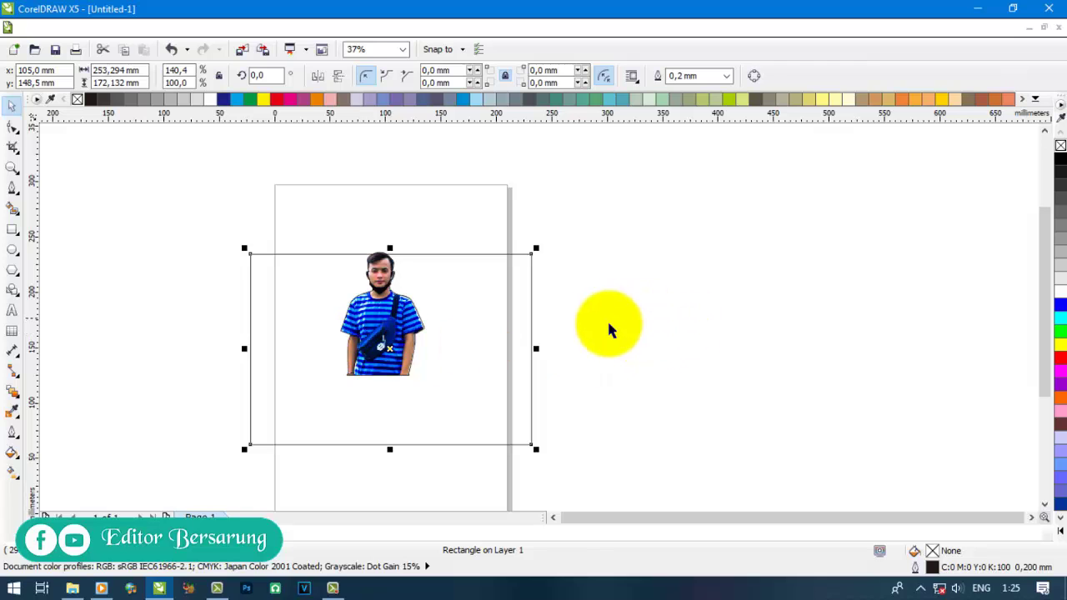
{"action": "left_click", "coordinate": [764, 293]}
{"action": "left_click", "coordinate": [264, 76]}
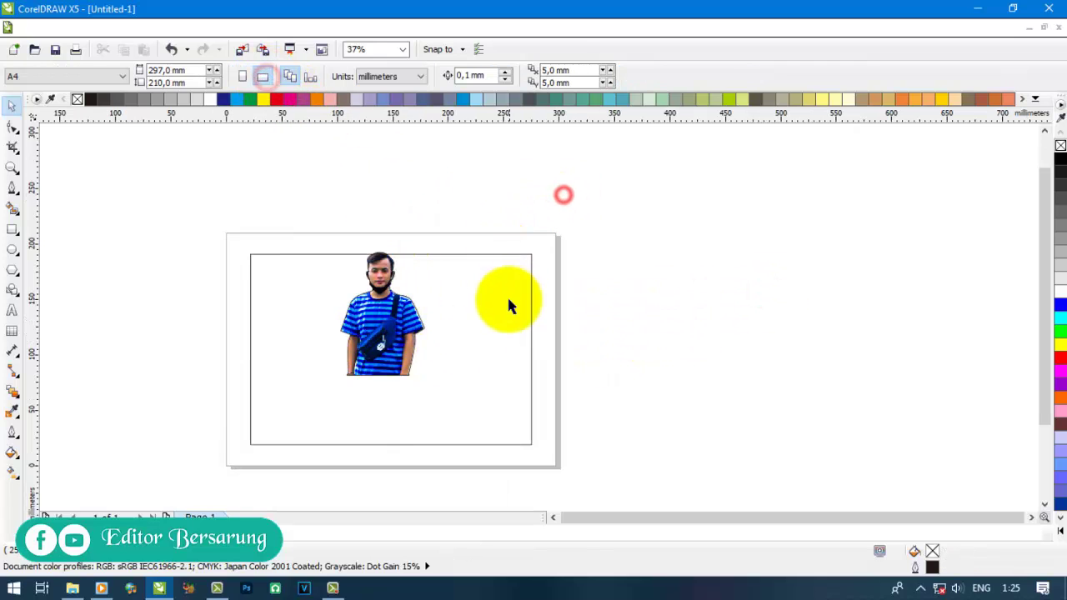
- Move the man lower, then fill the rectangle white, send it behind him, and remove its outline
{"action": "left_click", "coordinate": [391, 296]}
{"action": "left_click_drag", "start_coordinate": [387, 283], "coordinate": [396, 319]}
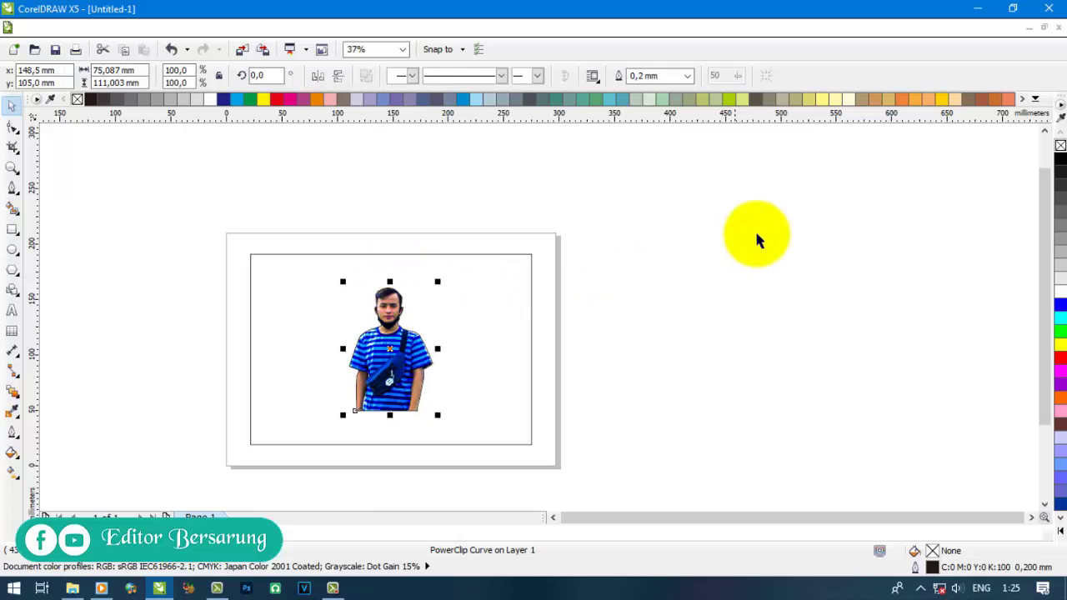
{"action": "left_click", "coordinate": [756, 231]}
{"action": "left_click", "coordinate": [436, 353]}
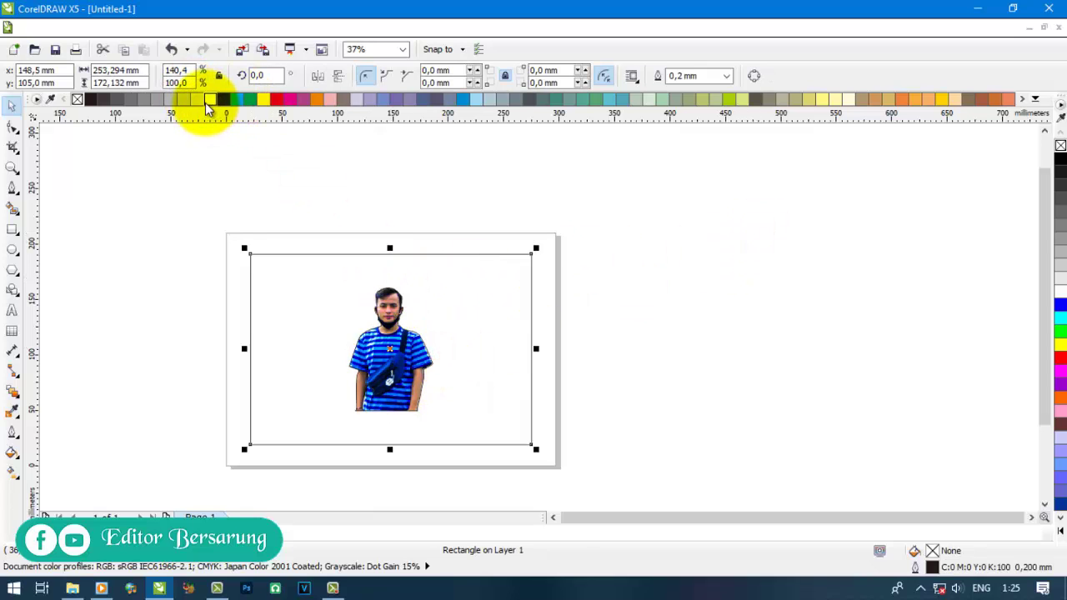
{"action": "left_click", "coordinate": [208, 100]}
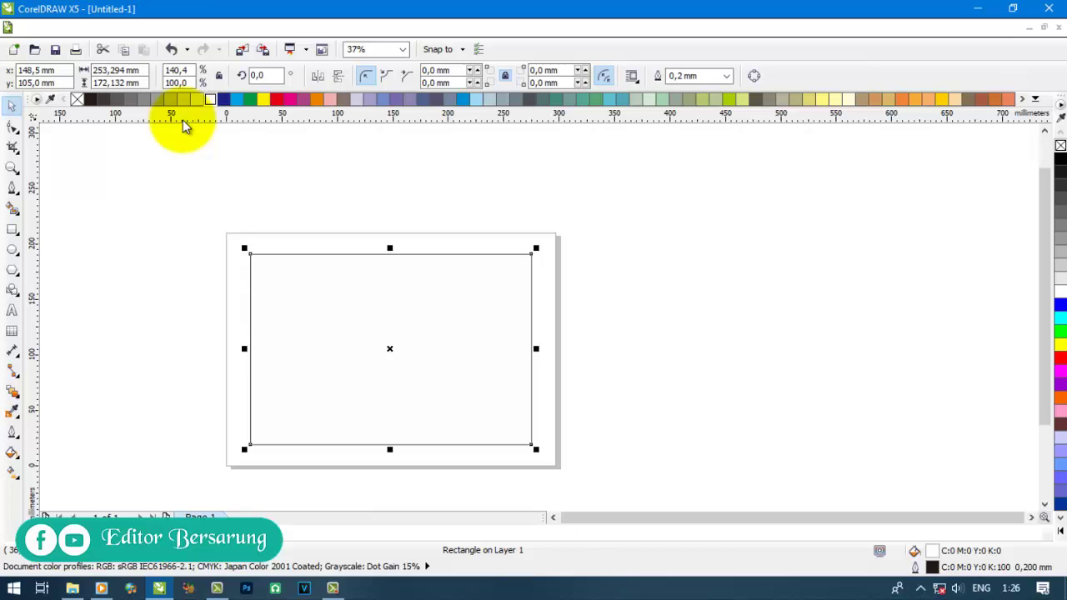
{"action": "key", "text": "ctrl+Page_Down"}
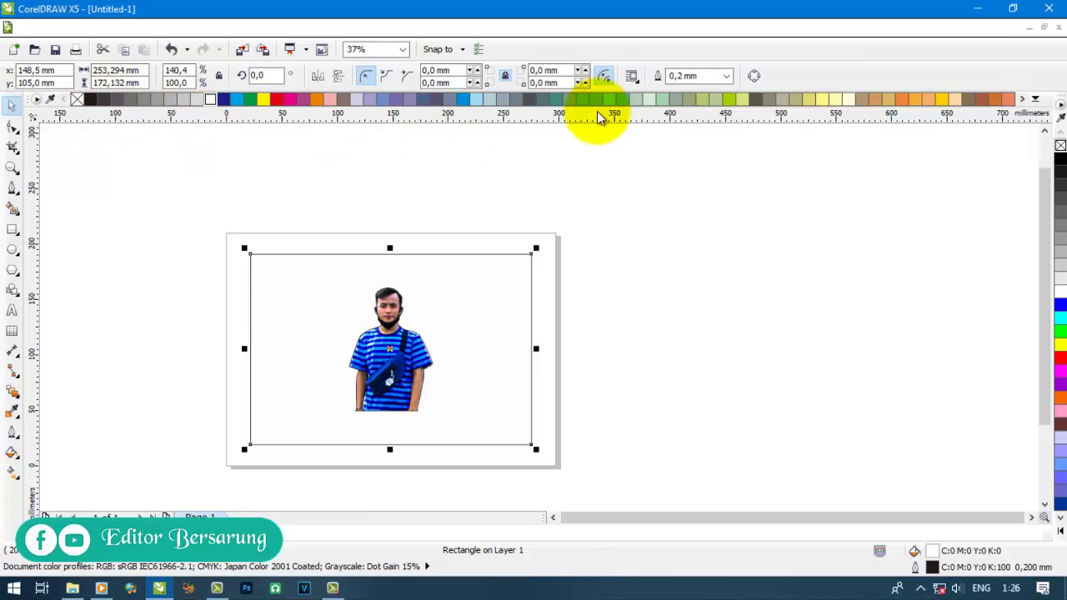
{"action": "left_click", "coordinate": [728, 76]}
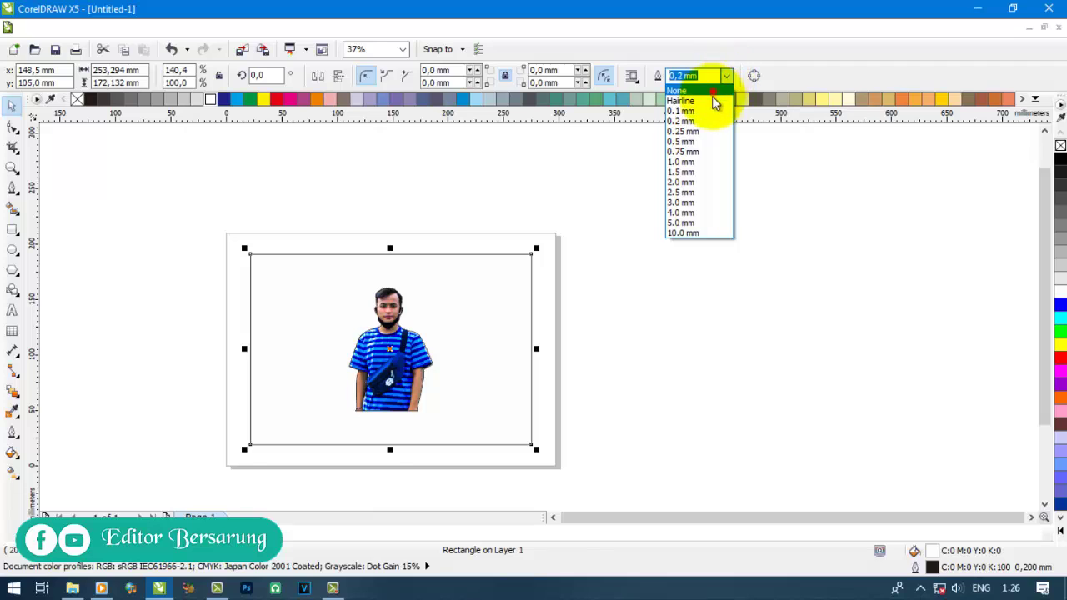
{"action": "left_click", "coordinate": [713, 93]}
- Enlarge the cut-out man to about 144% and centre him on the rectangle with C
{"action": "left_click", "coordinate": [712, 283]}
{"action": "left_click", "coordinate": [476, 309]}
{"action": "left_click", "coordinate": [392, 397]}
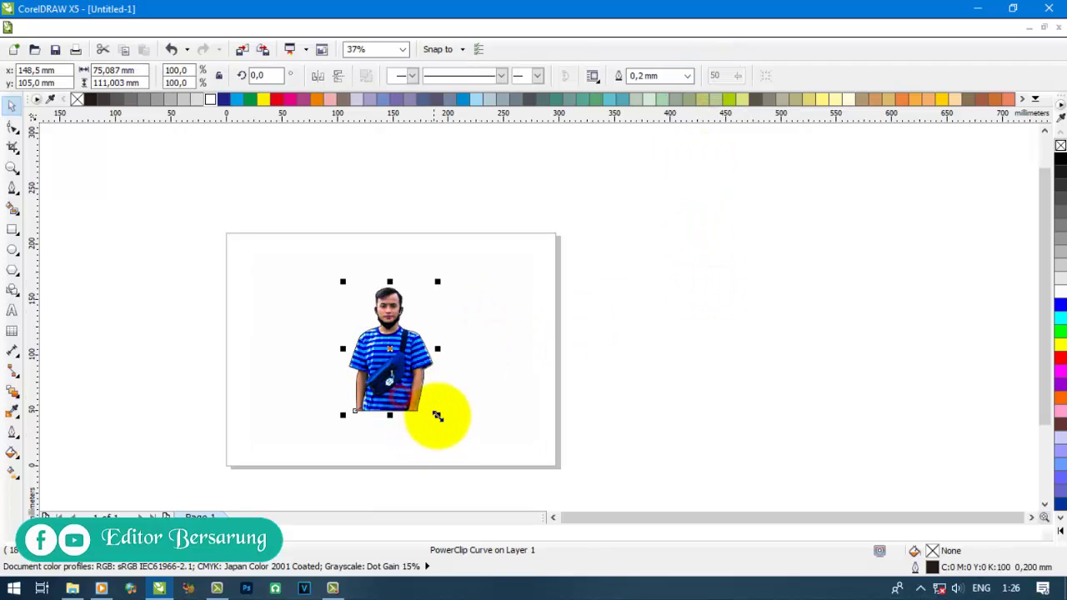
{"action": "left_click_drag", "start_coordinate": [441, 416], "coordinate": [502, 442]}
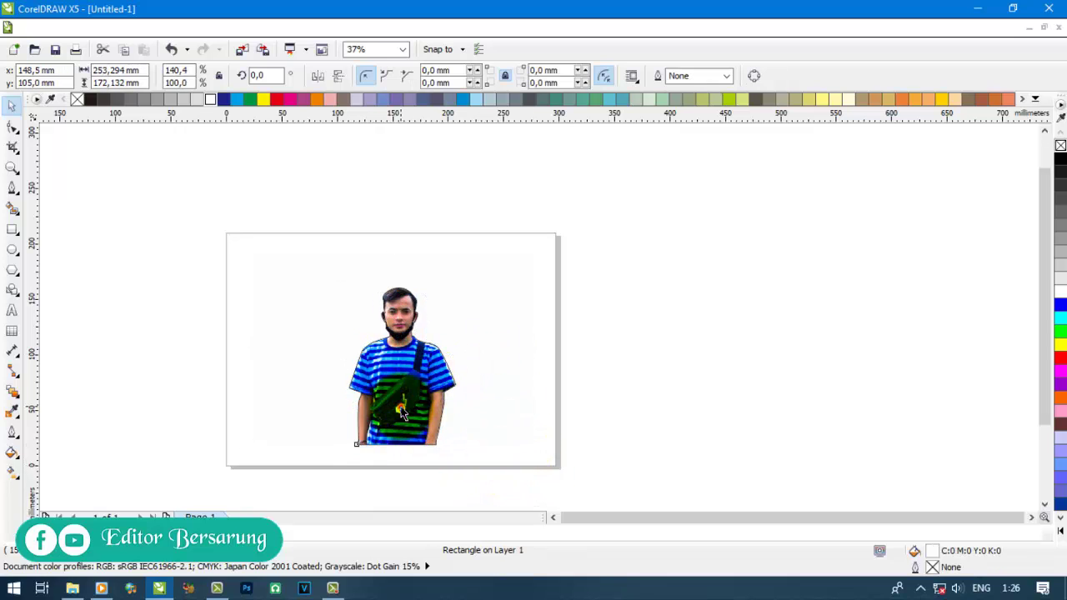
{"action": "left_click", "coordinate": [476, 418]}
{"action": "left_click_drag", "start_coordinate": [605, 509], "coordinate": [109, 155]}
{"action": "key", "text": "c"}
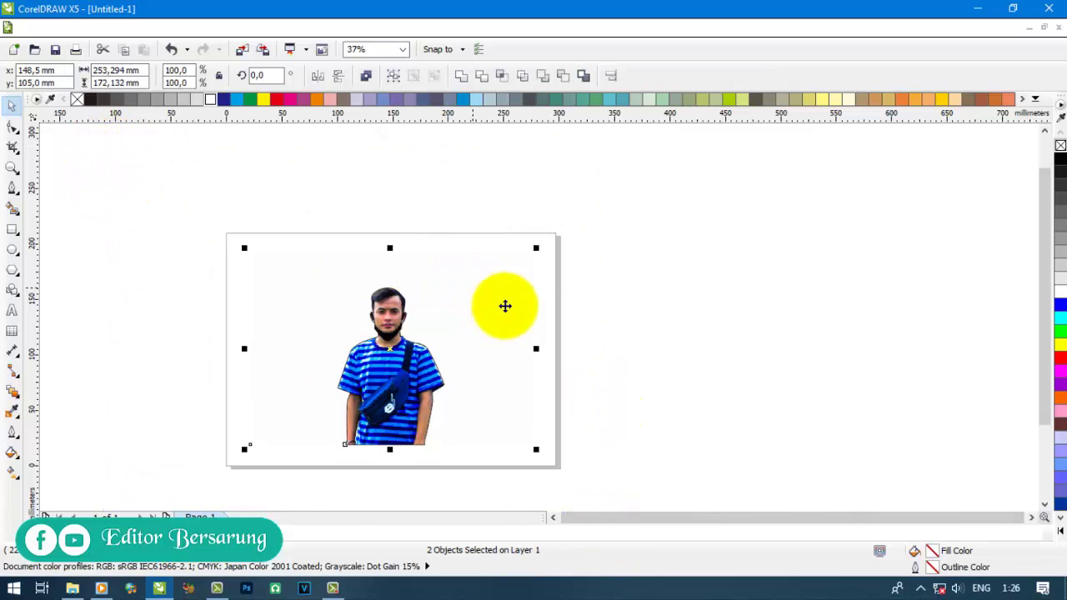
{"action": "left_click", "coordinate": [820, 343]}
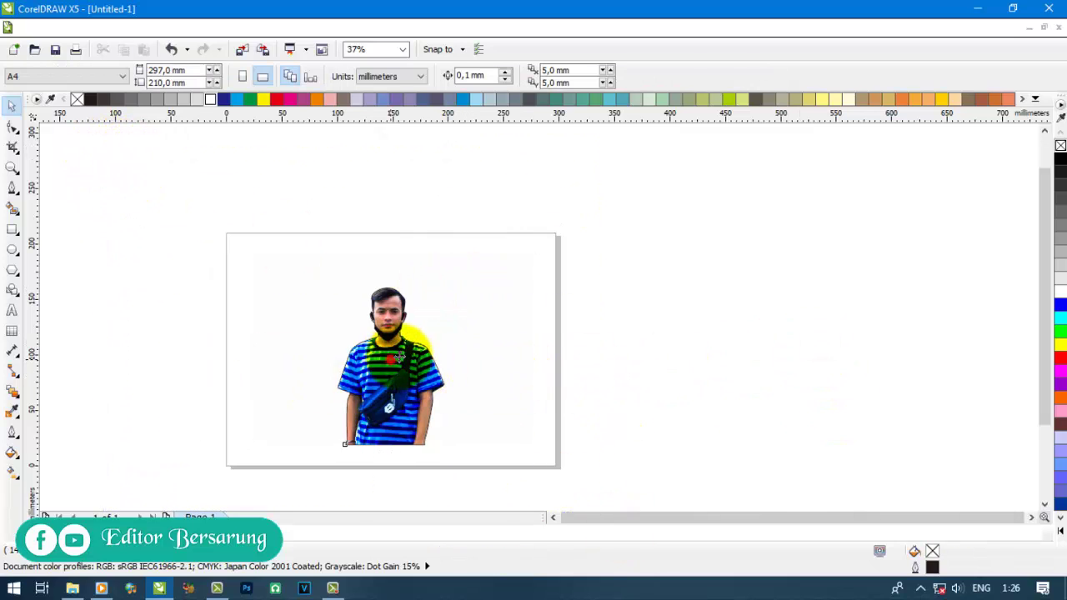
- Set the cut-out man's outline to none and reselect the white backdrop rectangle
{"action": "left_click", "coordinate": [406, 381]}
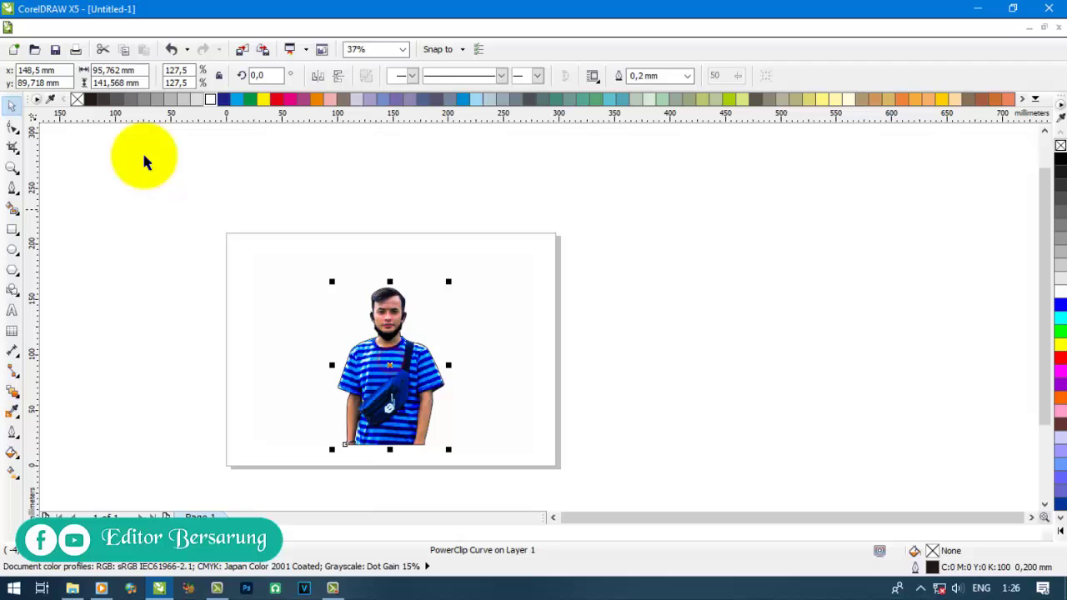
{"action": "left_click", "coordinate": [688, 76]}
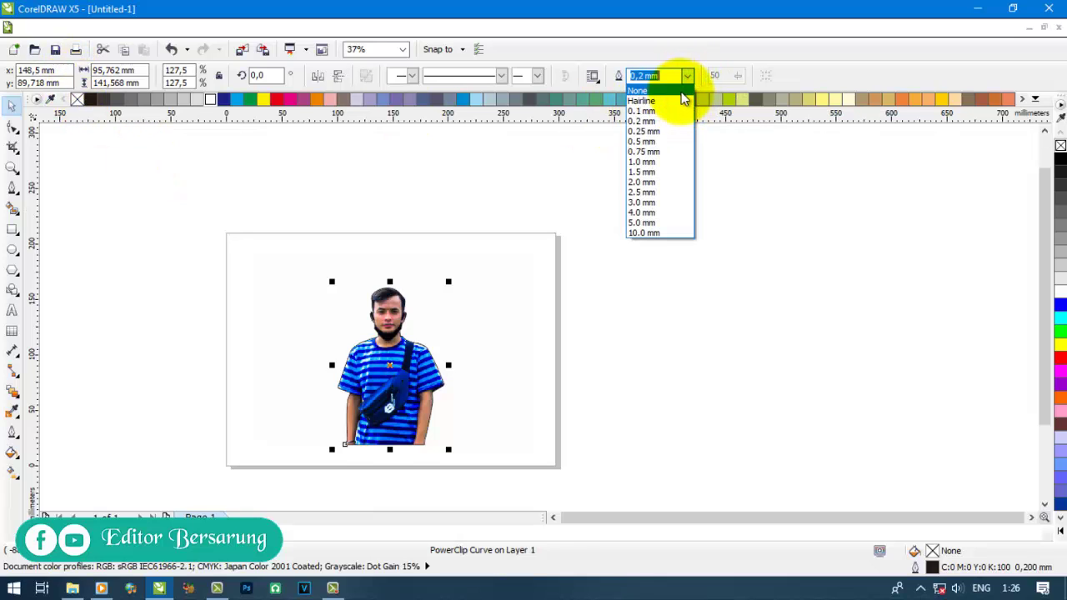
{"action": "left_click", "coordinate": [741, 295]}
{"action": "left_click", "coordinate": [259, 278]}
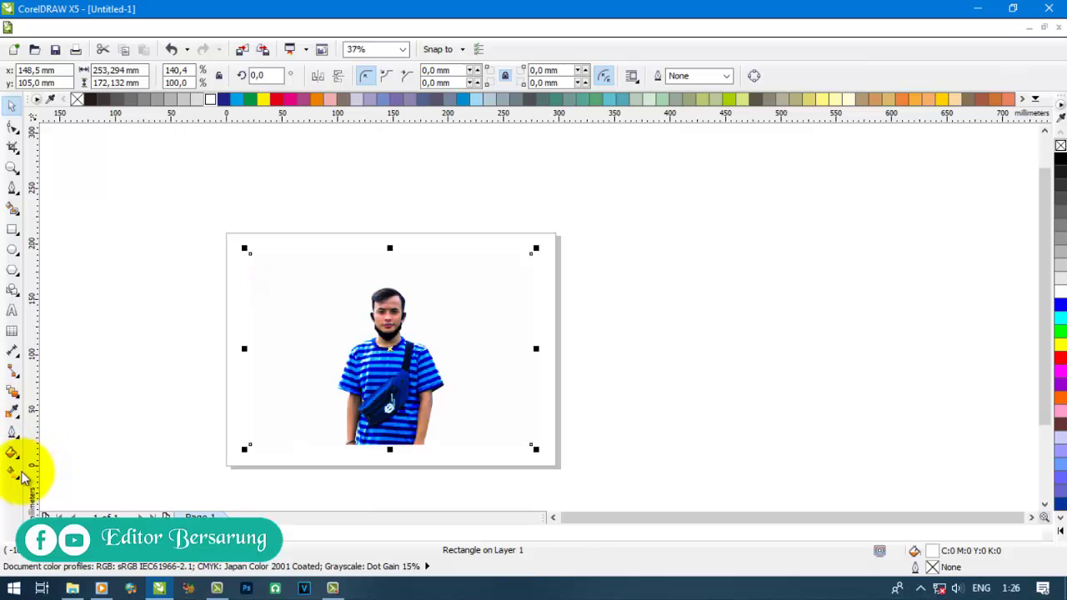
{"action": "left_click", "coordinate": [14, 472]}
- Give the backdrop rectangle a radial fountain fill, white centre fading to light grey
{"action": "left_click", "coordinate": [13, 456]}
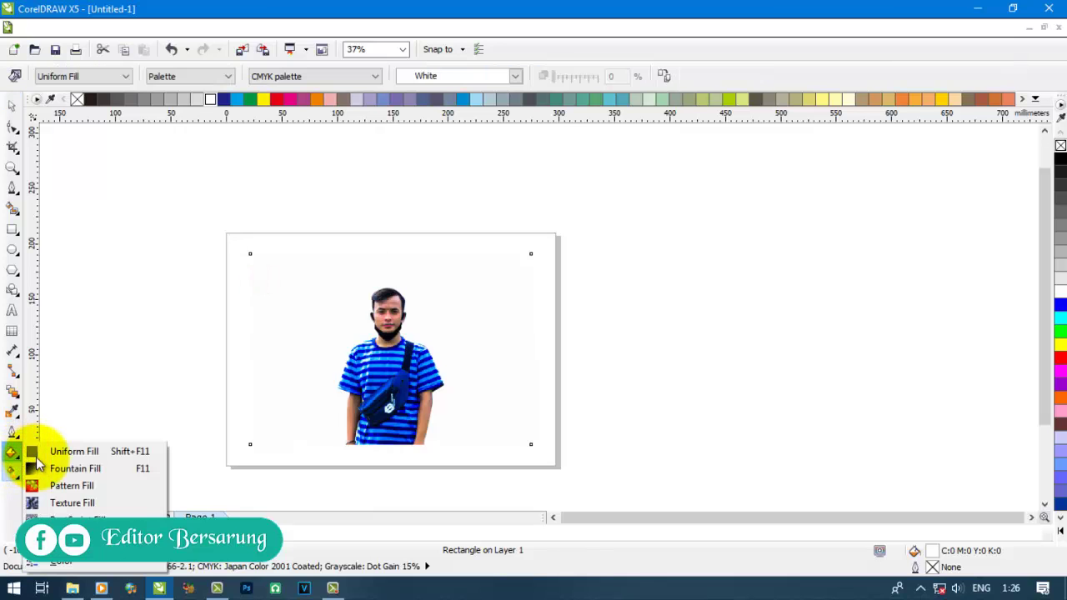
{"action": "left_click", "coordinate": [74, 467]}
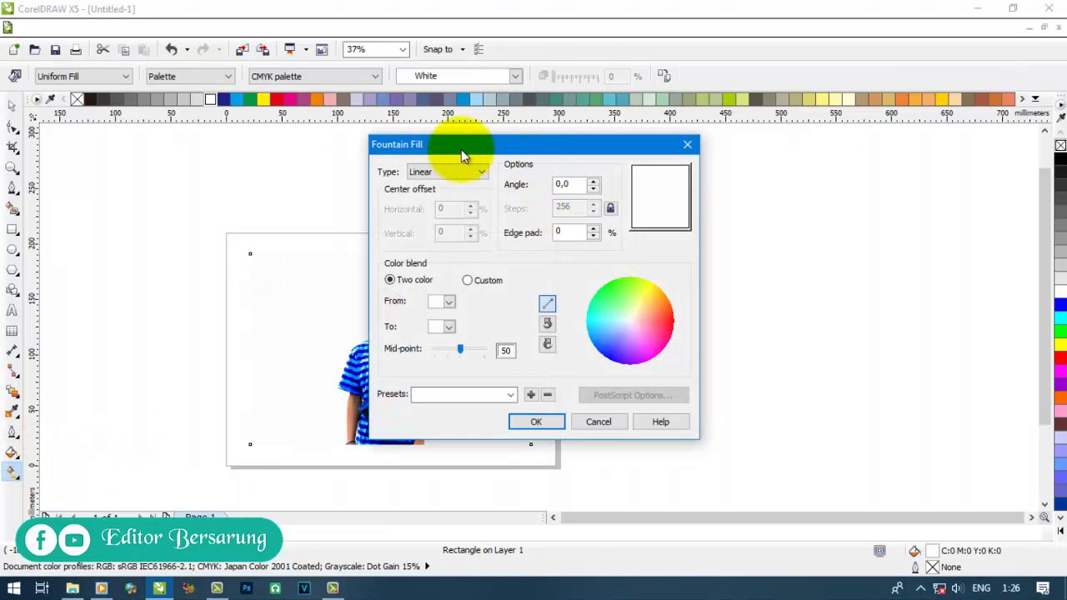
{"action": "left_click", "coordinate": [455, 182]}
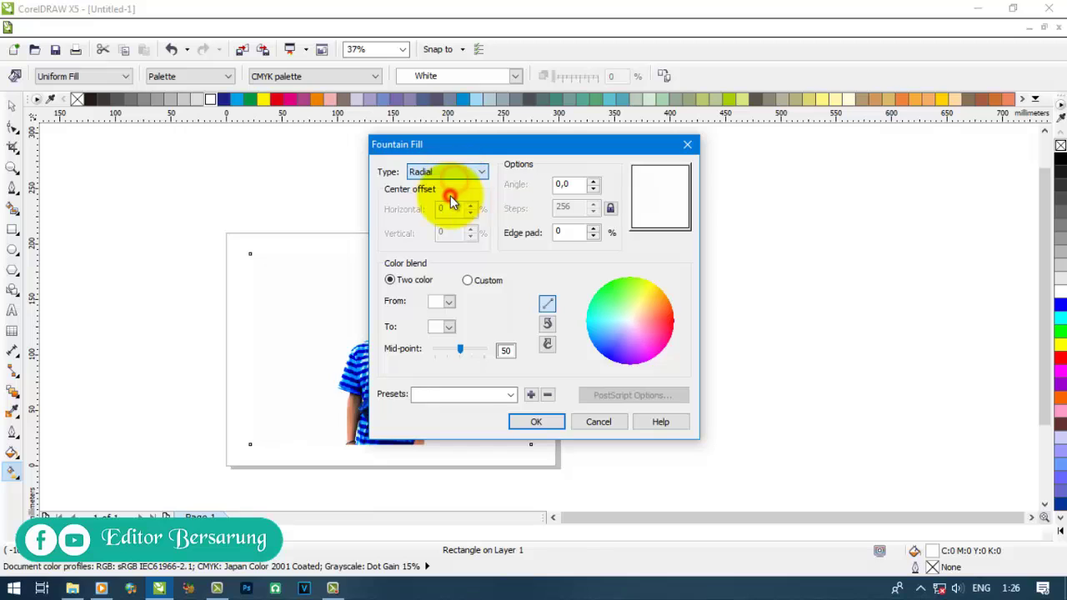
{"action": "left_click", "coordinate": [449, 303]}
{"action": "left_click", "coordinate": [455, 312]}
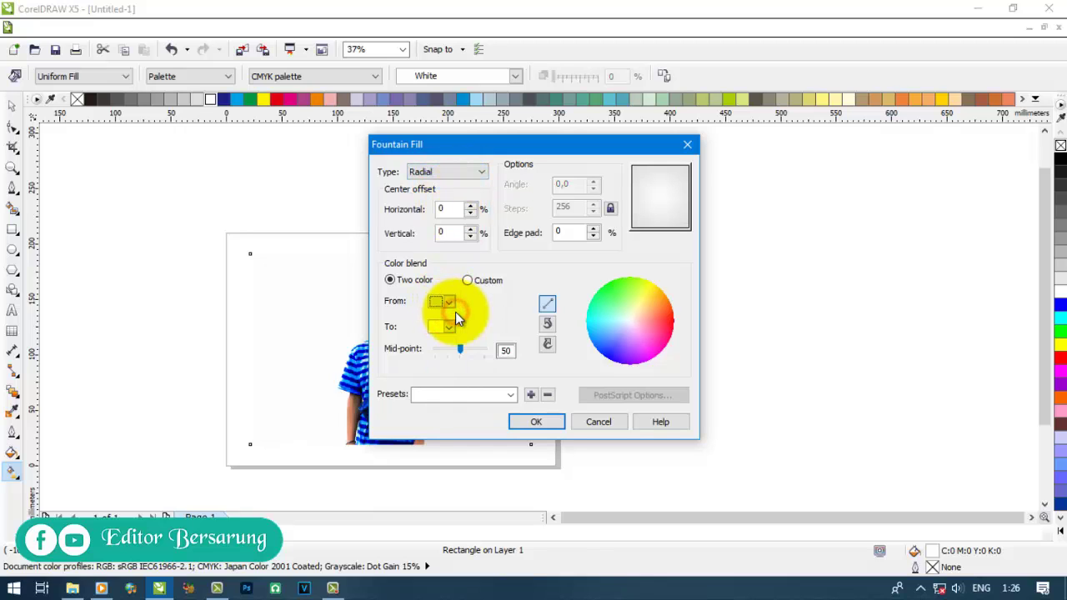
{"action": "left_click", "coordinate": [446, 302]}
{"action": "left_click", "coordinate": [455, 320]}
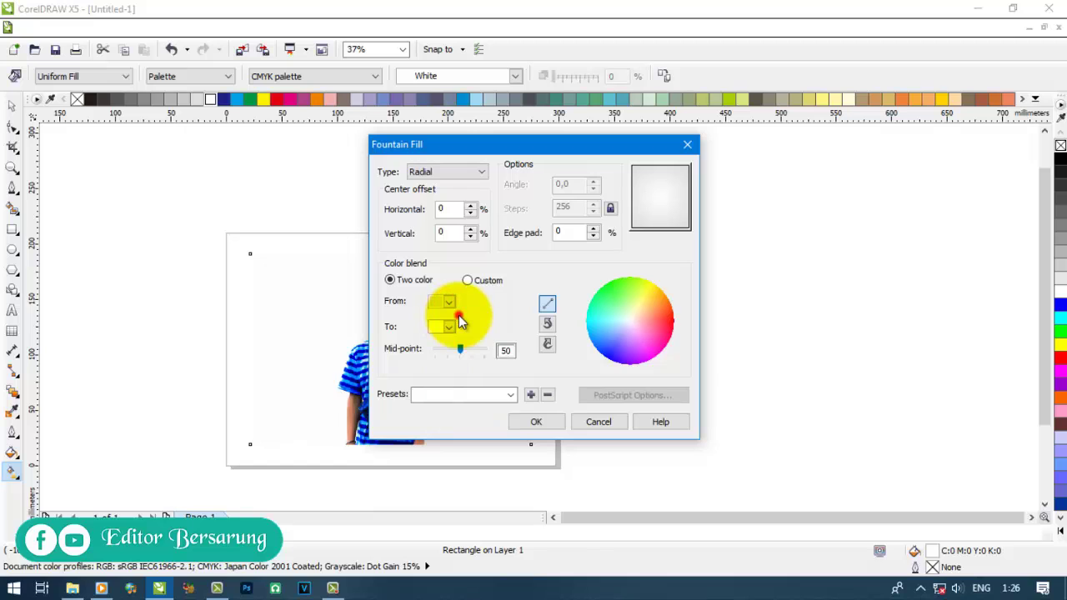
{"action": "left_click", "coordinate": [523, 422]}
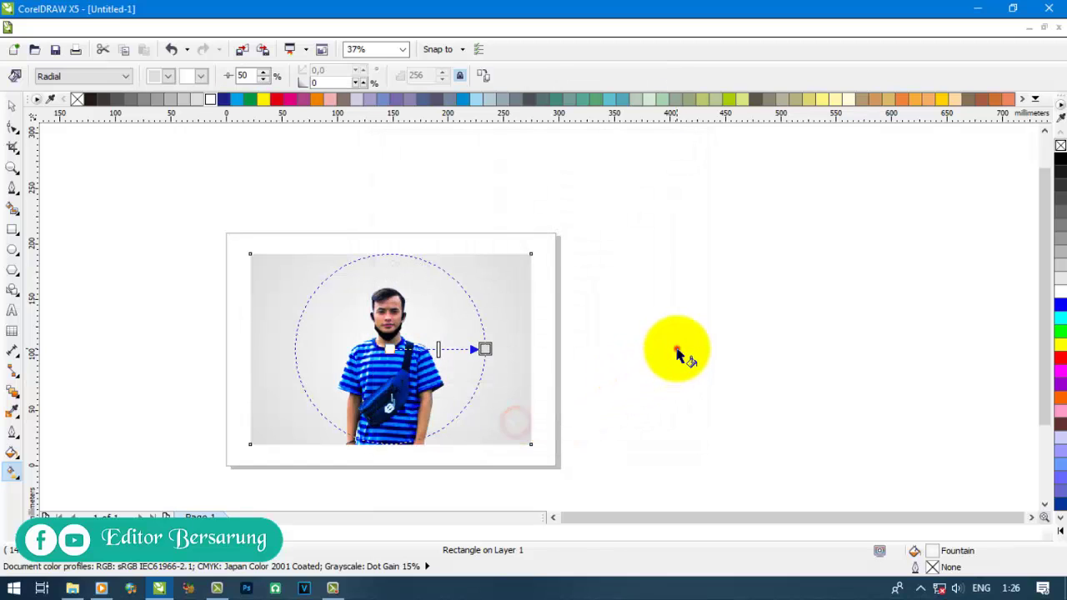
{"action": "left_click", "coordinate": [678, 350]}
{"action": "left_click", "coordinate": [12, 106]}
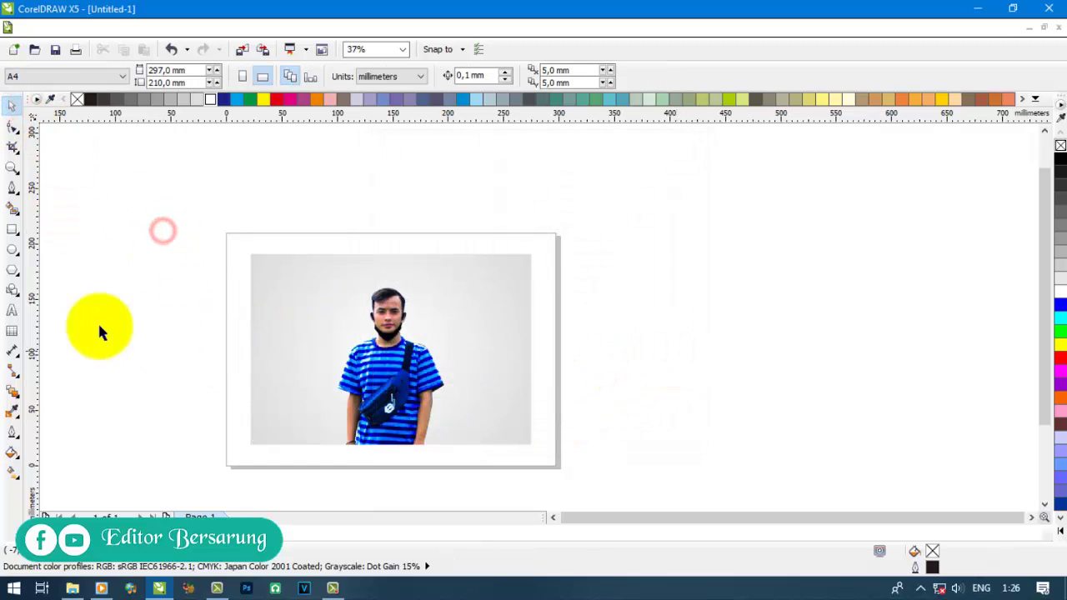
{"action": "left_click", "coordinate": [12, 309]}
{"action": "scroll", "coordinate": [440, 358], "scroll_direction": "up", "scroll_amount": 2}
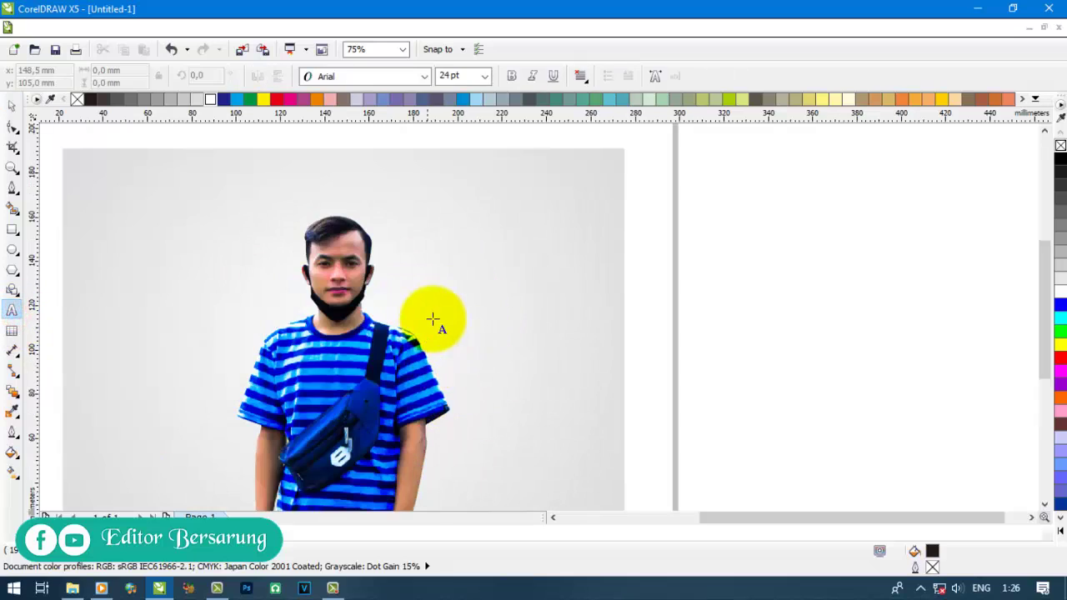
- Type L, I, O, N, G one per line and move the text beside the man's head
{"action": "left_click", "coordinate": [507, 238]}
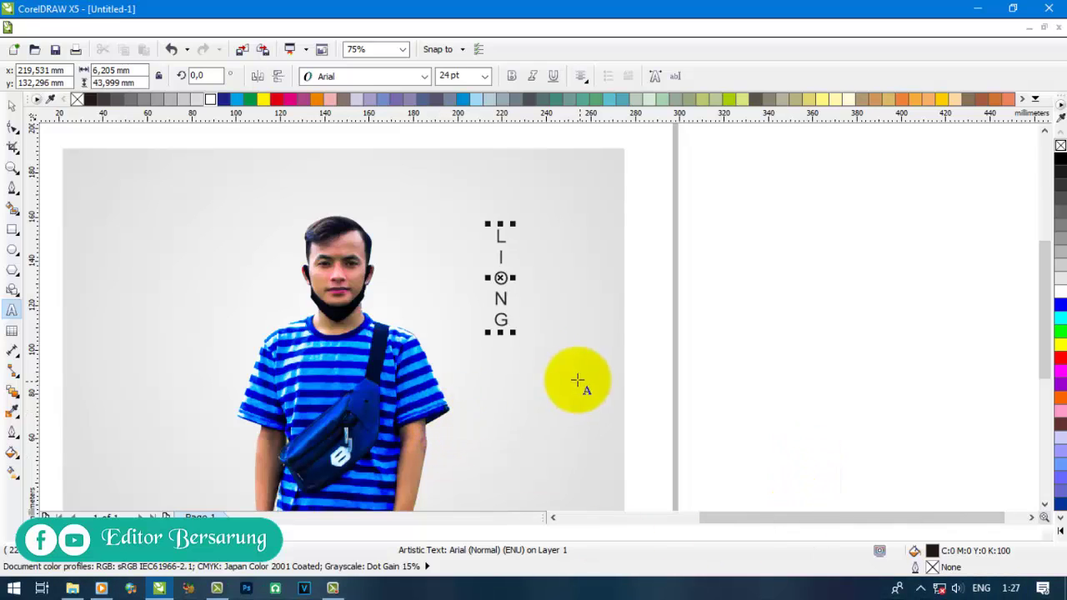
{"action": "left_click", "coordinate": [12, 102]}
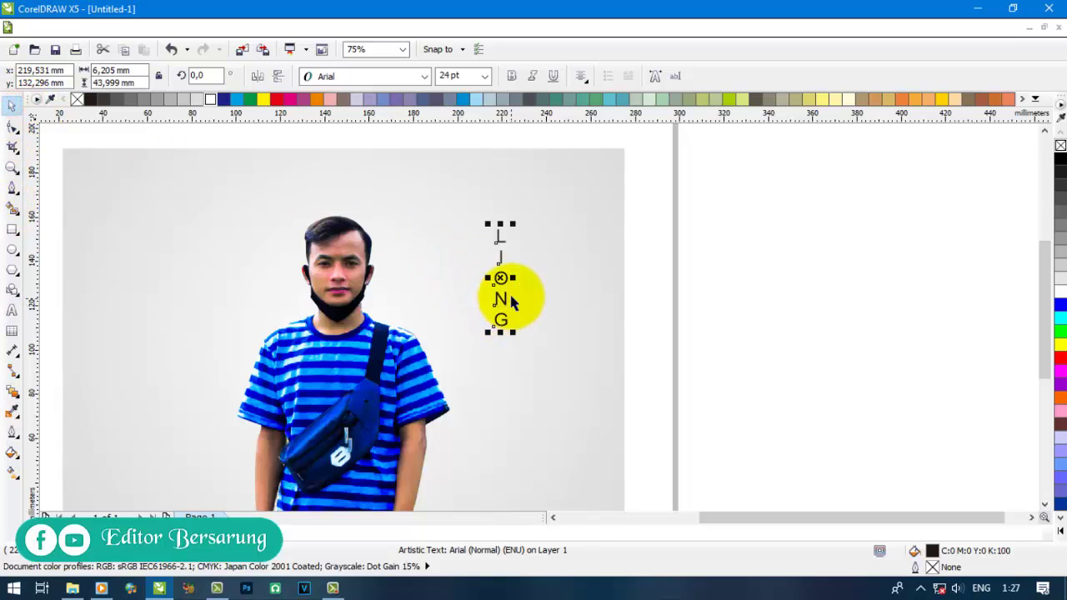
{"action": "left_click_drag", "start_coordinate": [504, 297], "coordinate": [379, 282]}
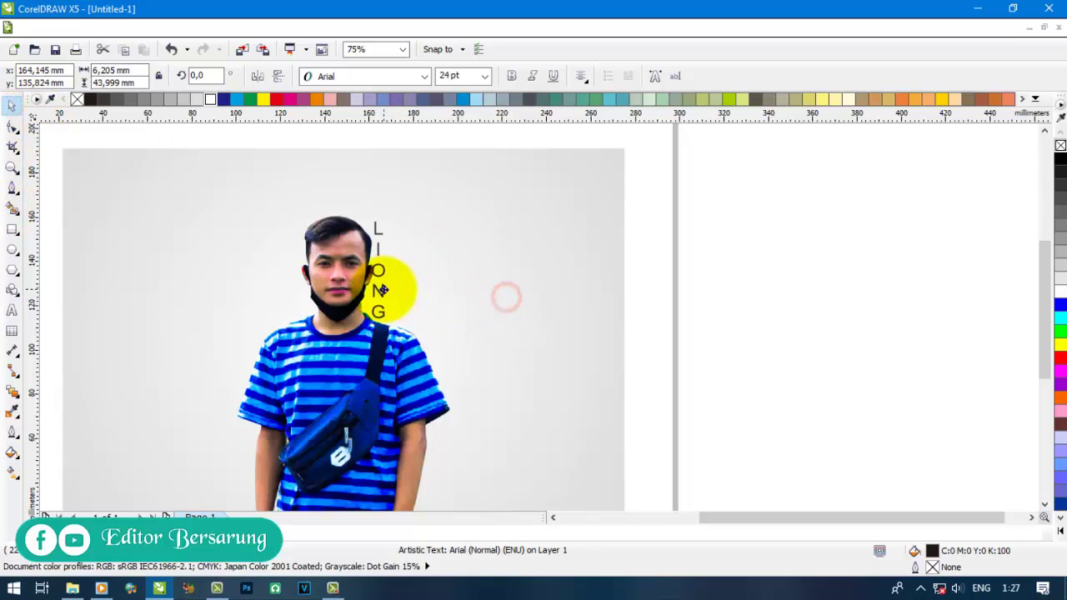
{"action": "left_click", "coordinate": [425, 76]}
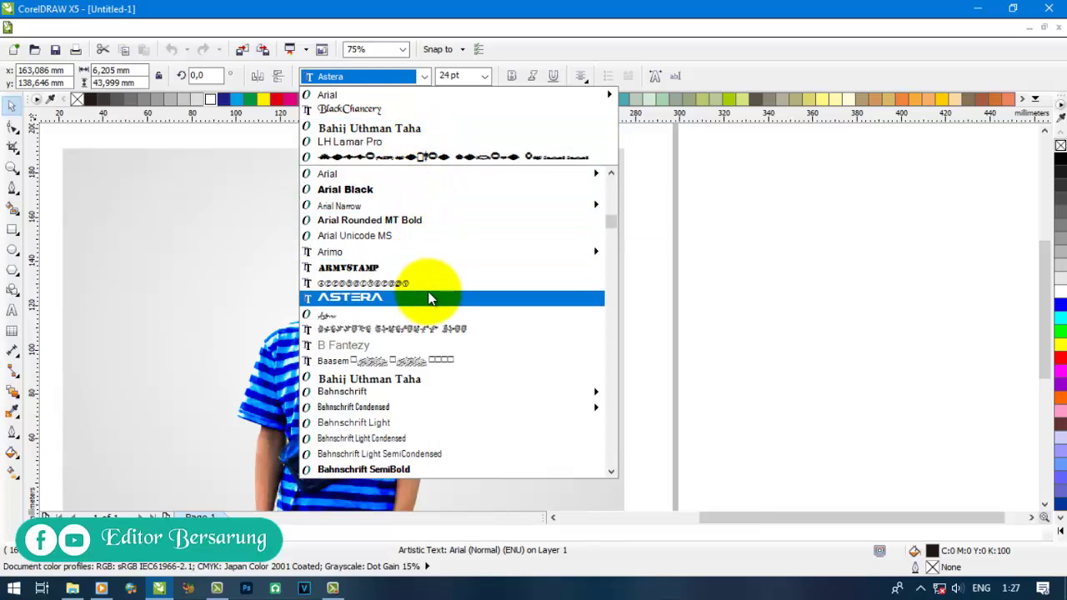
{"action": "left_click", "coordinate": [350, 189]}
{"action": "scroll", "coordinate": [291, 173], "scroll_direction": "down", "scroll_amount": 2}
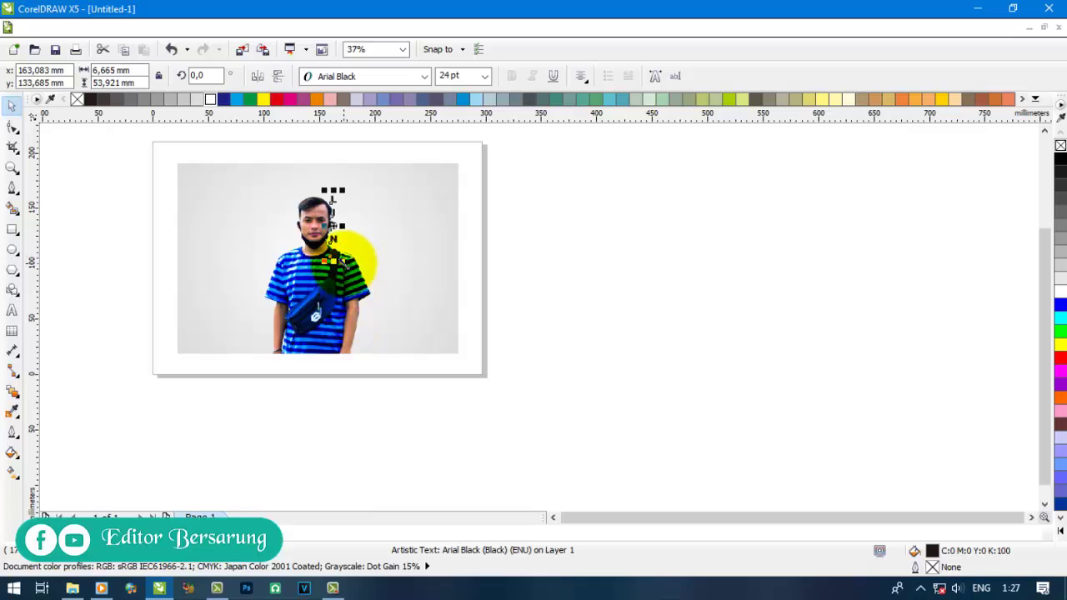
{"action": "left_click_drag", "start_coordinate": [357, 256], "coordinate": [393, 345]}
{"action": "scroll", "coordinate": [337, 297], "scroll_direction": "up", "scroll_amount": 2}
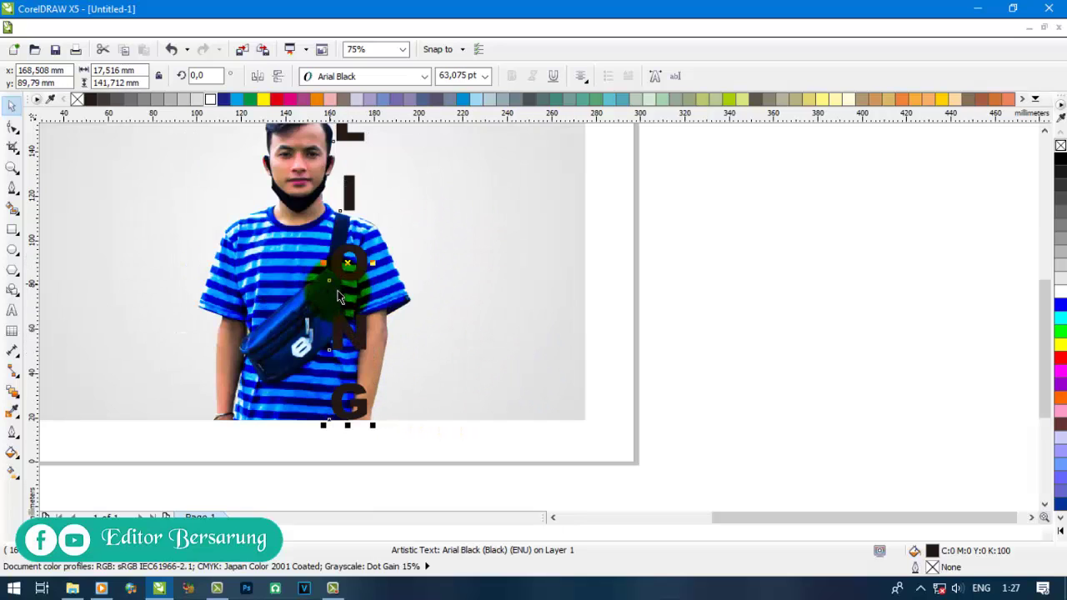
{"action": "left_click_drag", "start_coordinate": [347, 275], "coordinate": [321, 271]}
{"action": "scroll", "coordinate": [331, 343], "scroll_direction": "down", "scroll_amount": 2}
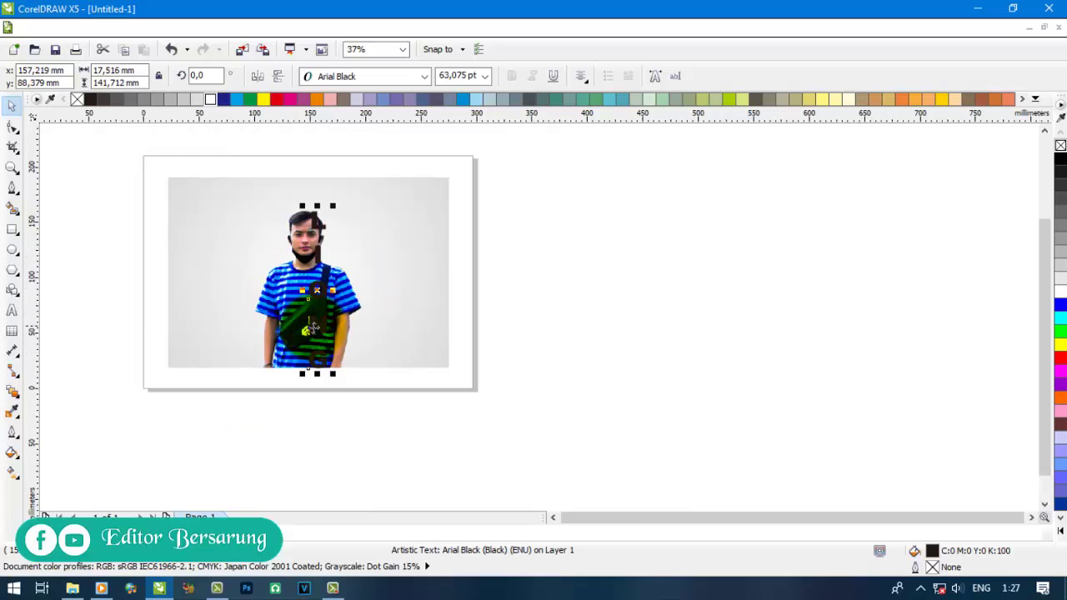
{"action": "scroll", "coordinate": [331, 342], "scroll_direction": "up", "scroll_amount": 2}
{"action": "left_click_drag", "start_coordinate": [329, 335], "coordinate": [322, 332]}
{"action": "scroll", "coordinate": [331, 346], "scroll_direction": "down", "scroll_amount": 1}
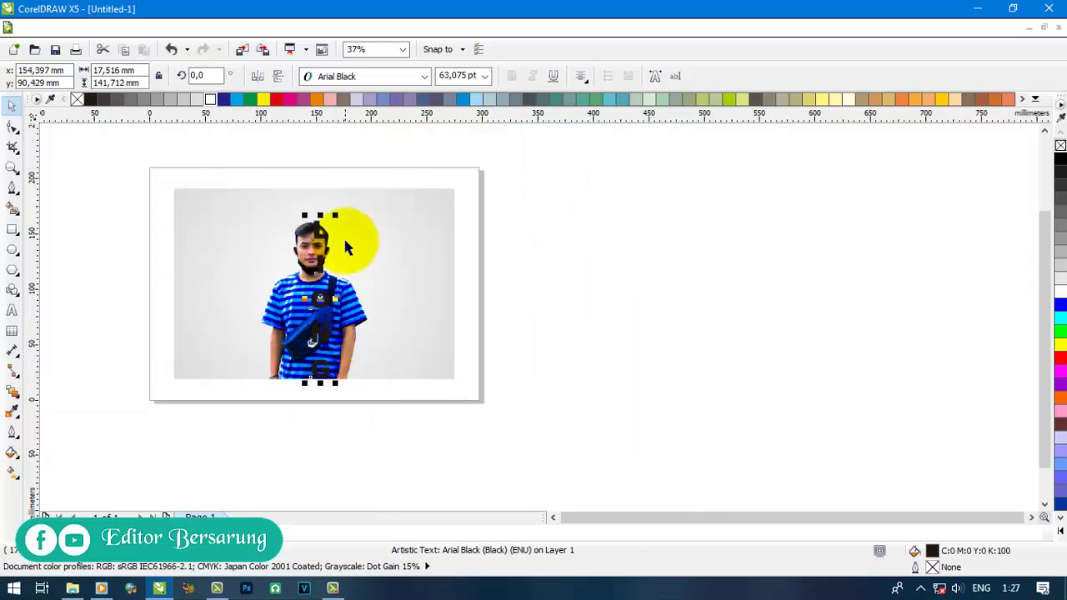
{"action": "scroll", "coordinate": [343, 234], "scroll_direction": "up", "scroll_amount": 1}
- Remove the line breaks so the text reads LI on one line and ONG below
{"action": "double_click", "coordinate": [293, 288]}
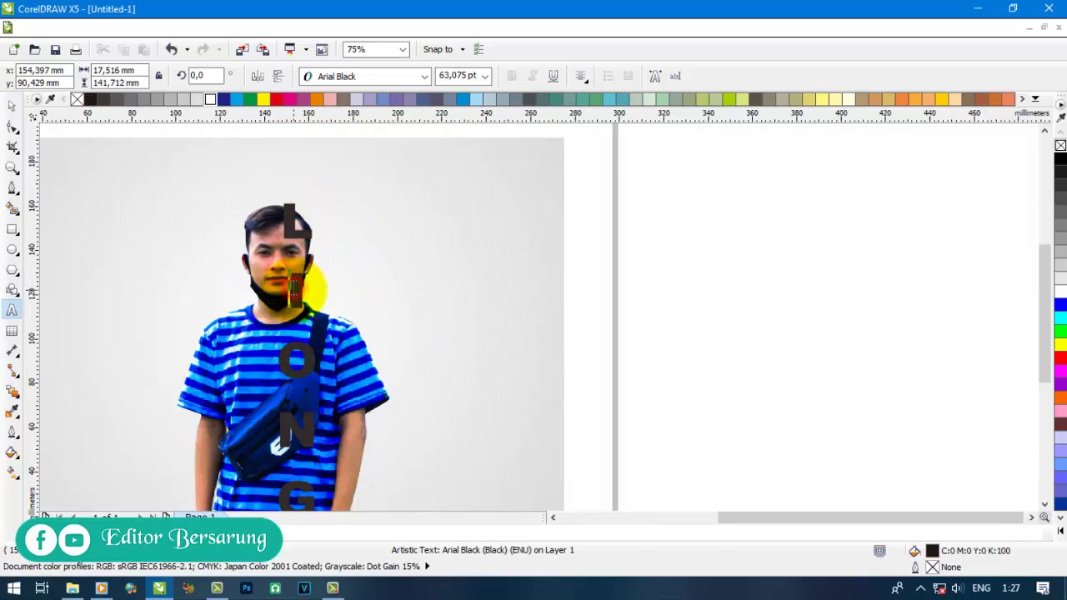
{"action": "key", "text": "BackSpace"}
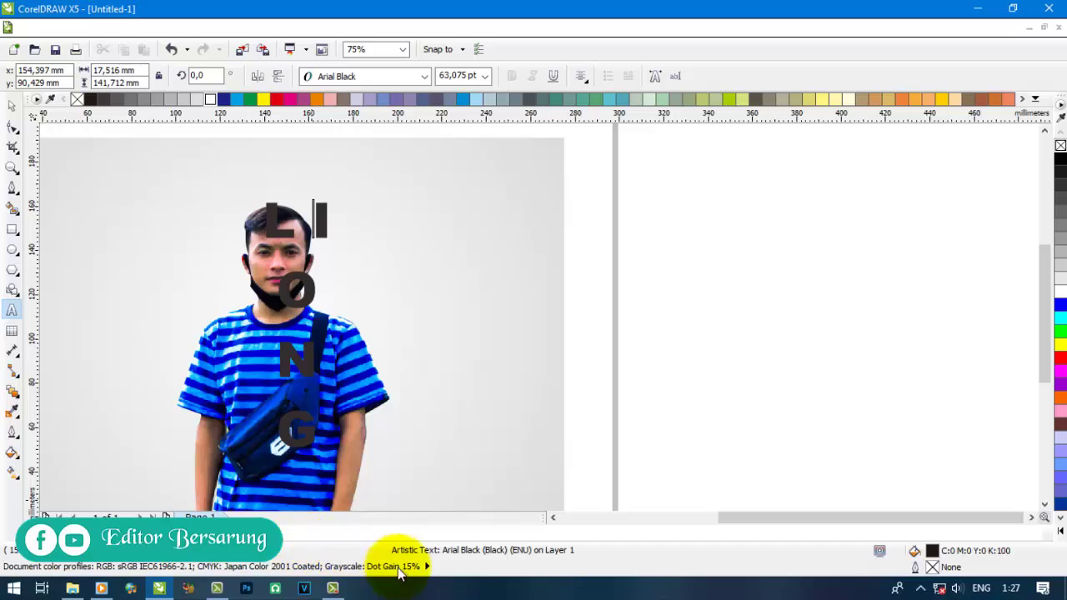
{"action": "left_click", "coordinate": [277, 359]}
{"action": "key", "text": "BackSpace"}
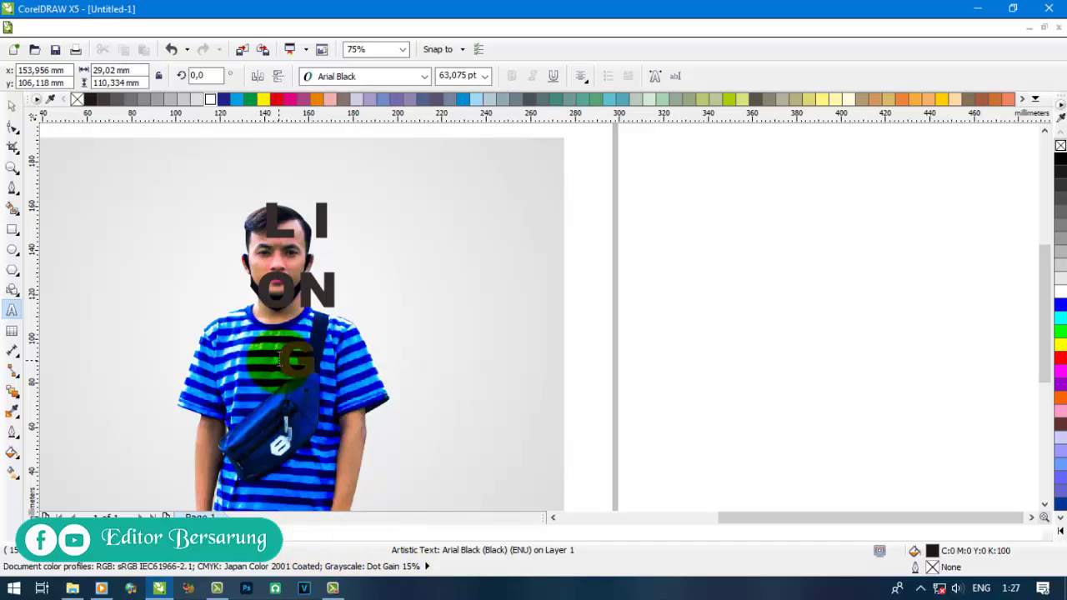
{"action": "left_click", "coordinate": [295, 365]}
{"action": "left_click", "coordinate": [286, 367]}
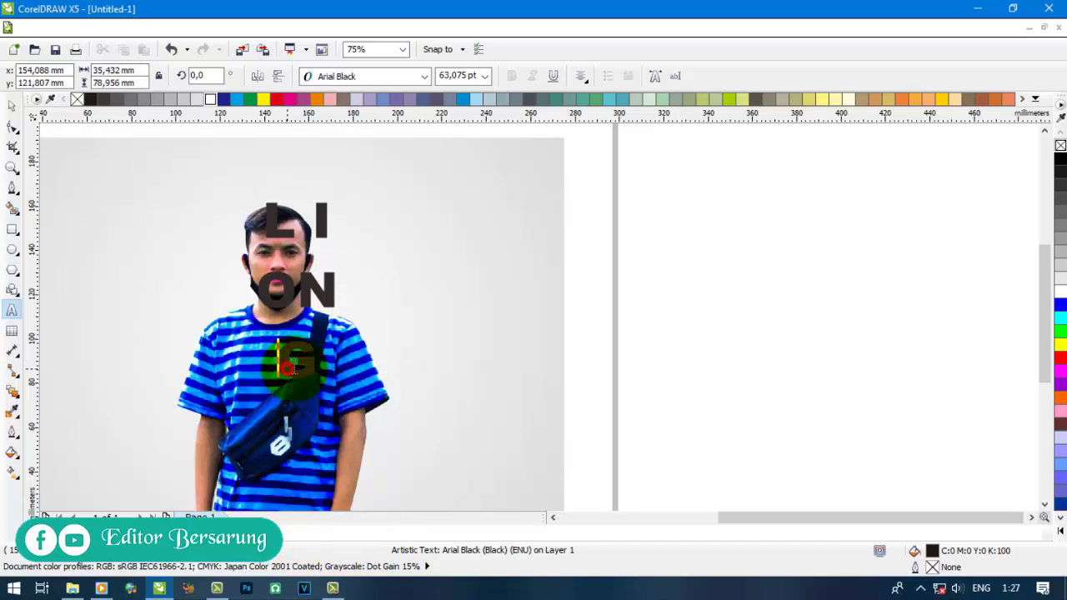
{"action": "key", "text": "BackSpace"}
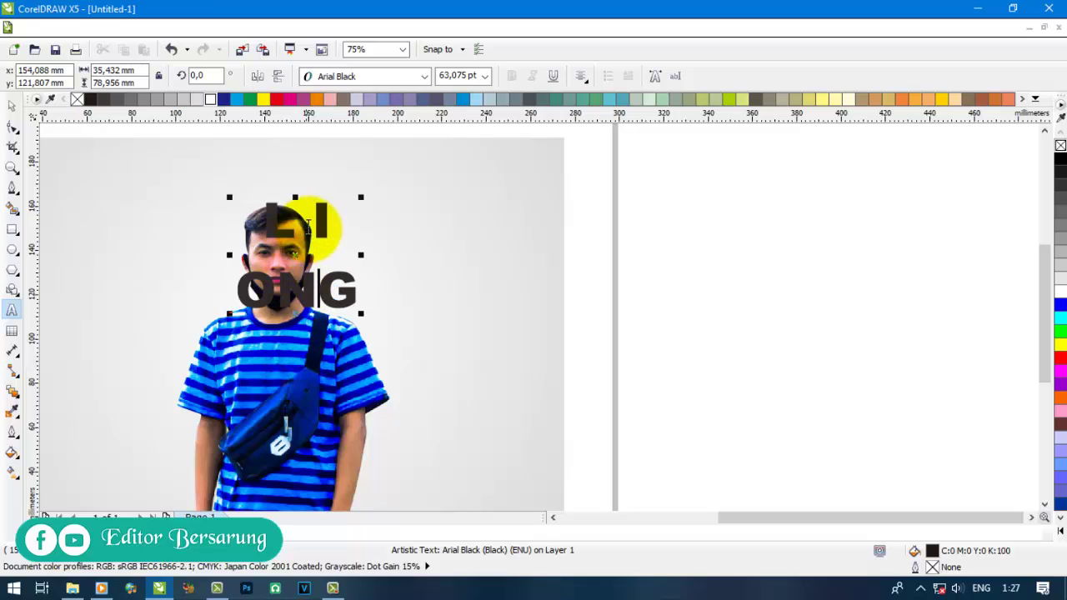
- Left-align both lines and move the text down-right beside the man
{"action": "left_click", "coordinate": [305, 215]}
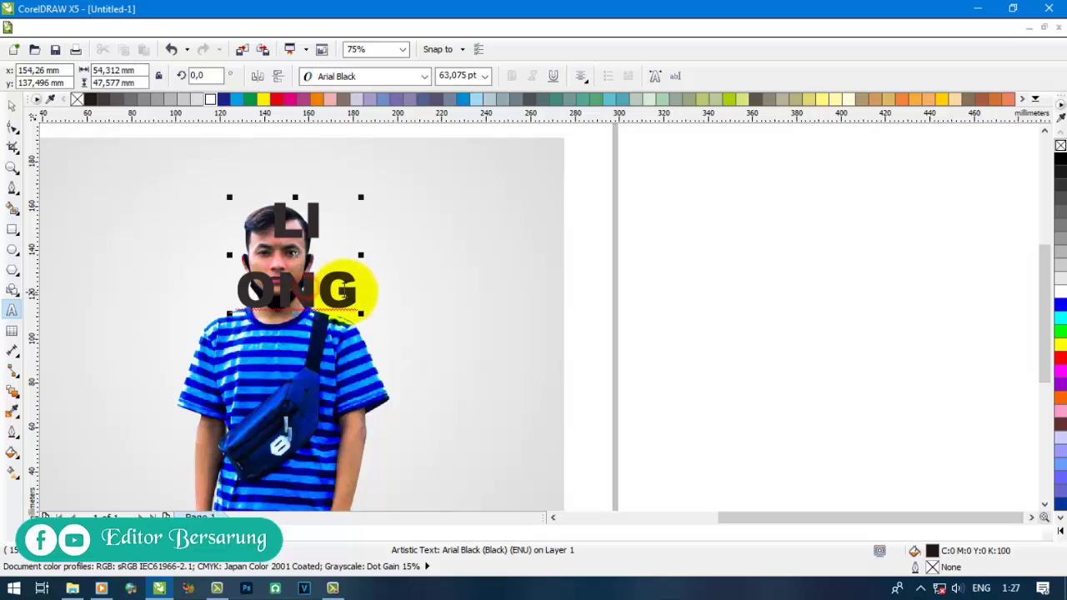
{"action": "key", "text": "ctrl+a"}
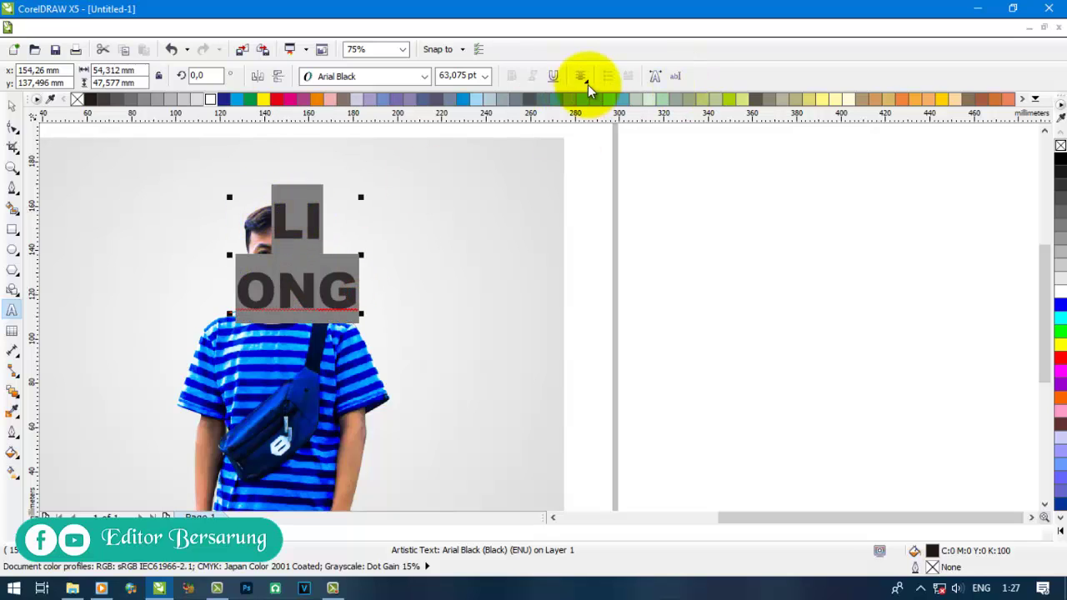
{"action": "left_click", "coordinate": [581, 76]}
{"action": "left_click", "coordinate": [588, 111]}
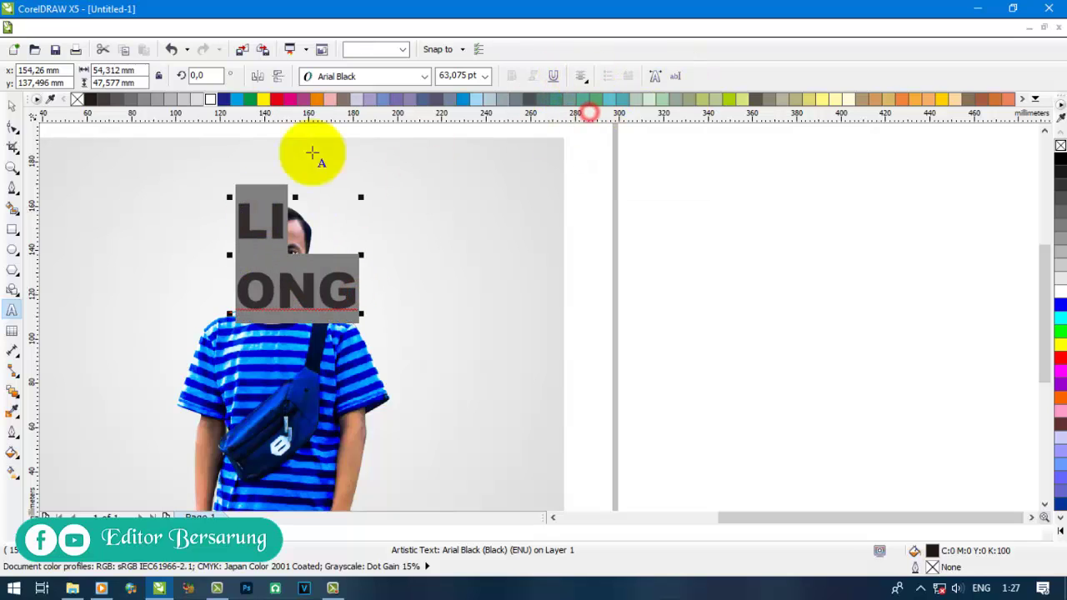
{"action": "left_click", "coordinate": [12, 105]}
{"action": "left_click_drag", "start_coordinate": [310, 297], "coordinate": [509, 428]}
{"action": "left_click", "coordinate": [12, 125]}
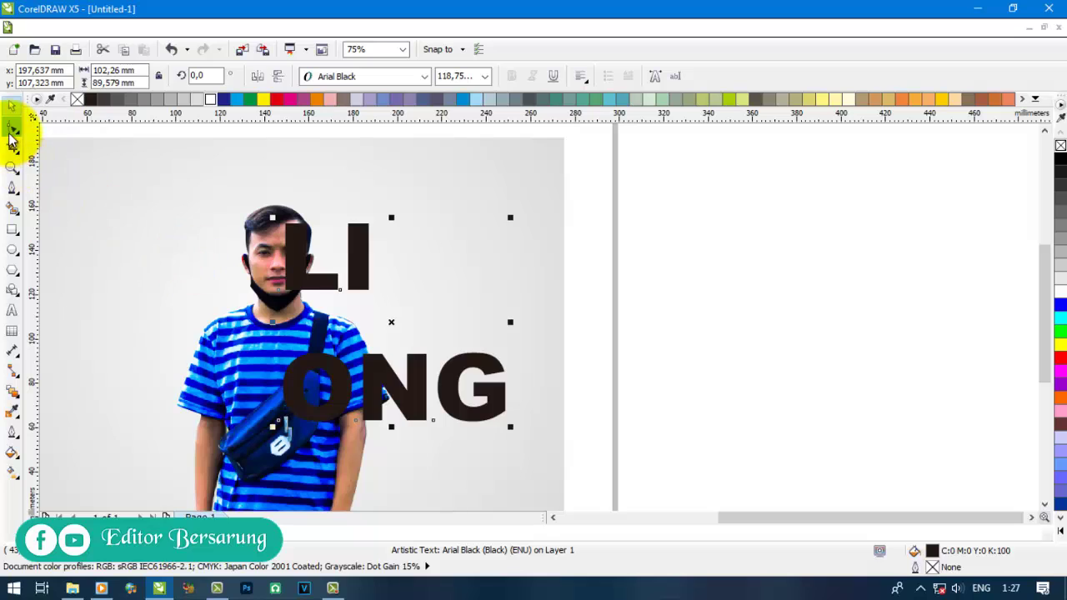
{"action": "left_click_drag", "start_coordinate": [275, 427], "coordinate": [280, 372]}
{"action": "left_click", "coordinate": [10, 105]}
{"action": "double_click", "coordinate": [437, 334]}
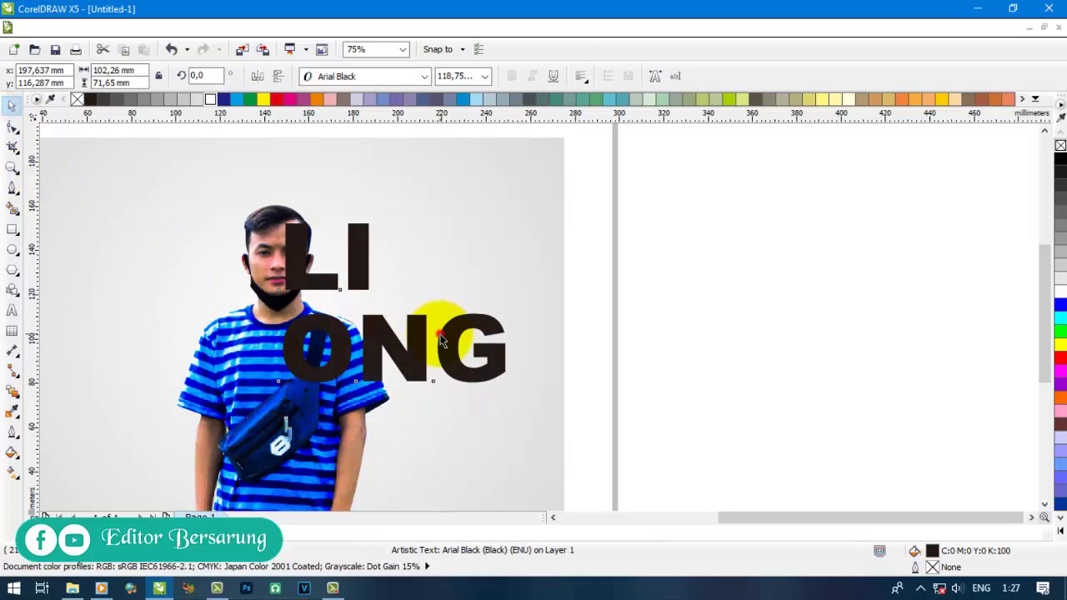
{"action": "key", "text": "Return"}
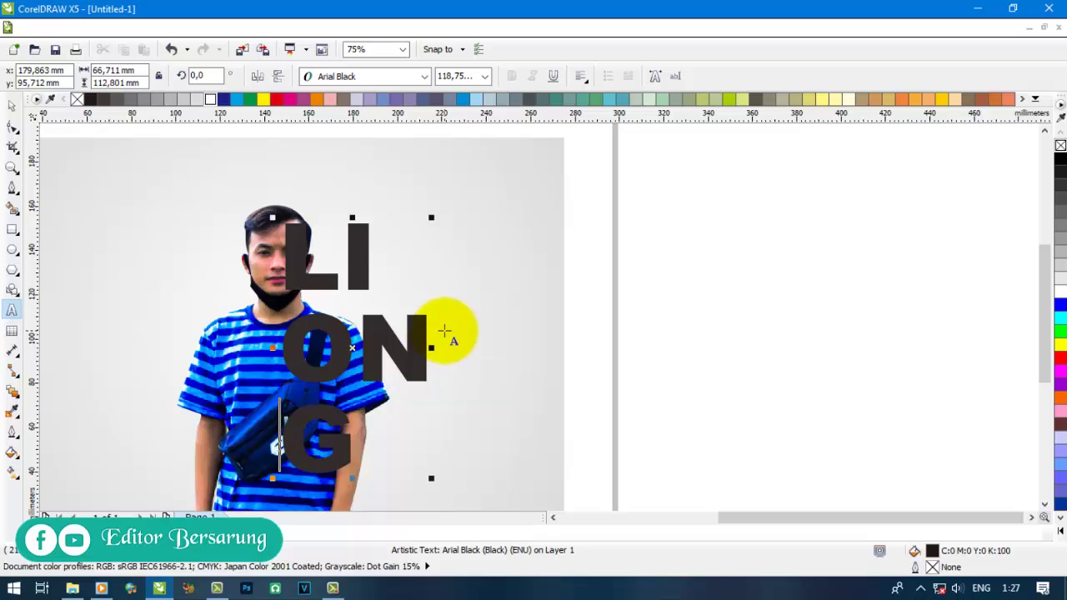
{"action": "scroll", "coordinate": [444, 331], "scroll_direction": "down", "scroll_amount": 2}
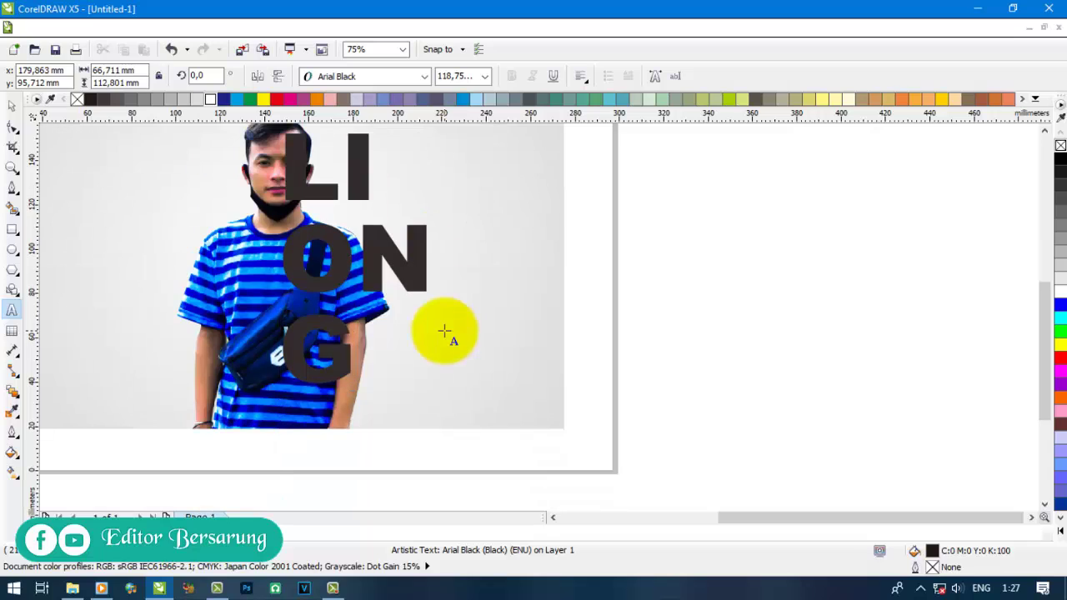
{"action": "key", "text": "Return"}
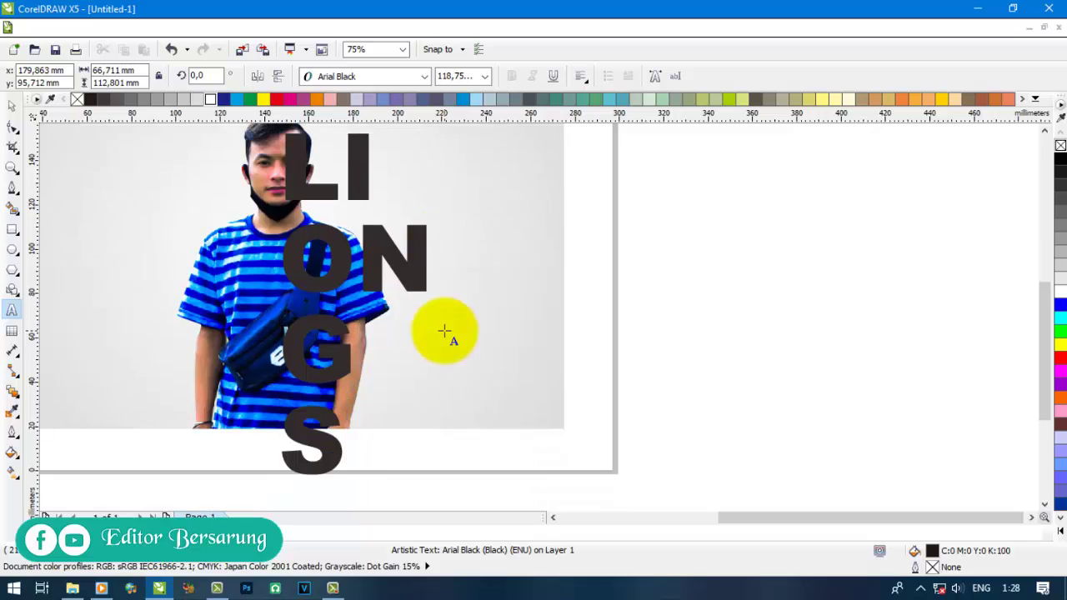
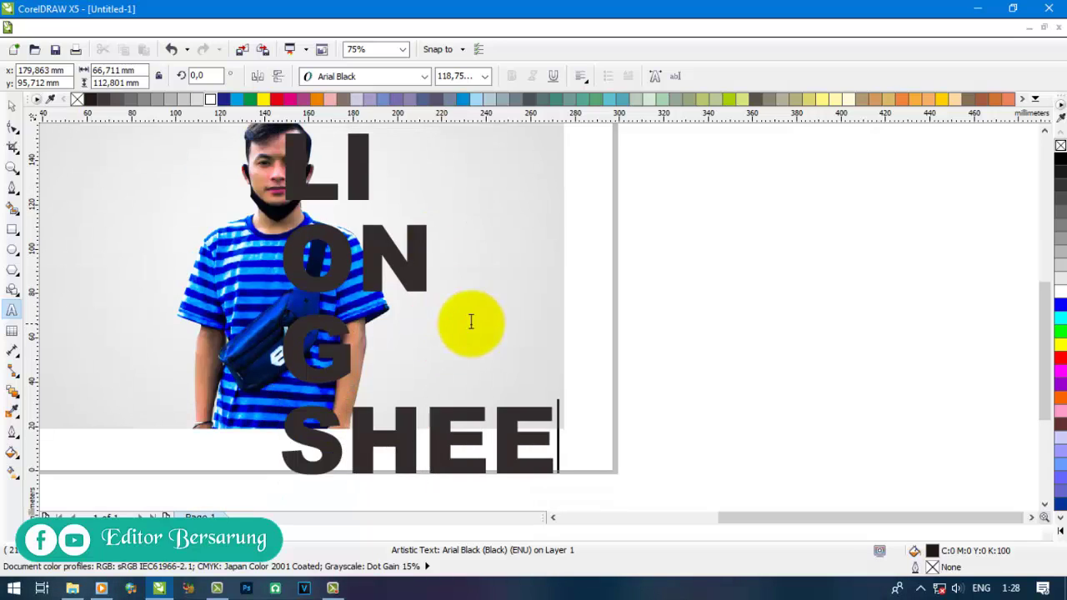
- Shrink the text block to about 78%, roughly 80 pt
{"action": "left_click", "coordinate": [12, 106]}
{"action": "scroll", "coordinate": [488, 405], "scroll_direction": "down", "scroll_amount": 2}
{"action": "scroll", "coordinate": [557, 461], "scroll_direction": "up", "scroll_amount": 2}
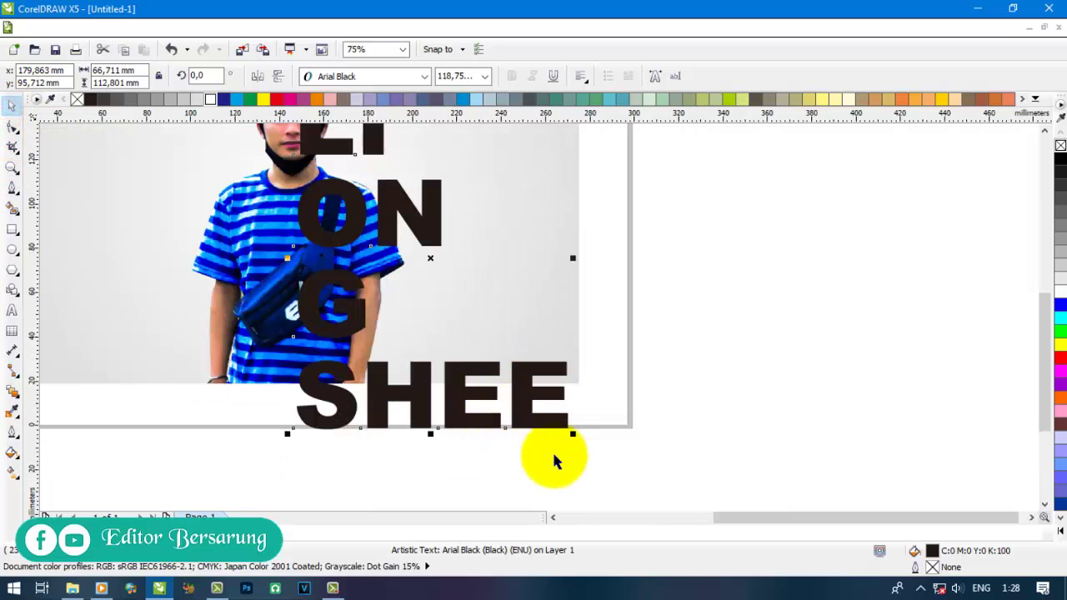
{"action": "left_click_drag", "start_coordinate": [567, 430], "coordinate": [534, 385]}
{"action": "scroll", "coordinate": [500, 412], "scroll_direction": "down", "scroll_amount": 2}
{"action": "scroll", "coordinate": [489, 405], "scroll_direction": "up", "scroll_amount": 2}
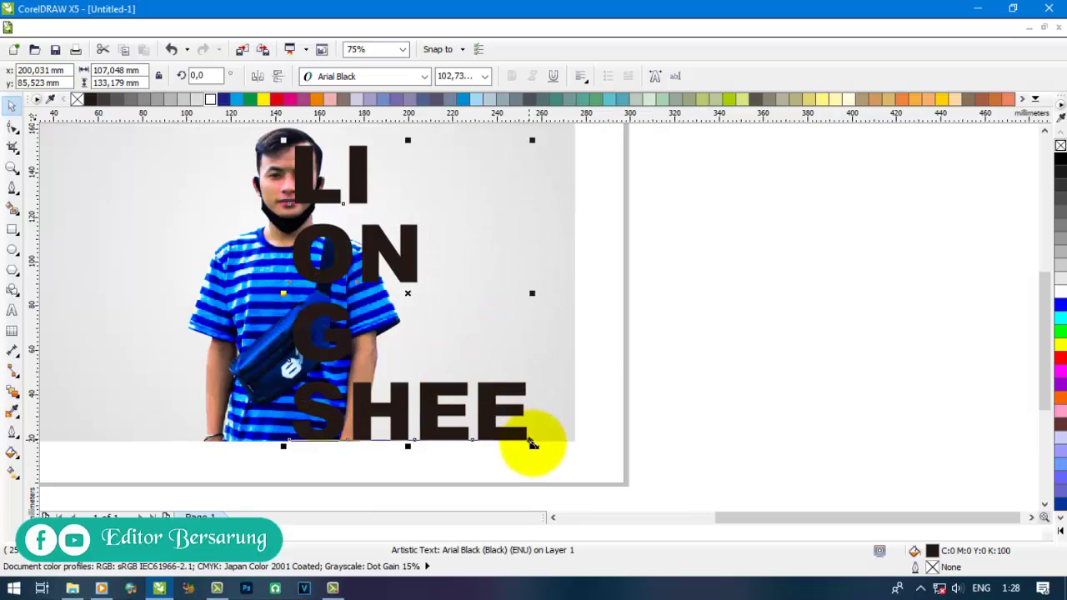
{"action": "left_click_drag", "start_coordinate": [530, 444], "coordinate": [477, 391]}
{"action": "scroll", "coordinate": [276, 168], "scroll_direction": "up", "scroll_amount": 1}
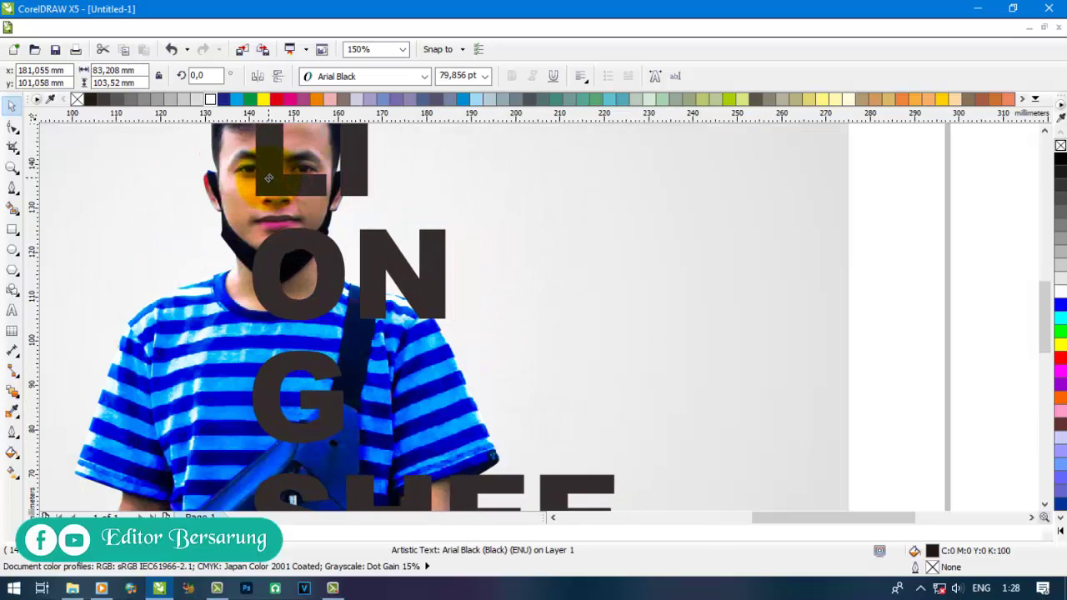
{"action": "scroll", "coordinate": [276, 168], "scroll_direction": "down", "scroll_amount": 1}
{"action": "double_click", "coordinate": [360, 331]}
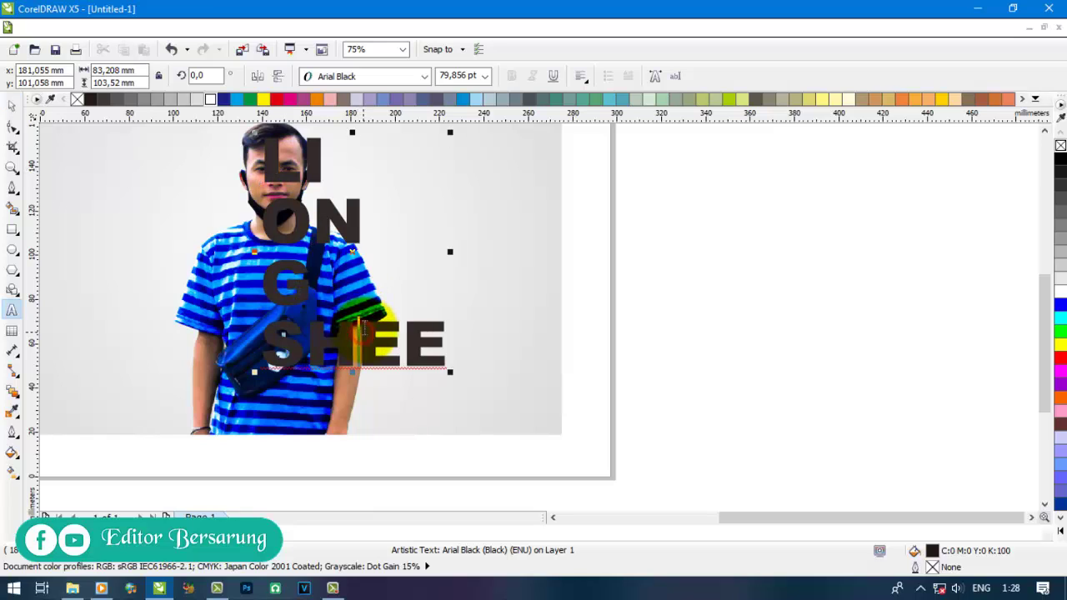
{"action": "key", "text": "Return"}
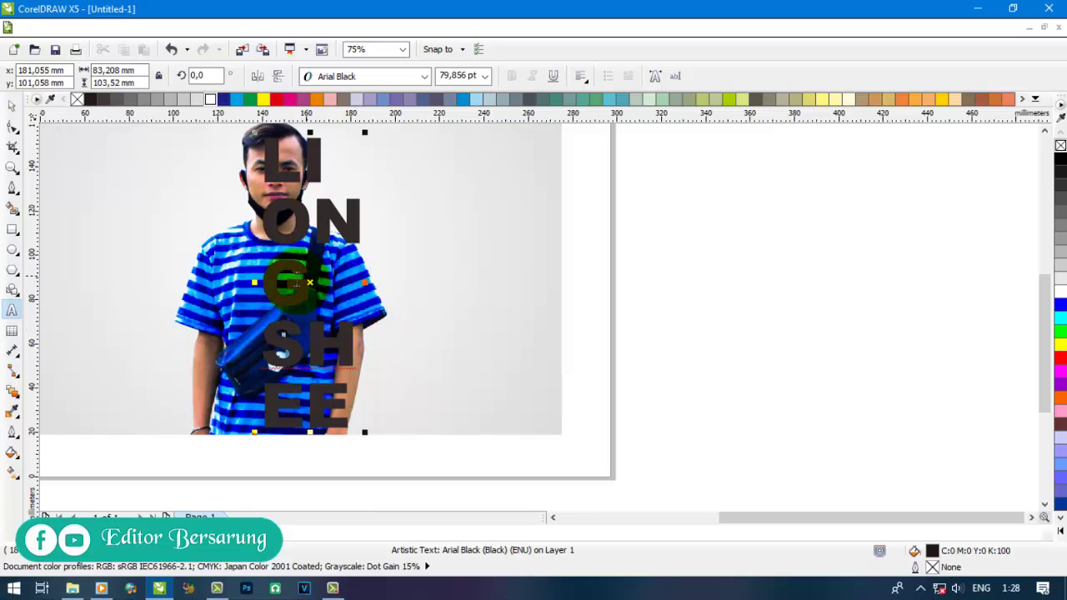
{"action": "left_click", "coordinate": [12, 104]}
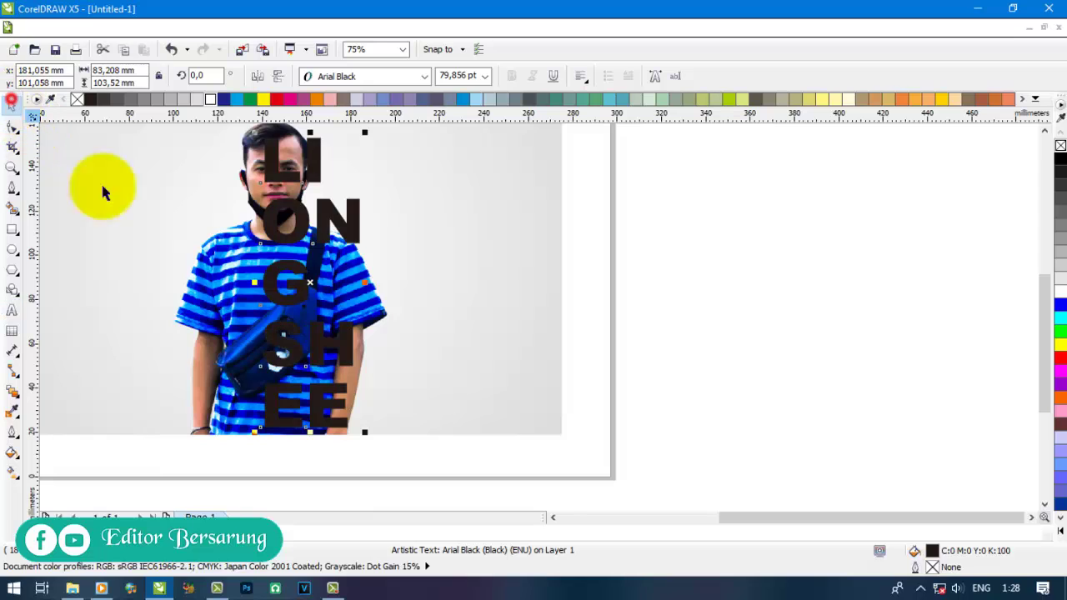
{"action": "left_click", "coordinate": [756, 317]}
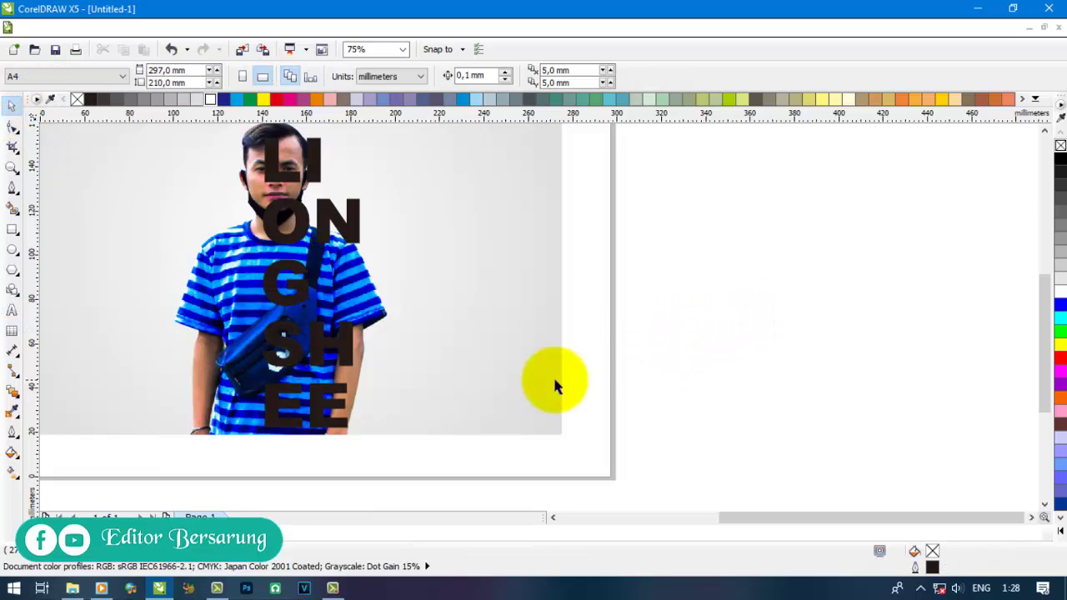
{"action": "left_click_drag", "start_coordinate": [333, 340], "coordinate": [354, 343]}
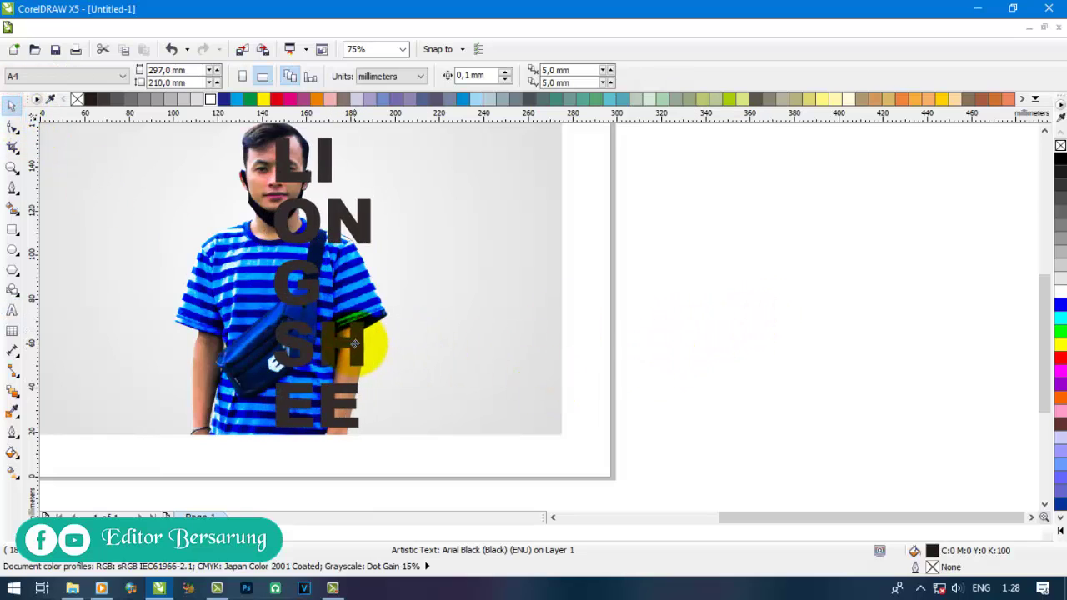
{"action": "left_click", "coordinate": [731, 309]}
{"action": "left_click", "coordinate": [309, 300]}
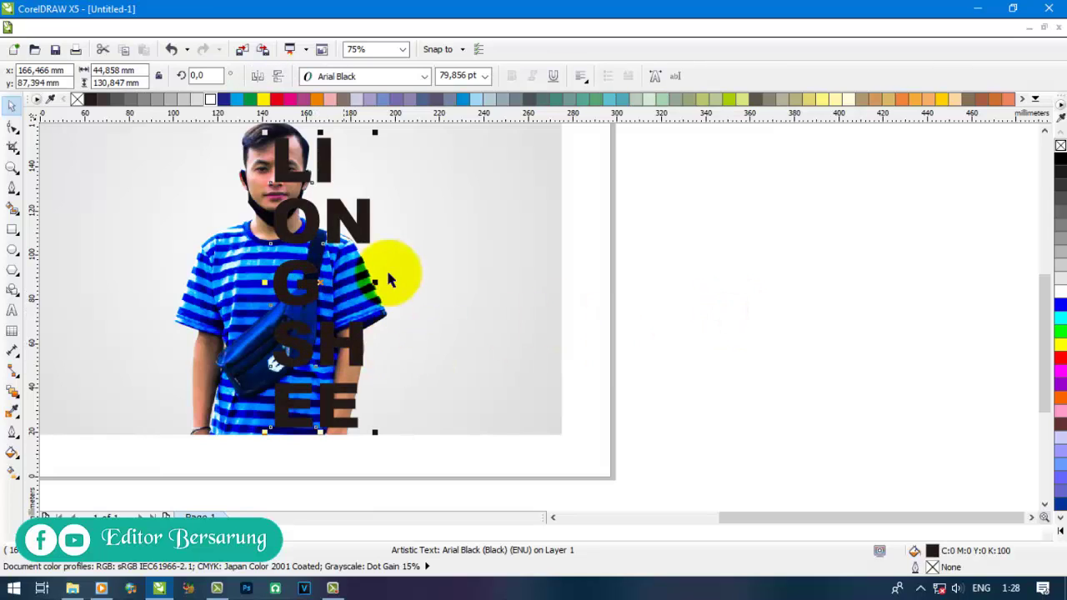
- Give the text a 1.5 mm outline with round corners and caps, behind the fill
{"action": "double_click", "coordinate": [932, 566]}
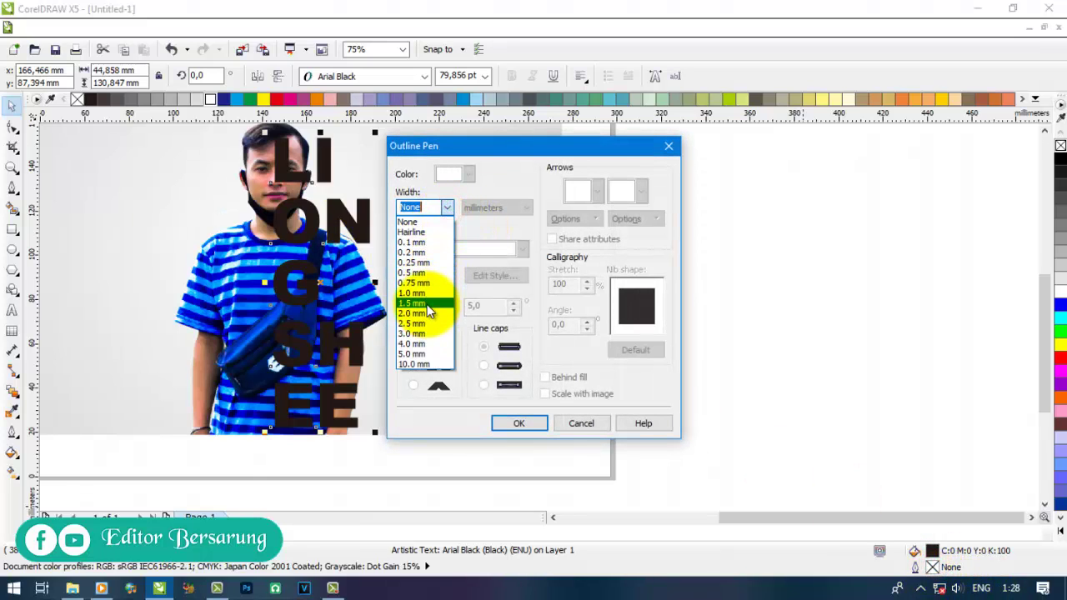
{"action": "left_click", "coordinate": [426, 303]}
{"action": "left_click", "coordinate": [412, 365]}
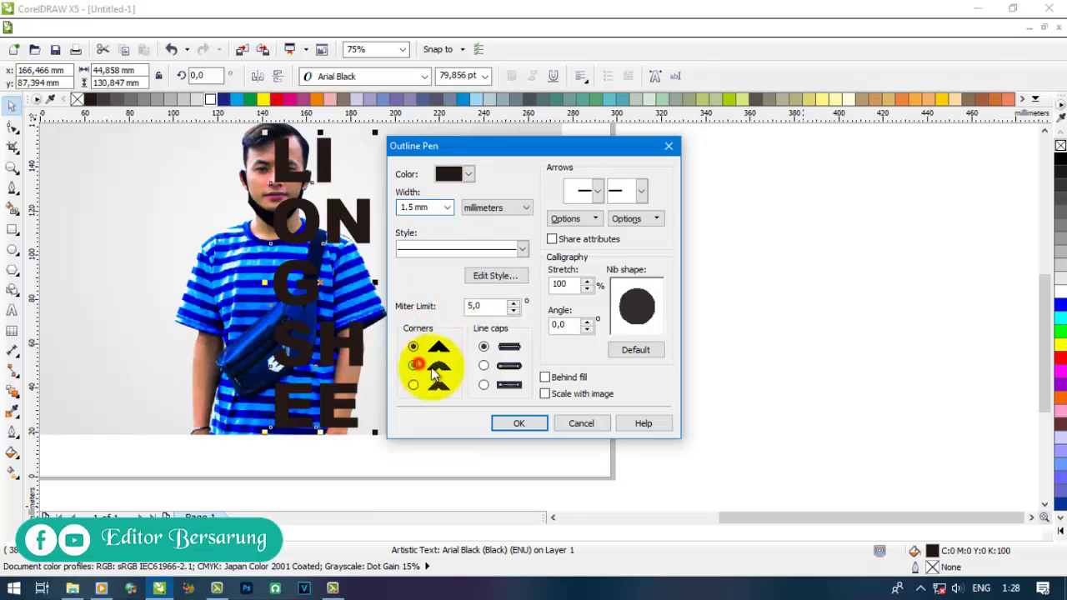
{"action": "left_click", "coordinate": [483, 367]}
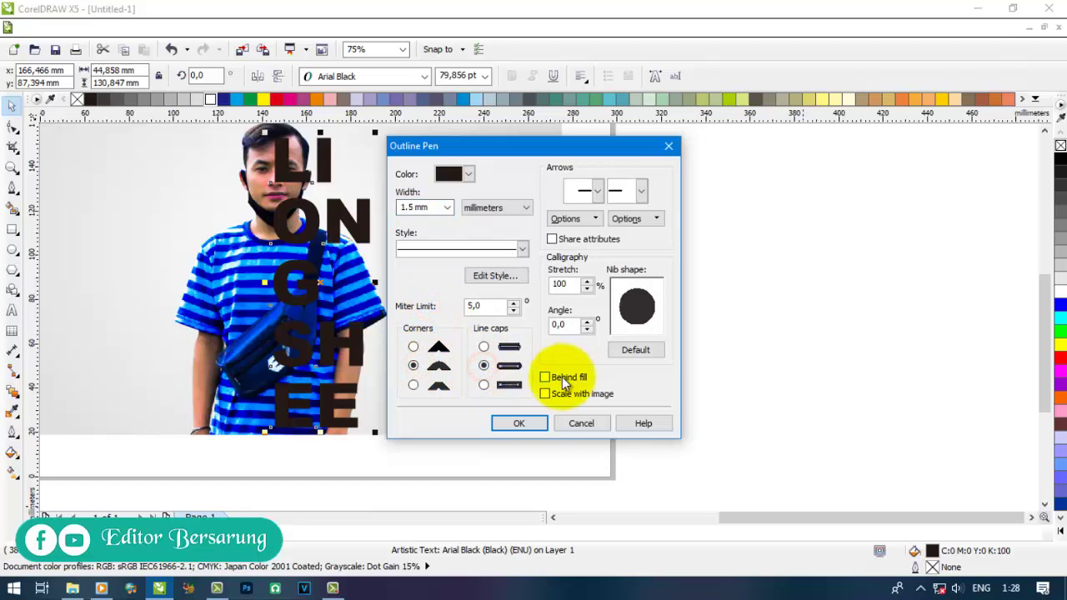
{"action": "left_click", "coordinate": [533, 423]}
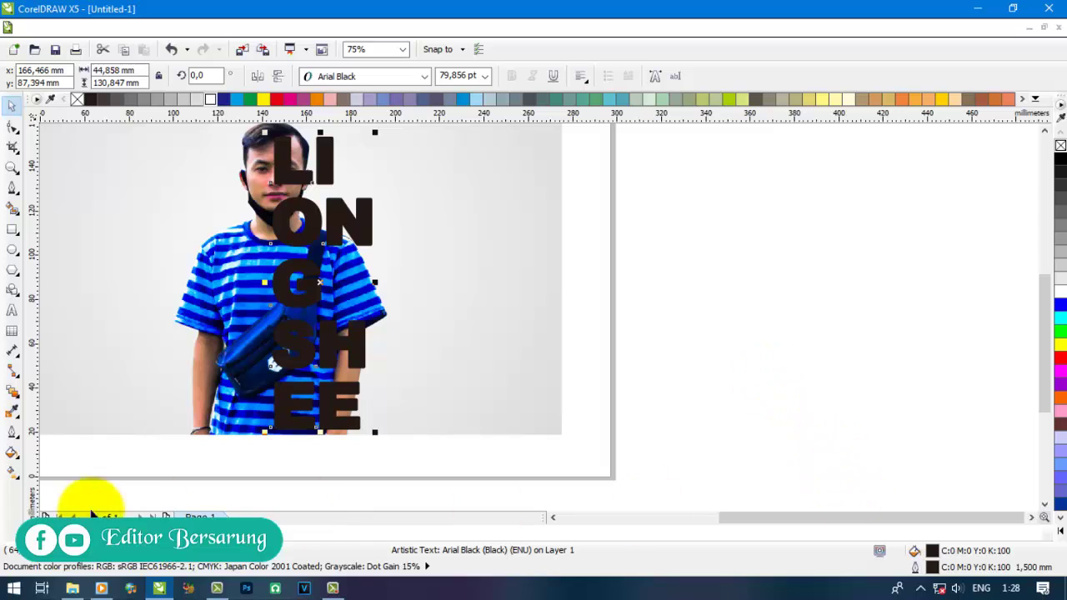
- Make the stacked text's outline white
{"action": "left_click_drag", "start_coordinate": [208, 98], "coordinate": [275, 158]}
{"action": "left_click", "coordinate": [695, 248]}
{"action": "scroll", "coordinate": [229, 299], "scroll_direction": "down", "scroll_amount": 1}
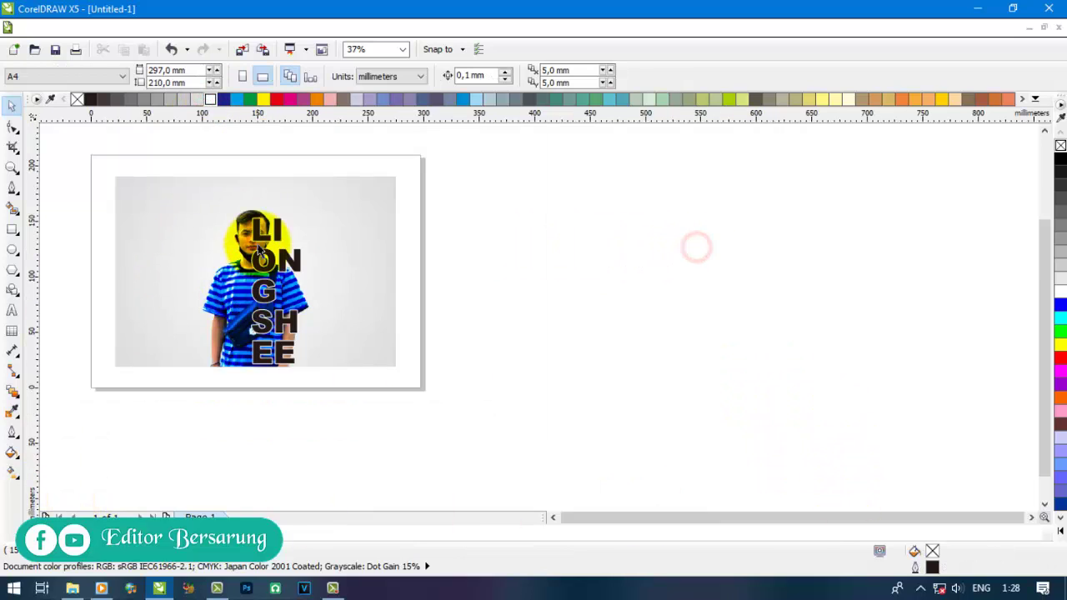
{"action": "scroll", "coordinate": [258, 251], "scroll_direction": "up", "scroll_amount": 2}
- Enlarge the stacked text to about 83 pt, then select the man's cut-out photo
{"action": "left_click", "coordinate": [261, 230]}
{"action": "scroll", "coordinate": [298, 375], "scroll_direction": "down", "scroll_amount": 1}
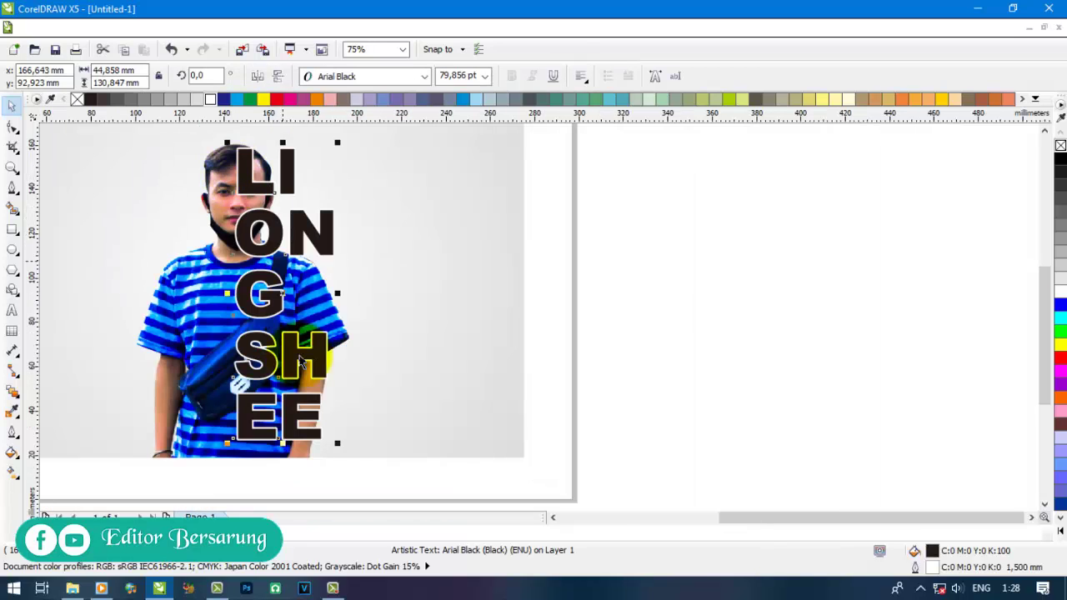
{"action": "left_click_drag", "start_coordinate": [339, 449], "coordinate": [347, 459]}
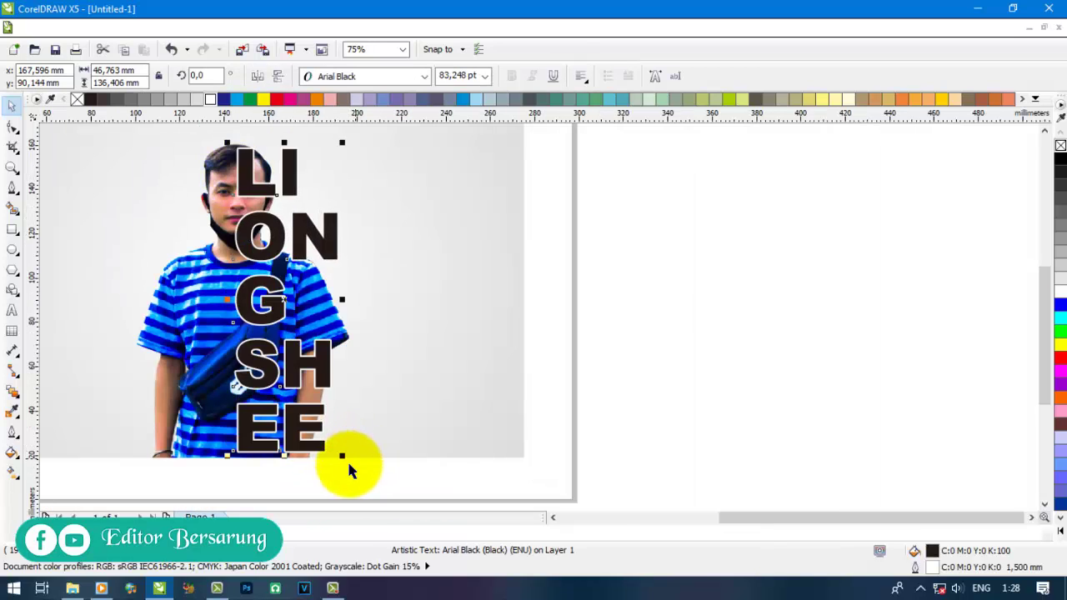
{"action": "scroll", "coordinate": [564, 433], "scroll_direction": "down", "scroll_amount": 1}
{"action": "left_click", "coordinate": [566, 434]}
{"action": "scroll", "coordinate": [286, 331], "scroll_direction": "up", "scroll_amount": 1}
{"action": "left_click", "coordinate": [275, 327]}
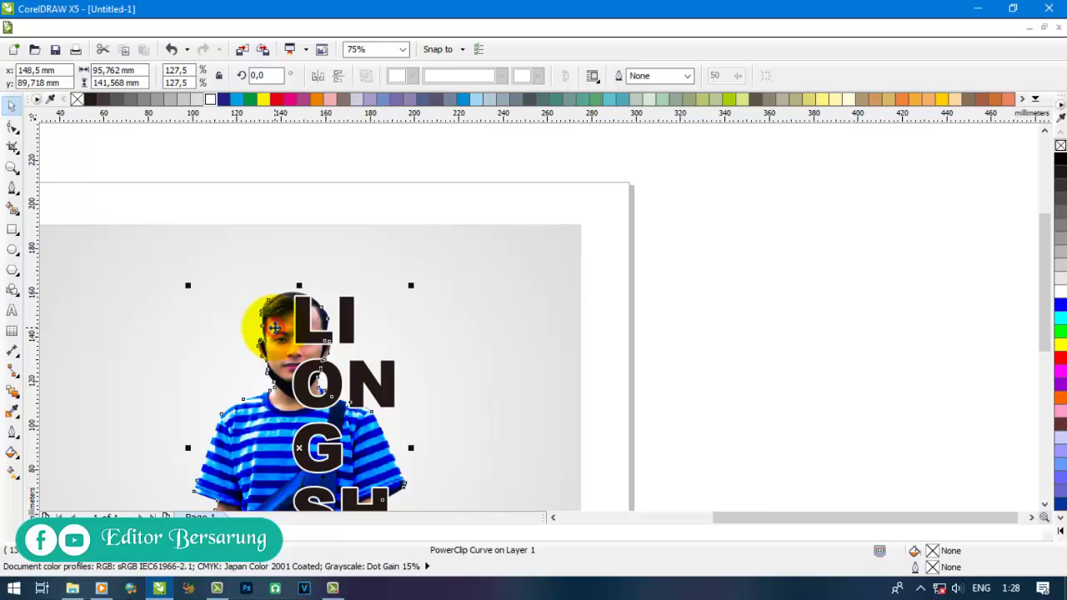
{"action": "right_click", "coordinate": [274, 327]}
- Copy and paste the man's photo, then send the copy to the back of the layer
{"action": "left_click", "coordinate": [329, 177]}
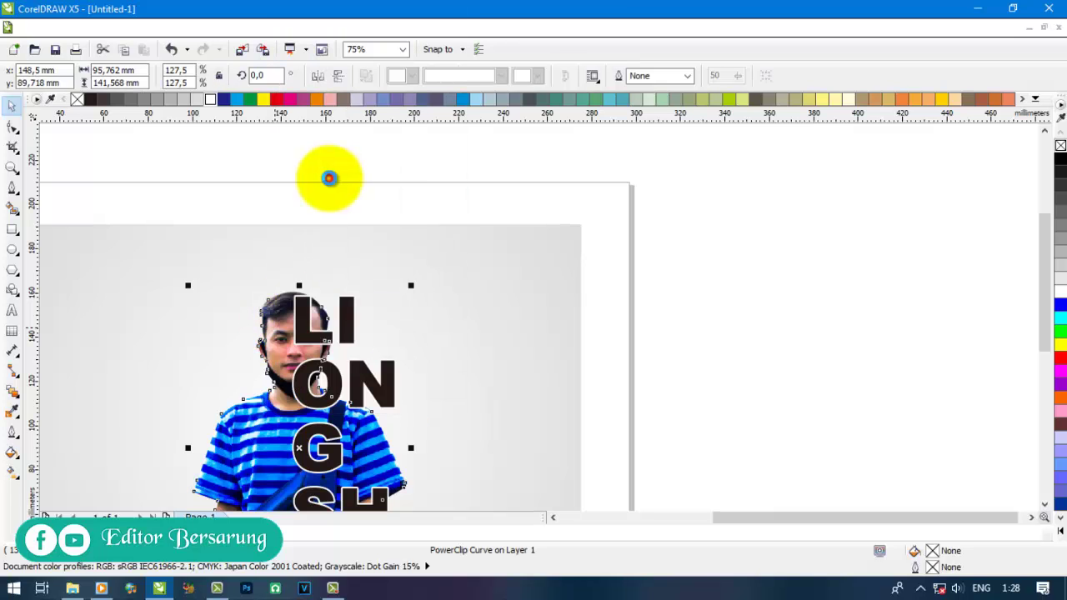
{"action": "right_click", "coordinate": [727, 246]}
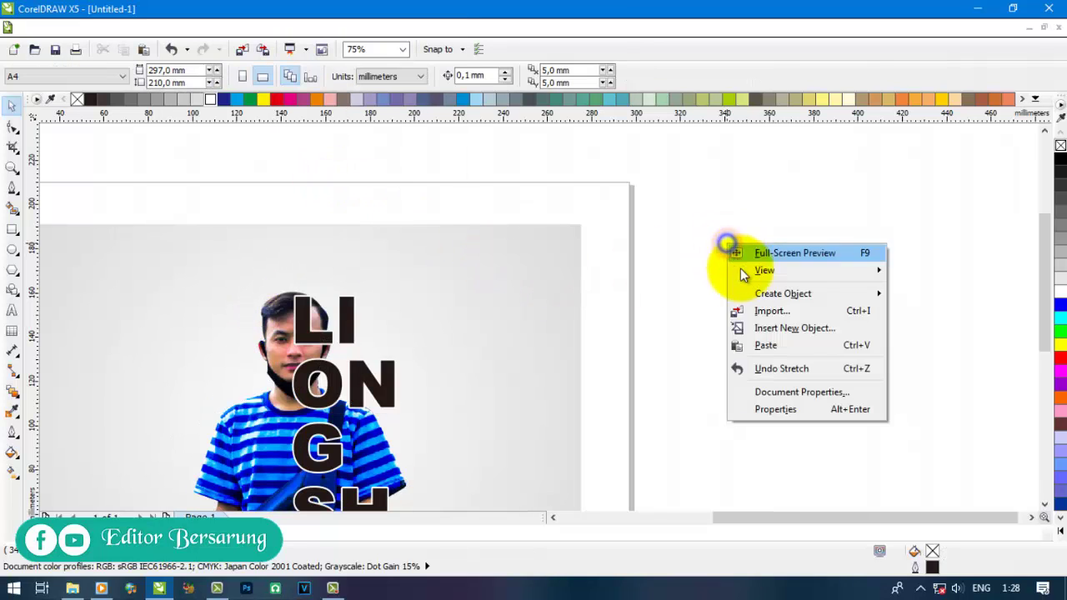
{"action": "left_click", "coordinate": [775, 349]}
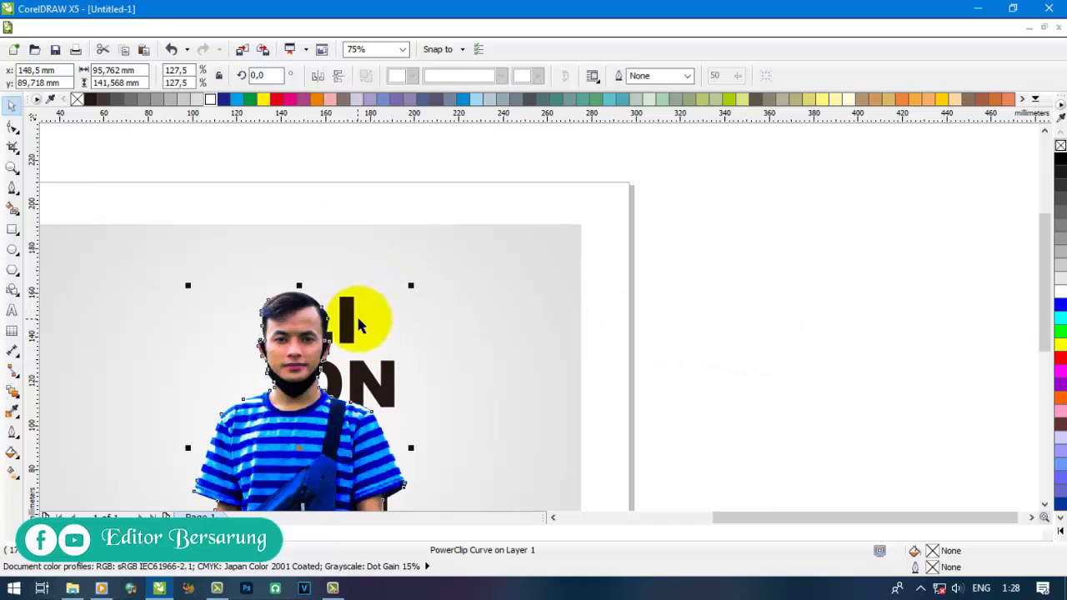
{"action": "right_click", "coordinate": [306, 337]}
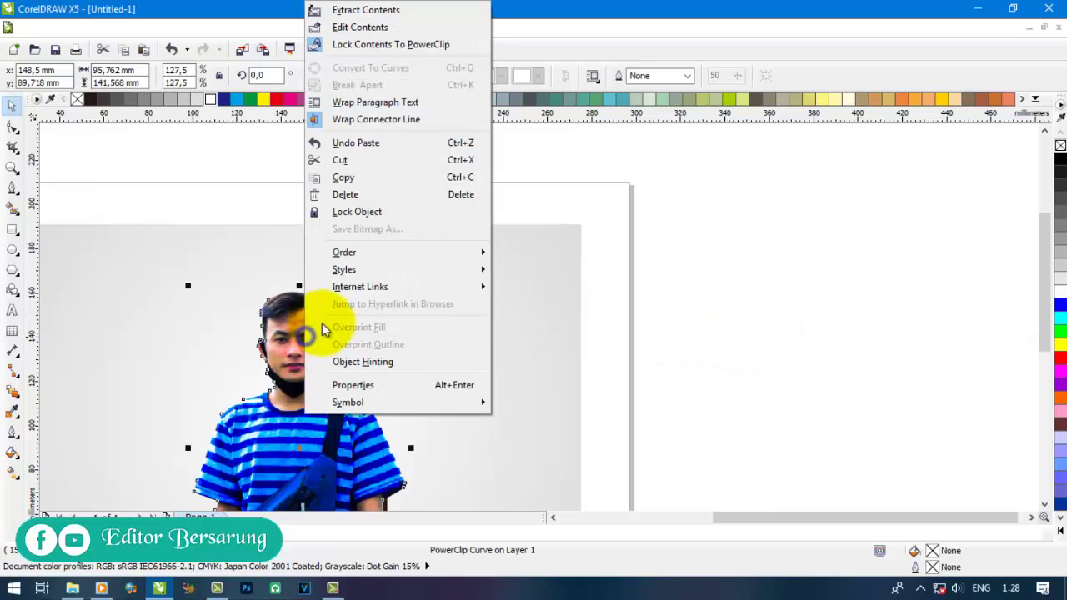
{"action": "mouse_move", "coordinate": [356, 254]}
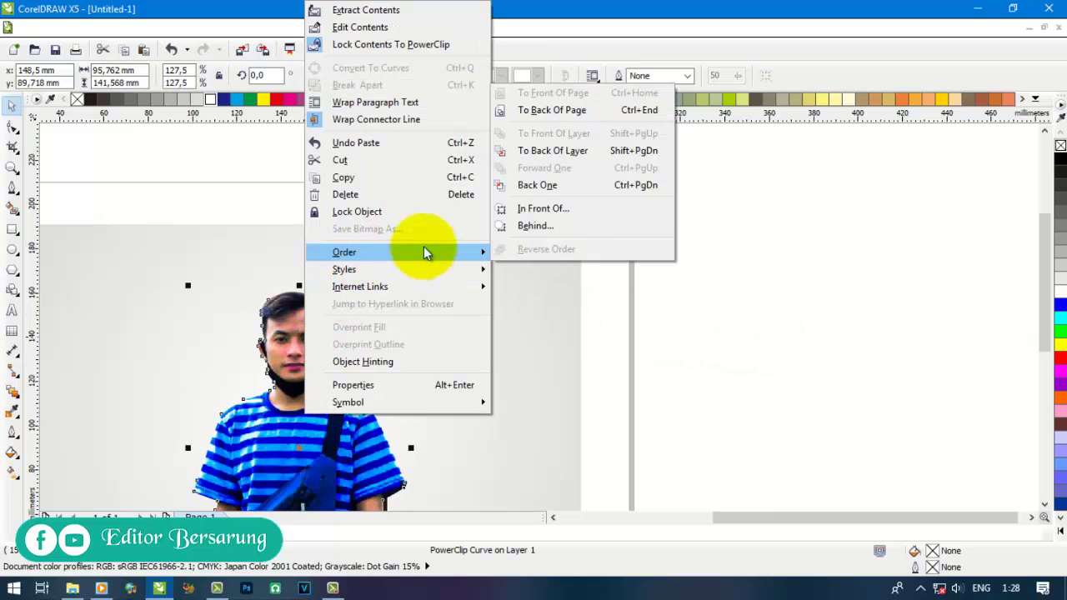
{"action": "left_click", "coordinate": [638, 150]}
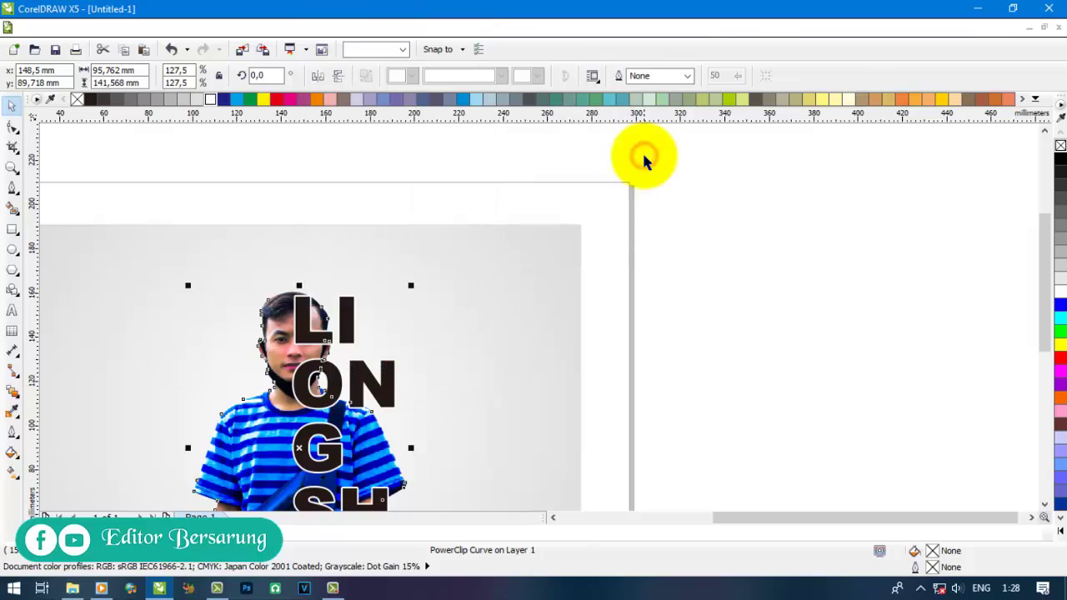
- PowerClip the photo copy inside the stacked text container
{"action": "left_click", "coordinate": [232, 31]}
{"action": "mouse_move", "coordinate": [293, 257]}
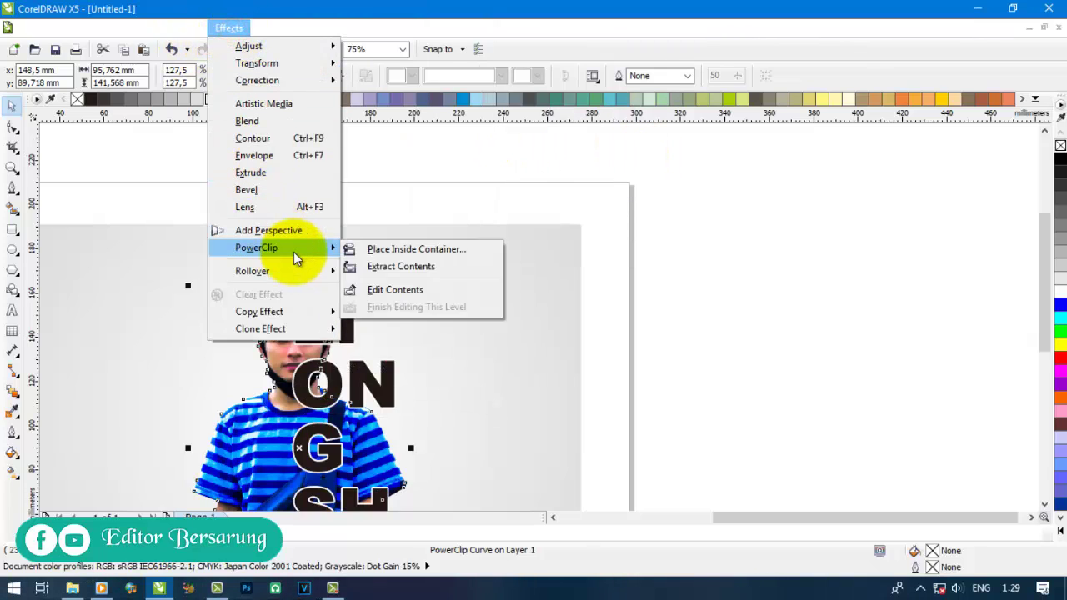
{"action": "left_click", "coordinate": [371, 249]}
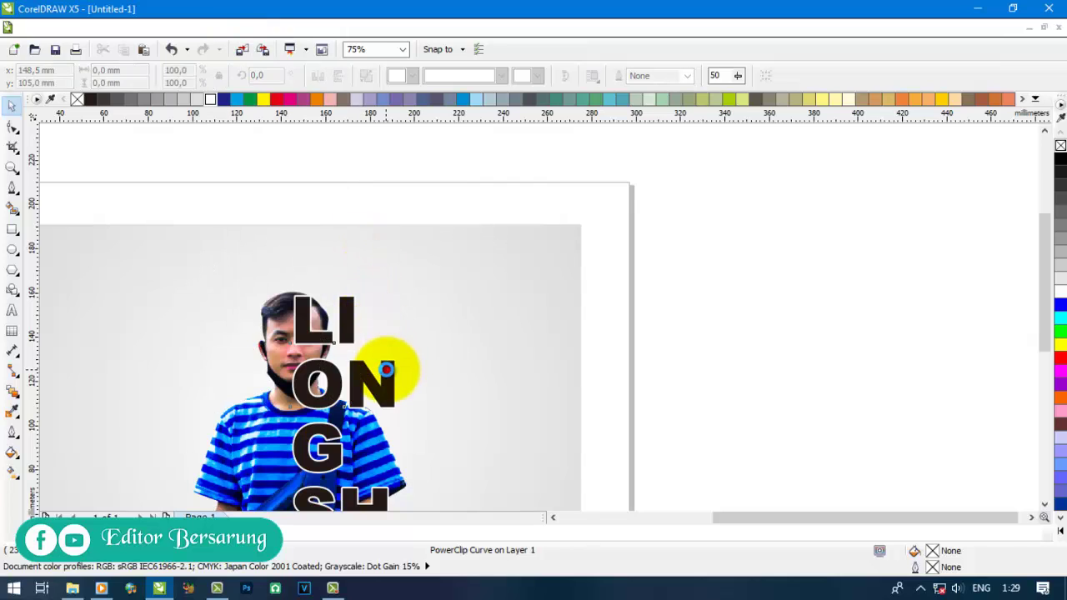
{"action": "left_click", "coordinate": [386, 369]}
{"action": "left_click", "coordinate": [778, 271]}
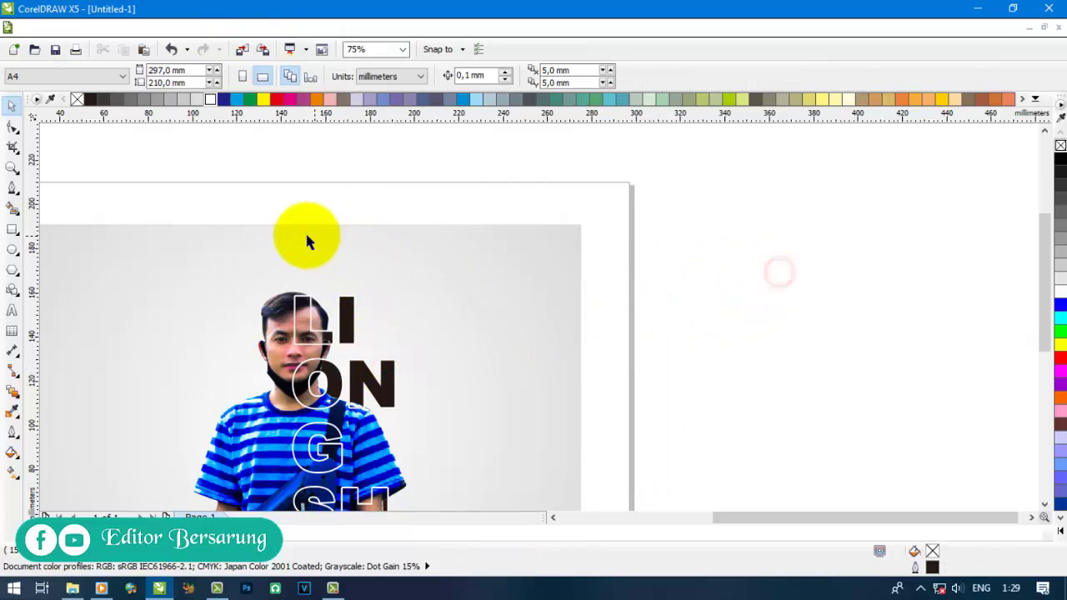
{"action": "scroll", "coordinate": [300, 238], "scroll_direction": "down", "scroll_amount": 1}
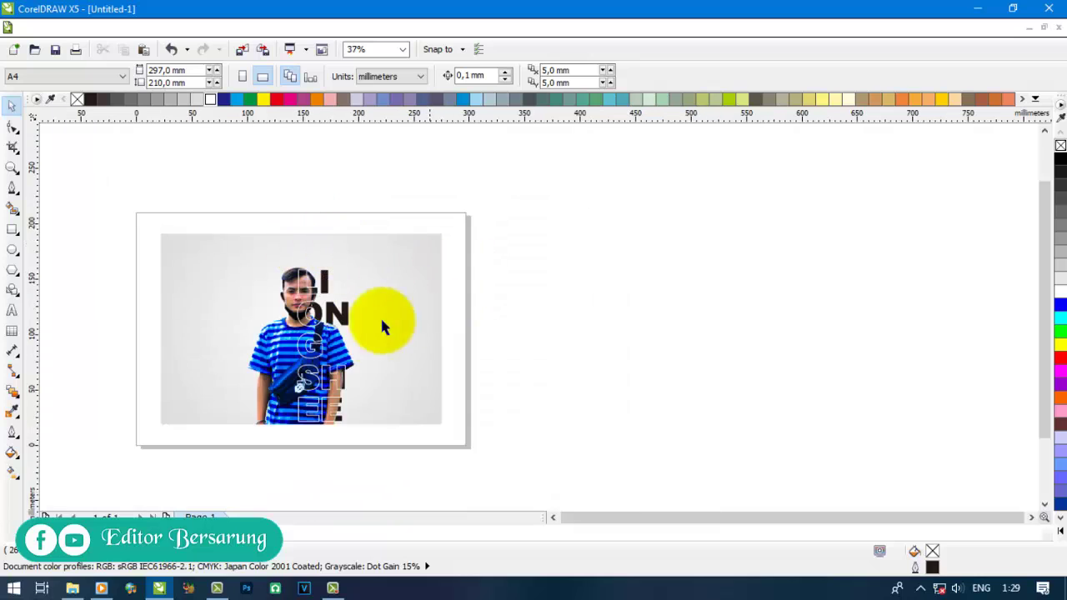
{"action": "scroll", "coordinate": [310, 406], "scroll_direction": "up", "scroll_amount": 1}
{"action": "scroll", "coordinate": [383, 375], "scroll_direction": "down", "scroll_amount": 1}
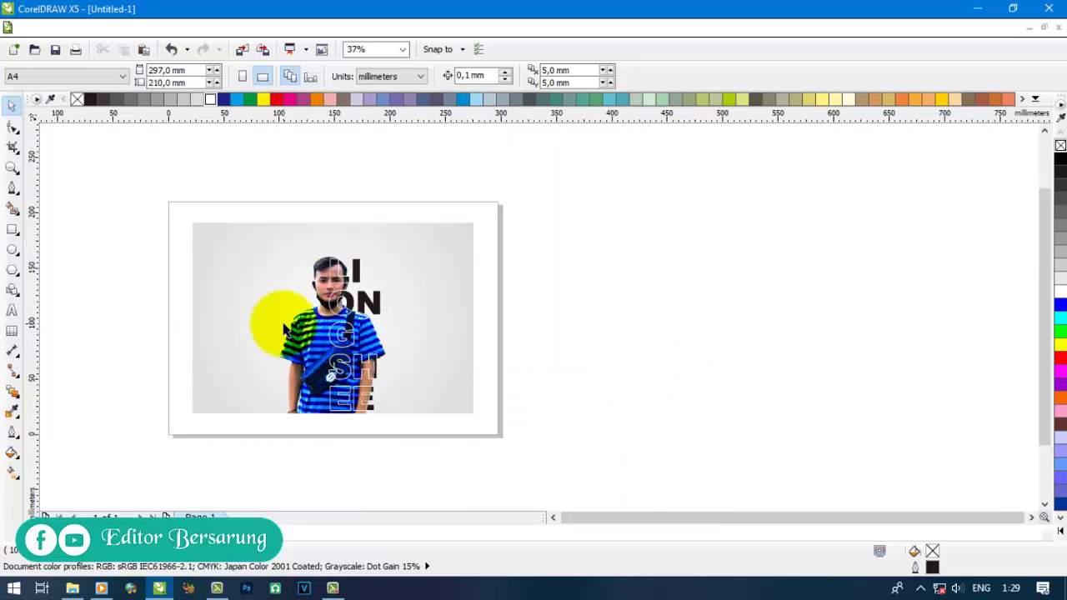
{"action": "scroll", "coordinate": [286, 329], "scroll_direction": "up", "scroll_amount": 1}
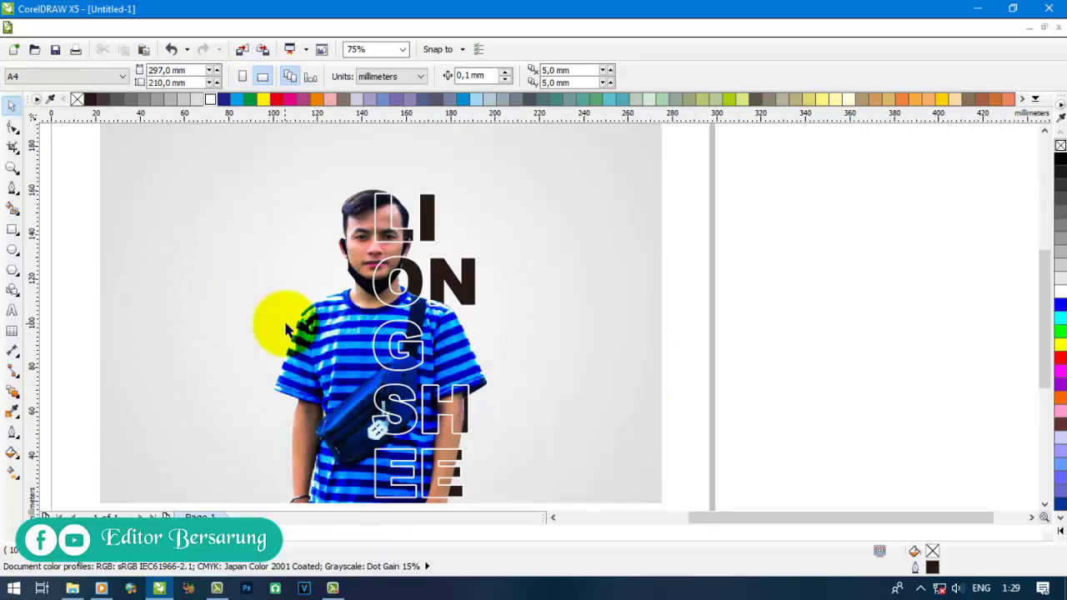
{"action": "left_click", "coordinate": [81, 236]}
{"action": "left_click", "coordinate": [432, 216]}
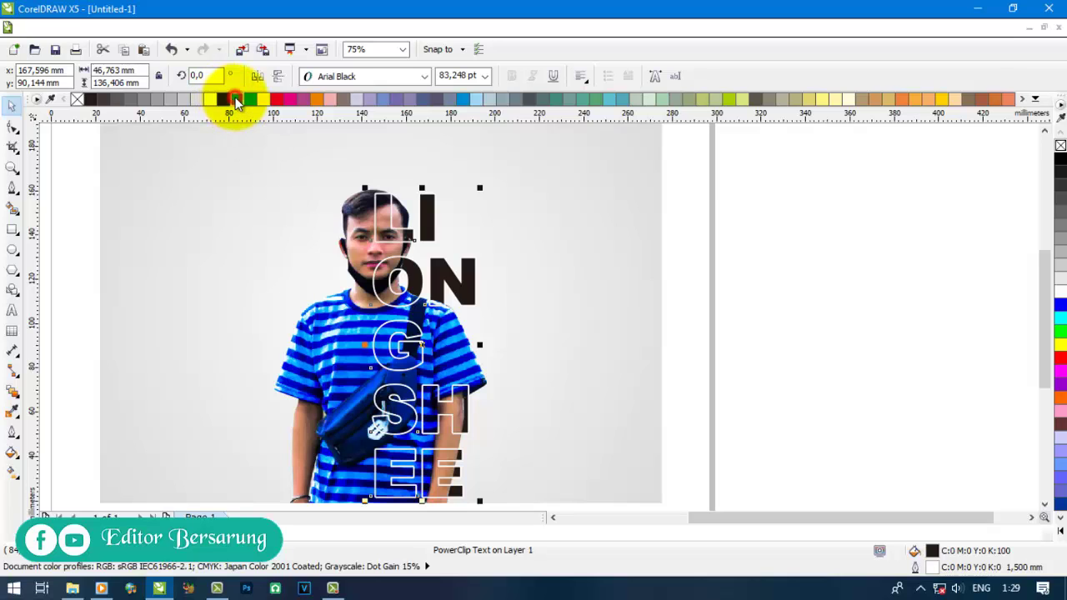
{"action": "left_click", "coordinate": [237, 101]}
{"action": "left_click", "coordinate": [850, 260]}
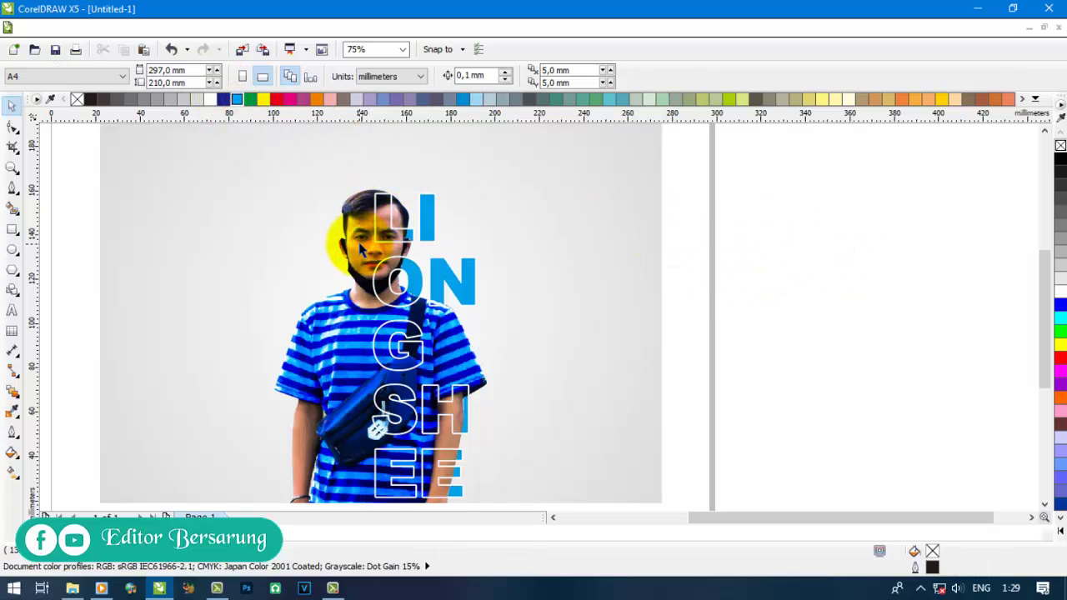
{"action": "scroll", "coordinate": [379, 196], "scroll_direction": "down", "scroll_amount": 3}
{"action": "left_click", "coordinate": [664, 226]}
{"action": "scroll", "coordinate": [308, 295], "scroll_direction": "up", "scroll_amount": 3}
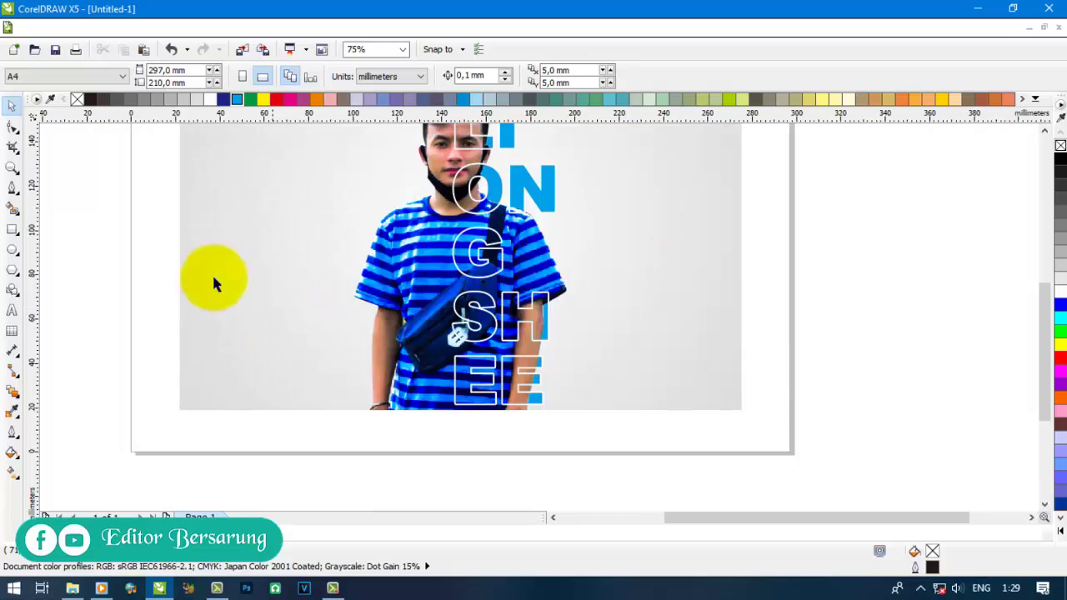
{"action": "left_click", "coordinate": [12, 249]}
- Draw a circle left of the man's head and a diagonal straight line beside it
{"action": "left_click_drag", "start_coordinate": [237, 187], "coordinate": [329, 283]}
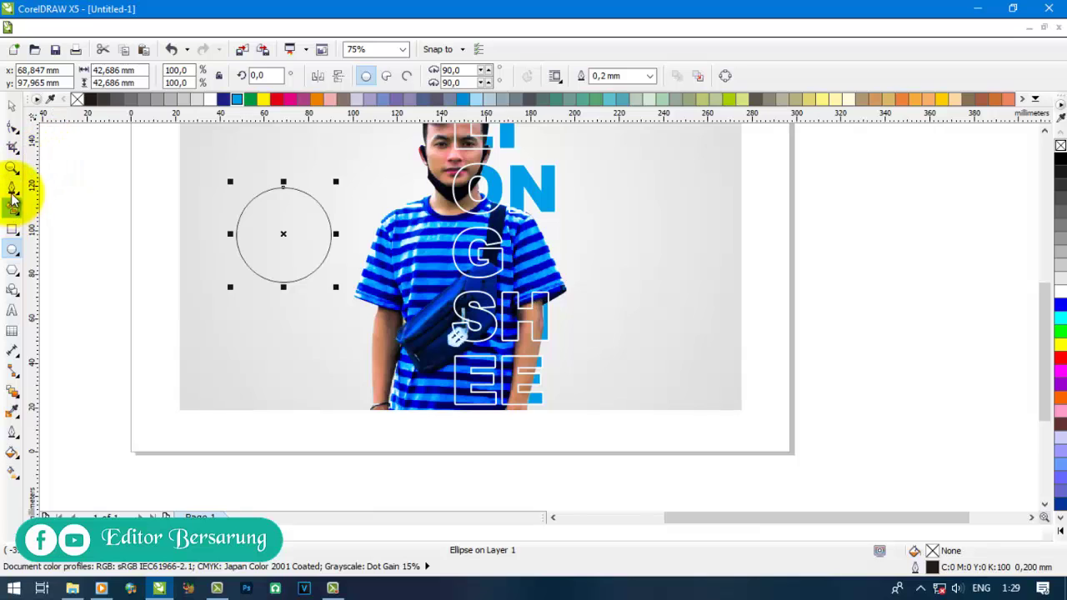
{"action": "left_click", "coordinate": [13, 188]}
{"action": "left_click", "coordinate": [197, 229]}
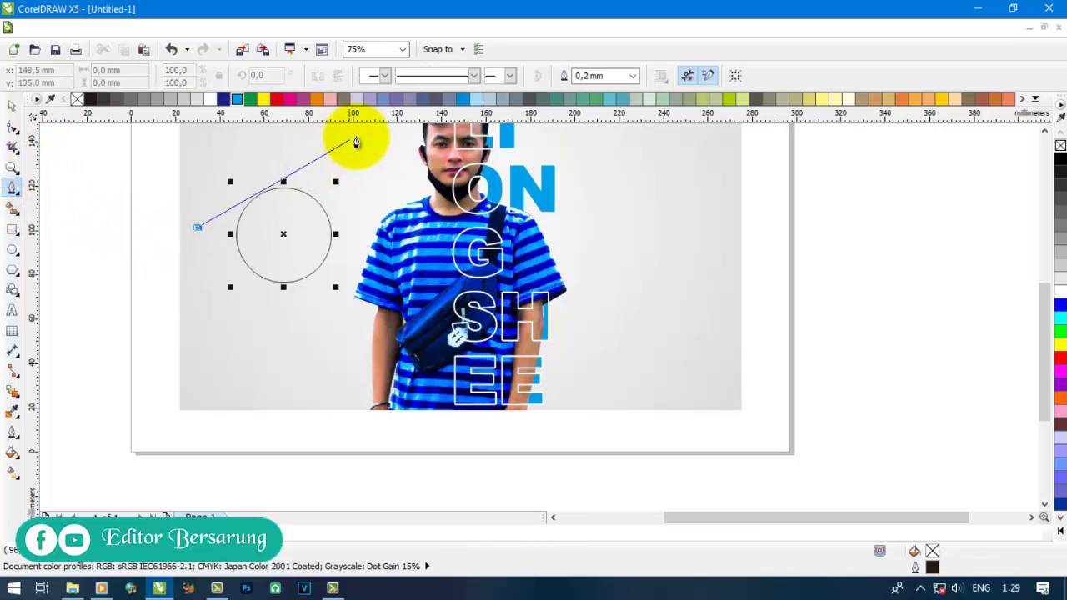
{"action": "left_click", "coordinate": [364, 135]}
- Give the line a cyan 0.5 mm outline and position it across the circle's top
{"action": "left_click", "coordinate": [12, 105]}
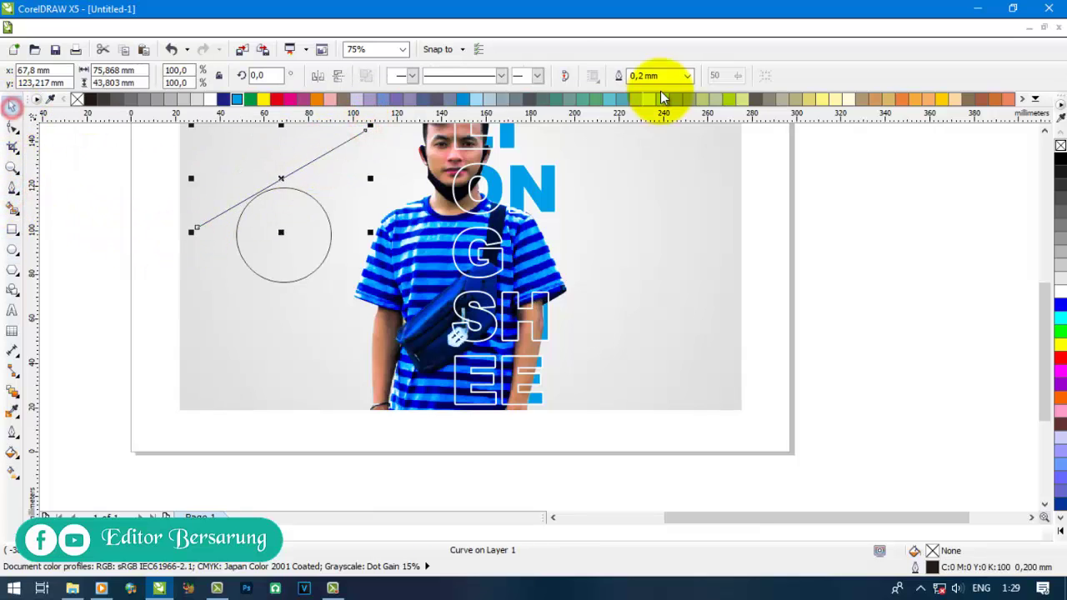
{"action": "left_click_drag", "start_coordinate": [239, 106], "coordinate": [302, 172]}
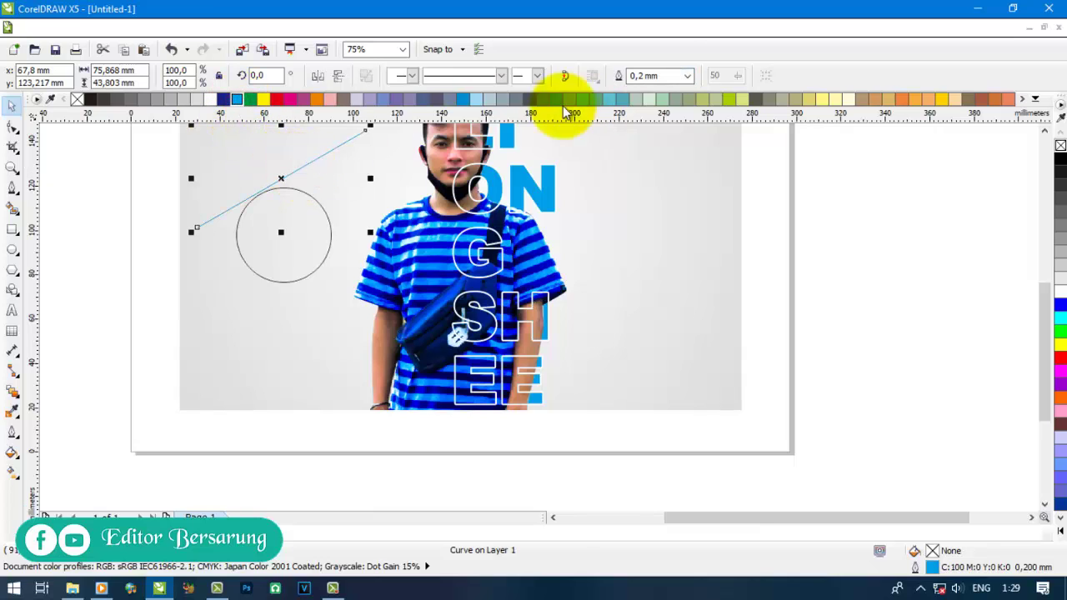
{"action": "left_click", "coordinate": [687, 76]}
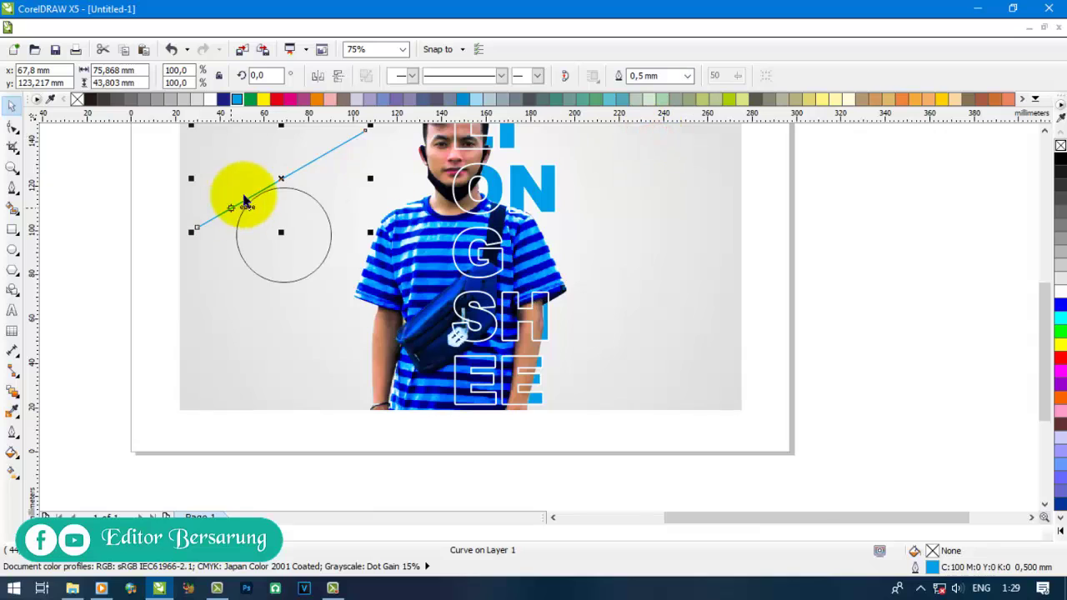
{"action": "scroll", "coordinate": [245, 200], "scroll_direction": "up", "scroll_amount": 2}
{"action": "left_click_drag", "start_coordinate": [314, 169], "coordinate": [267, 183]}
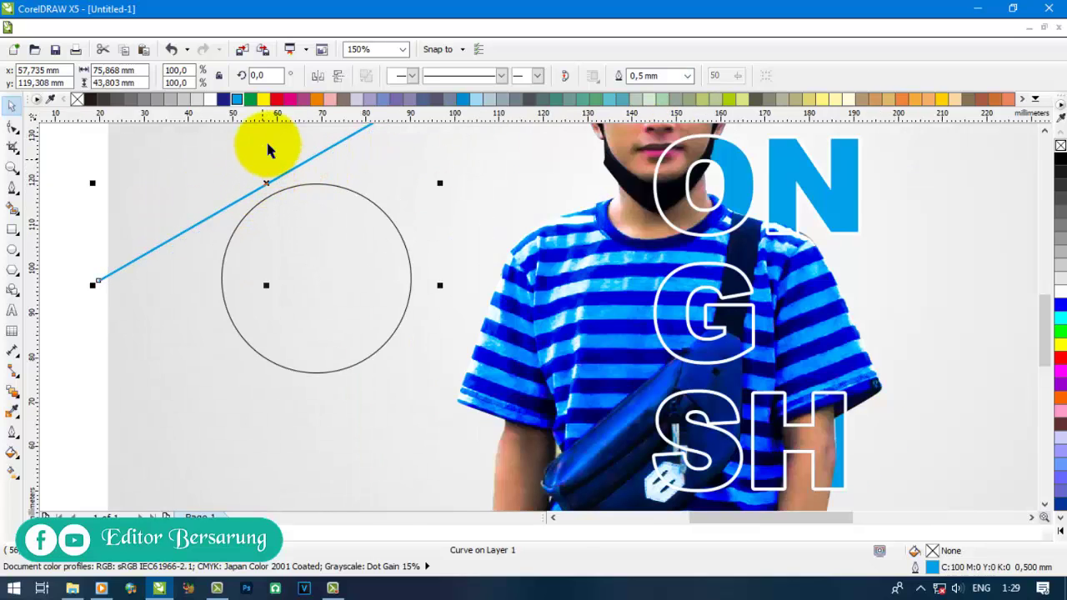
- PowerClip the line inside the circle and enter the container's contents for editing
{"action": "left_click", "coordinate": [236, 29]}
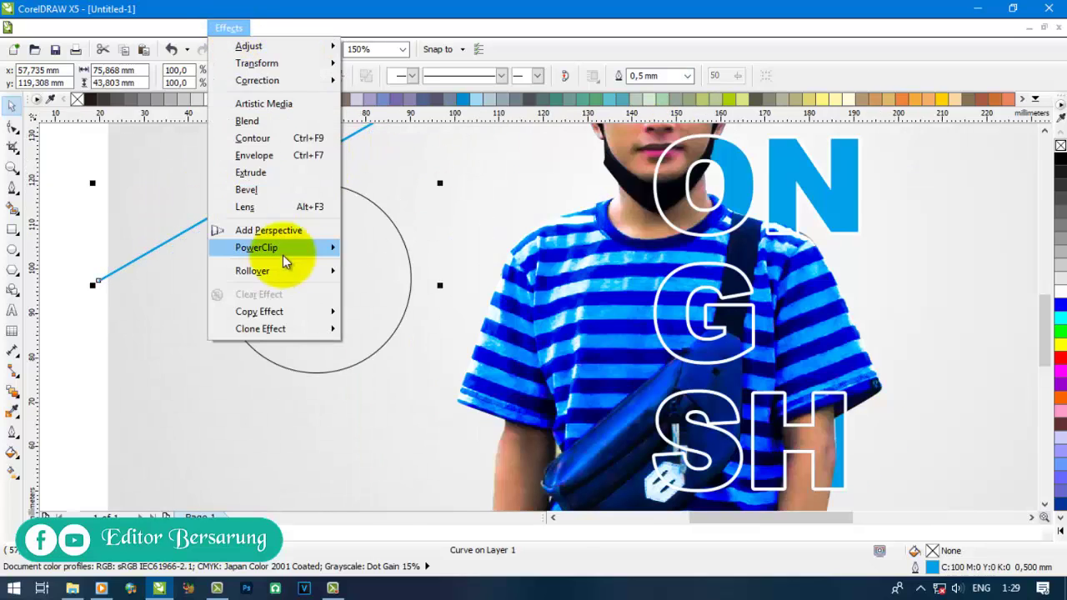
{"action": "mouse_move", "coordinate": [315, 250]}
{"action": "left_click", "coordinate": [393, 247]}
{"action": "left_click", "coordinate": [346, 274]}
{"action": "left_click", "coordinate": [346, 273], "text": "ctrl"}
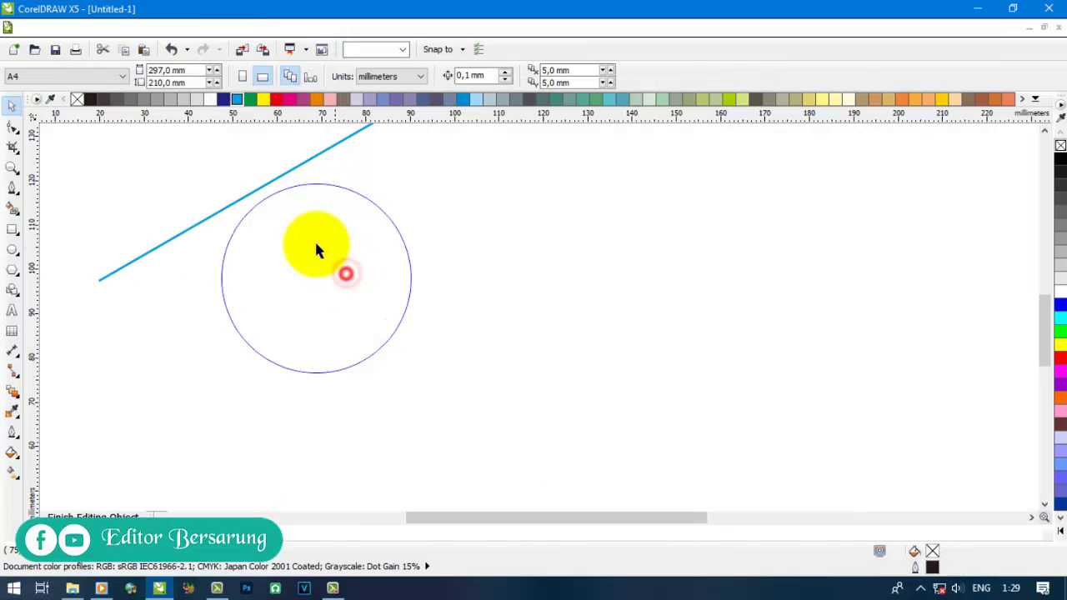
- Duplicate the line repeatedly with Ctrl+D to hatch the circle, then finish editing
{"action": "mouse_move", "coordinate": [273, 188]}
{"action": "left_mouse_down"}
{"action": "mouse_move", "coordinate": [262, 174]}
{"action": "mouse_move", "coordinate": [274, 187]}
{"action": "left_mouse_up"}
{"action": "scroll", "coordinate": [268, 185], "scroll_direction": "up", "scroll_amount": 2}
{"action": "key", "text": "ctrl+d"}
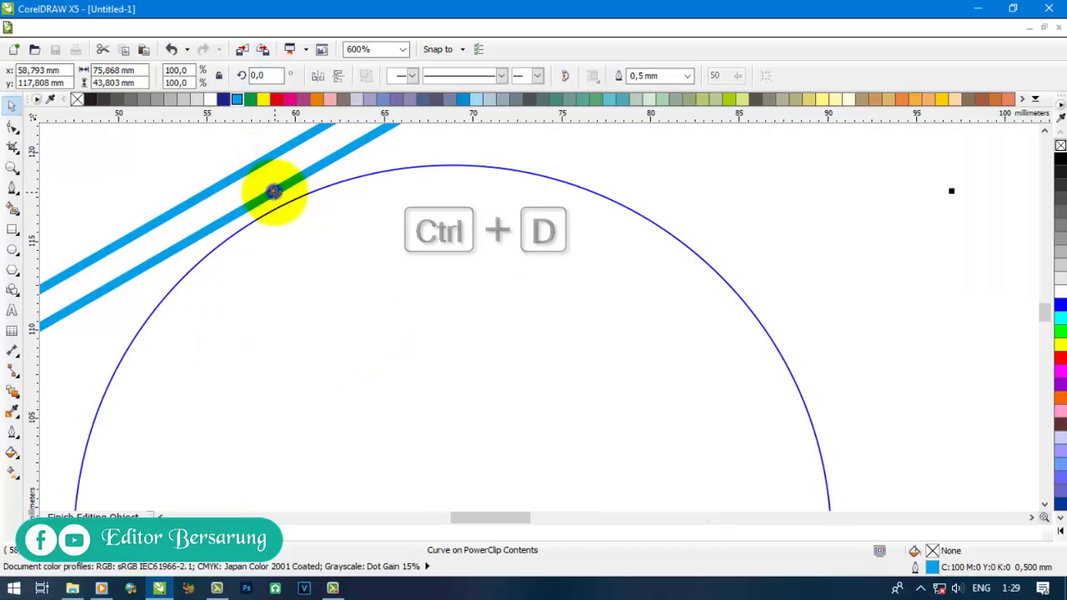
{"action": "scroll", "coordinate": [277, 200], "scroll_direction": "down", "scroll_amount": 4}
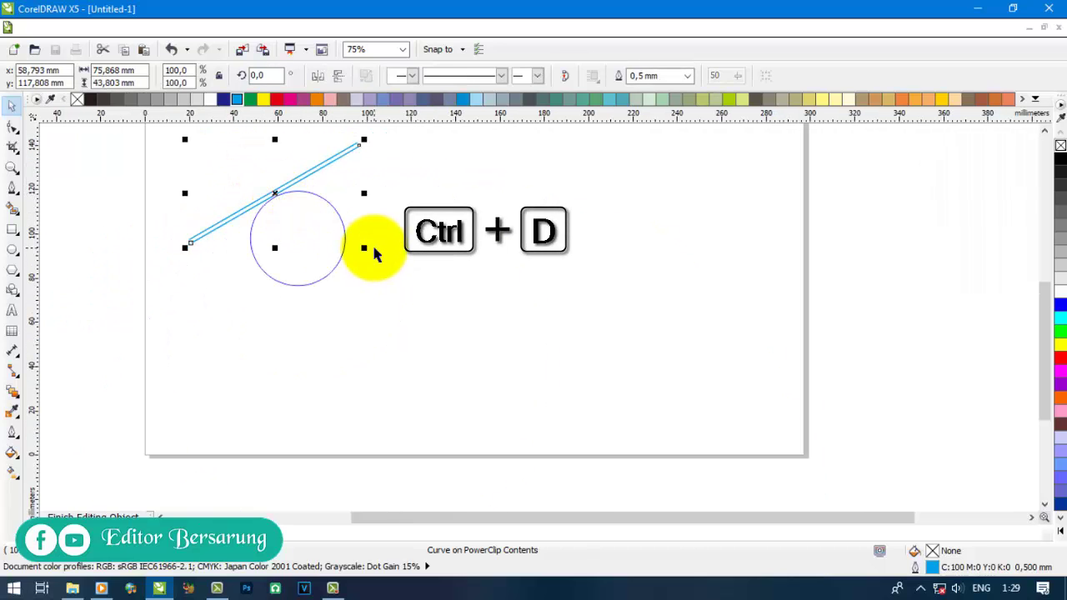
{"action": "key", "text": "ctrl+d"}
{"action": "key", "text": "ctrl+d"}
{"action": "key", "text": "ctrl+d"}
{"action": "key", "text": "ctrl+d"}
{"action": "key", "text": "ctrl+d"}
{"action": "key", "text": "ctrl+d"}
{"action": "key", "text": "ctrl+d"}
{"action": "key", "text": "ctrl+d"}
{"action": "key", "text": "ctrl+d"}
{"action": "key", "text": "ctrl+d"}
{"action": "key", "text": "ctrl+d"}
{"action": "key", "text": "ctrl+d"}
{"action": "key", "text": "ctrl+d"}
{"action": "key", "text": "ctrl+d"}
{"action": "key", "text": "ctrl+d"}
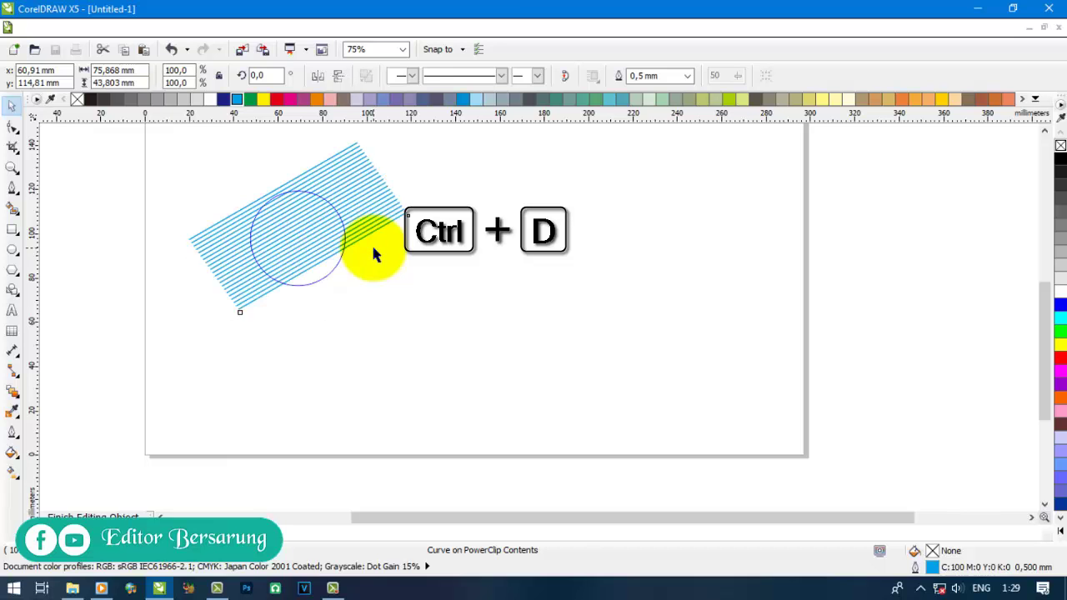
{"action": "left_click", "coordinate": [519, 295]}
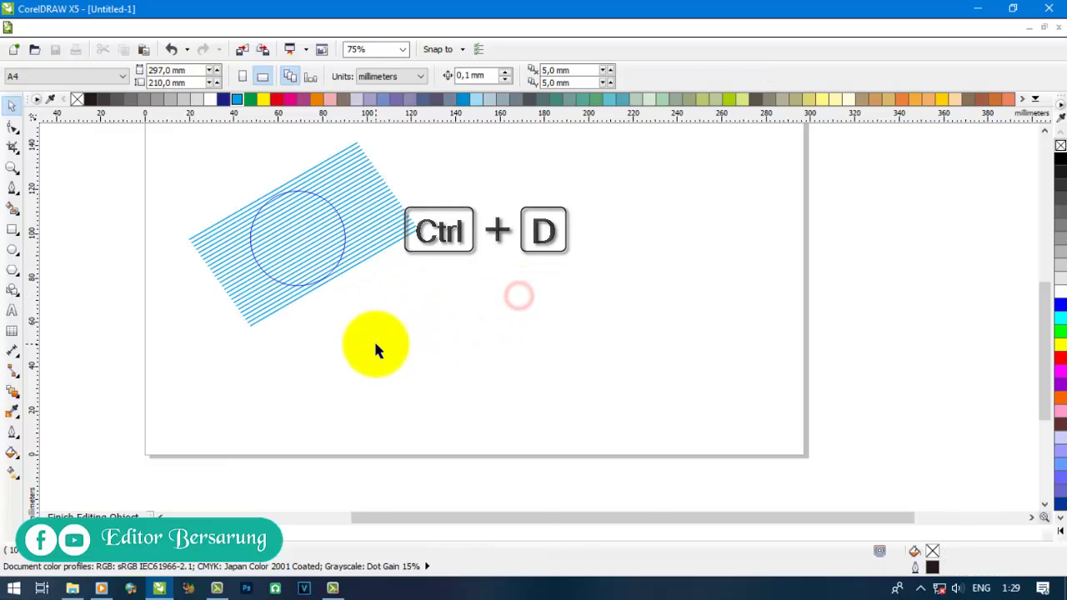
{"action": "left_click", "coordinate": [375, 344], "text": "ctrl"}
- Remove the hatched circle's outline, shrink it to about 78.3%, and send it backward
{"action": "right_click", "coordinate": [80, 99]}
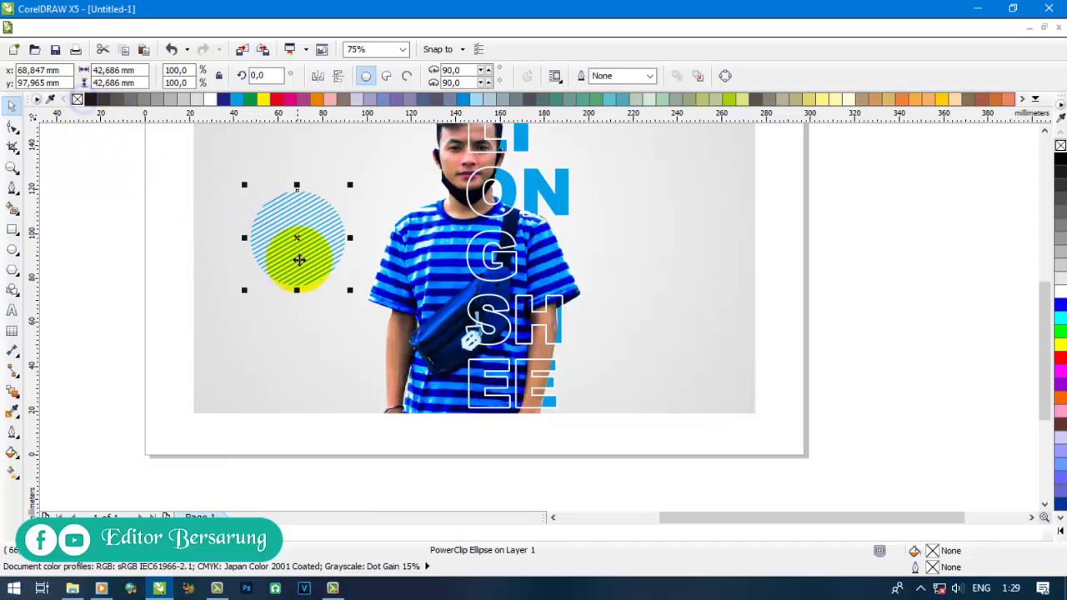
{"action": "left_click_drag", "start_coordinate": [297, 237], "coordinate": [361, 273]}
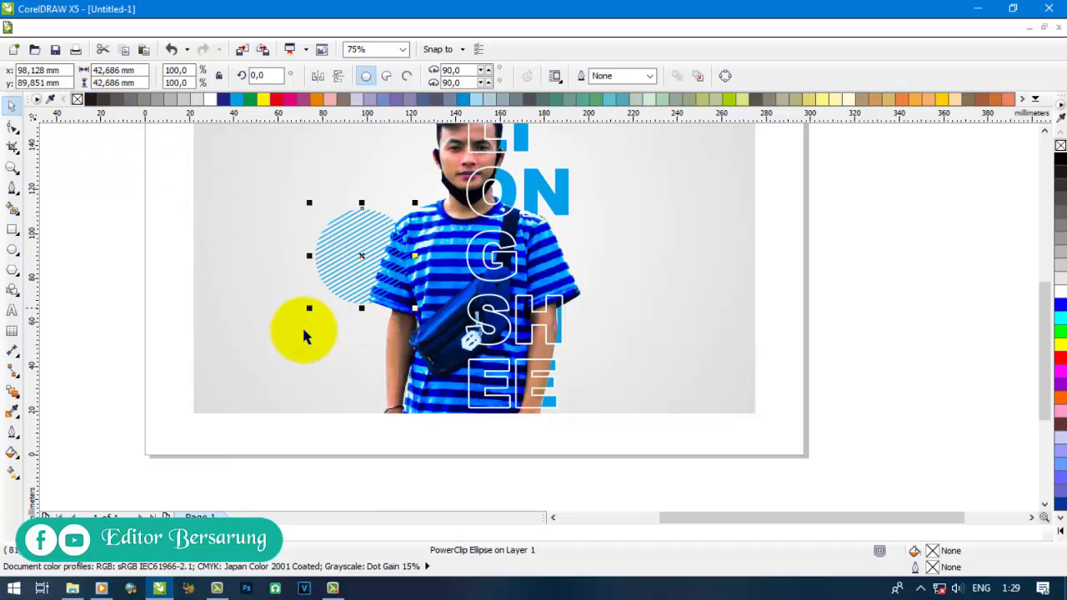
{"action": "mouse_move", "coordinate": [308, 308]}
{"action": "left_mouse_down"}
{"action": "mouse_move", "coordinate": [331, 285]}
{"action": "mouse_move", "coordinate": [360, 345]}
{"action": "left_mouse_up"}
{"action": "key", "text": "ctrl+Page_Down"}
{"action": "key", "text": "ctrl+Page_Down"}
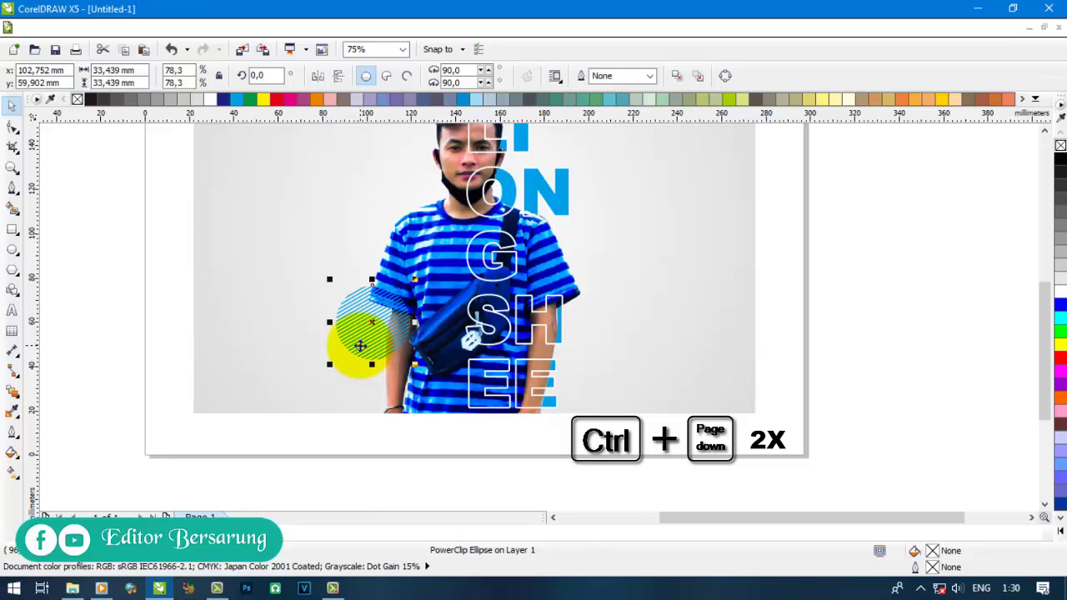
- Settle the hatched circle lower, tucked behind the man's left arm
{"action": "left_click_drag", "start_coordinate": [360, 342], "coordinate": [527, 351]}
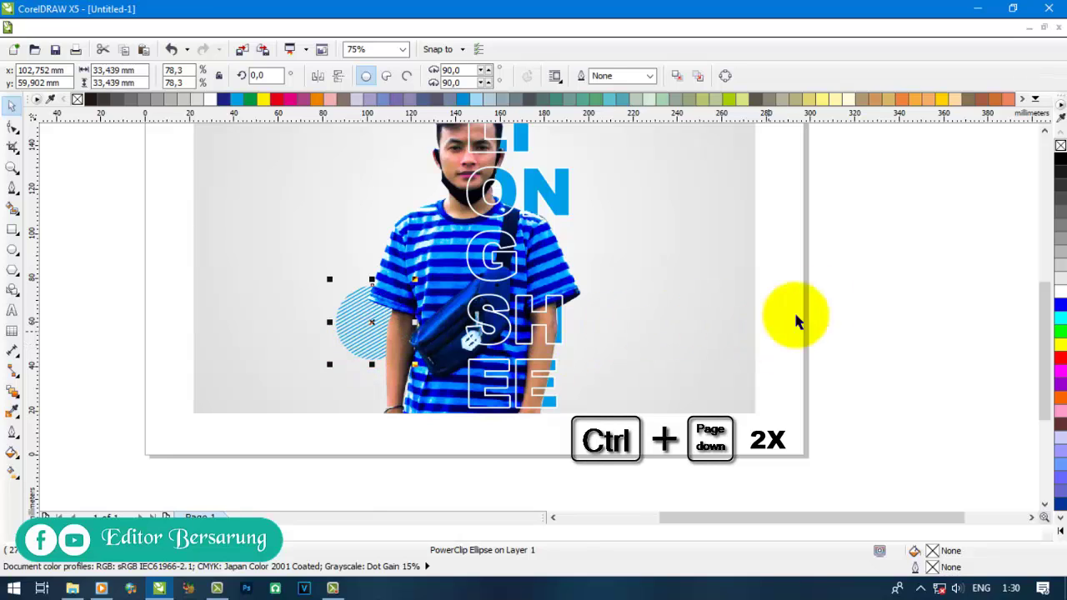
{"action": "left_click", "coordinate": [1017, 286]}
{"action": "scroll", "coordinate": [455, 376], "scroll_direction": "down", "scroll_amount": 1}
{"action": "left_click", "coordinate": [750, 321]}
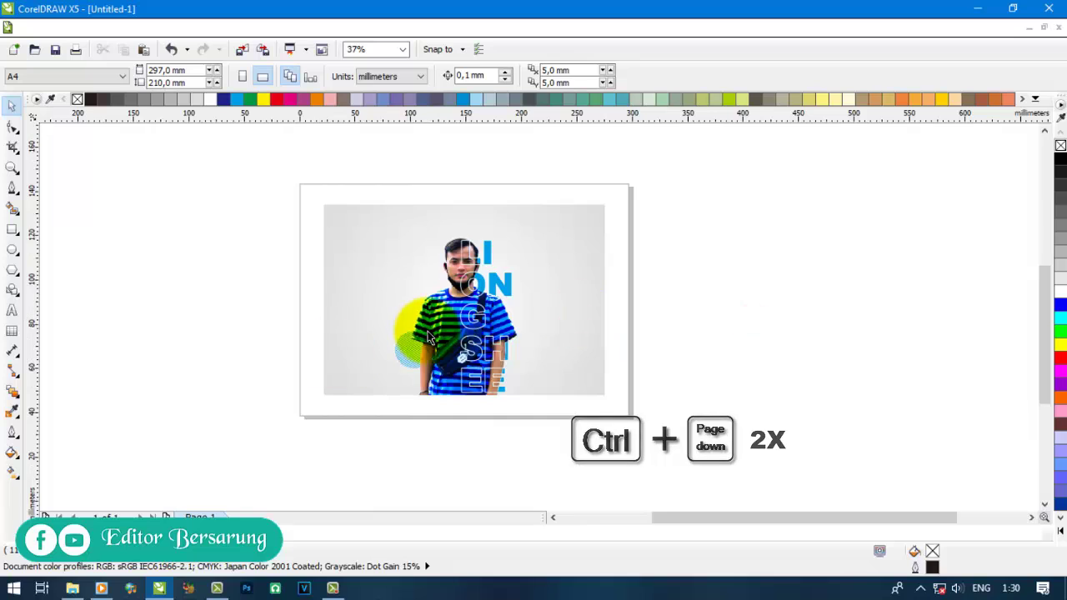
{"action": "scroll", "coordinate": [430, 333], "scroll_direction": "up", "scroll_amount": 1}
{"action": "scroll", "coordinate": [307, 294], "scroll_direction": "down", "scroll_amount": 1}
{"action": "left_click", "coordinate": [705, 324]}
{"action": "scroll", "coordinate": [386, 221], "scroll_direction": "up", "scroll_amount": 1}
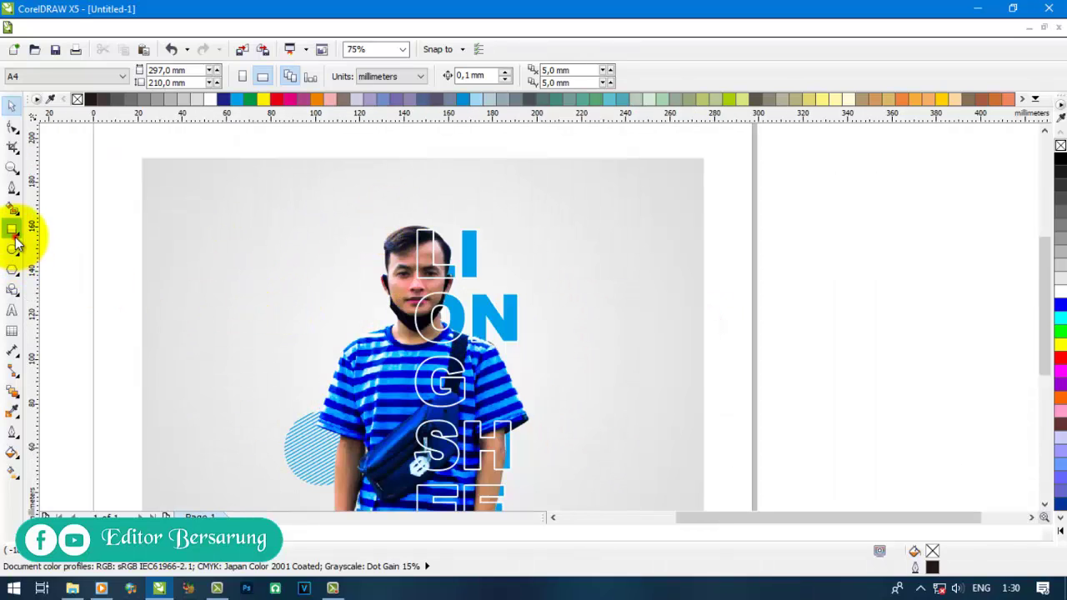
- Draw a tall thin rectangle and fully round its corners
{"action": "left_click", "coordinate": [13, 230]}
{"action": "left_click_drag", "start_coordinate": [194, 204], "coordinate": [204, 354]}
{"action": "left_click", "coordinate": [15, 126]}
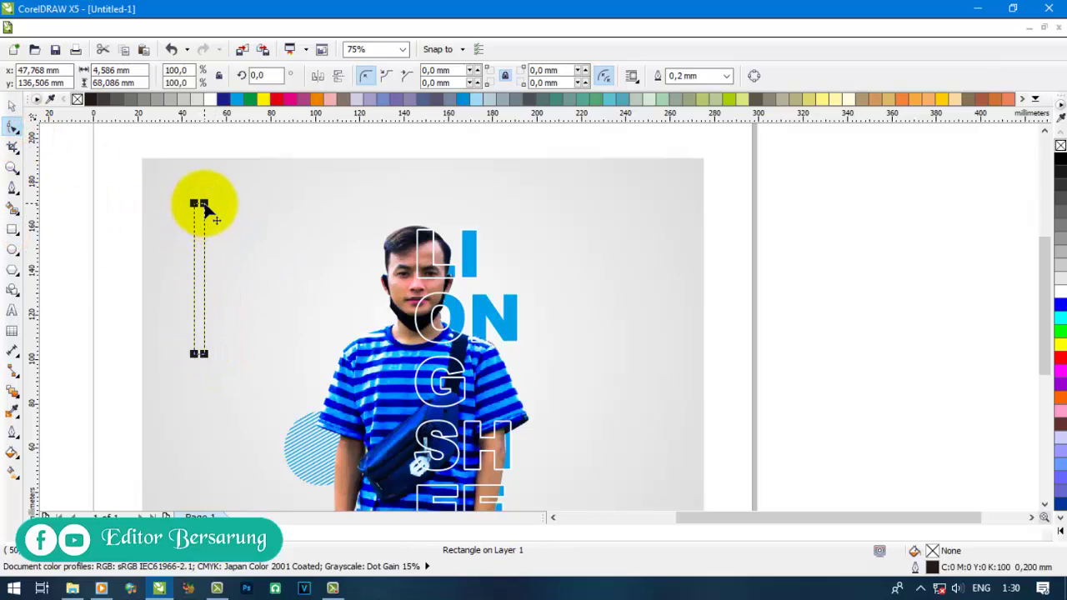
{"action": "left_click_drag", "start_coordinate": [206, 213], "coordinate": [203, 252]}
- Fill the bar with cyan, remove its outline, and move it toward the hatched circle
{"action": "left_click", "coordinate": [12, 105]}
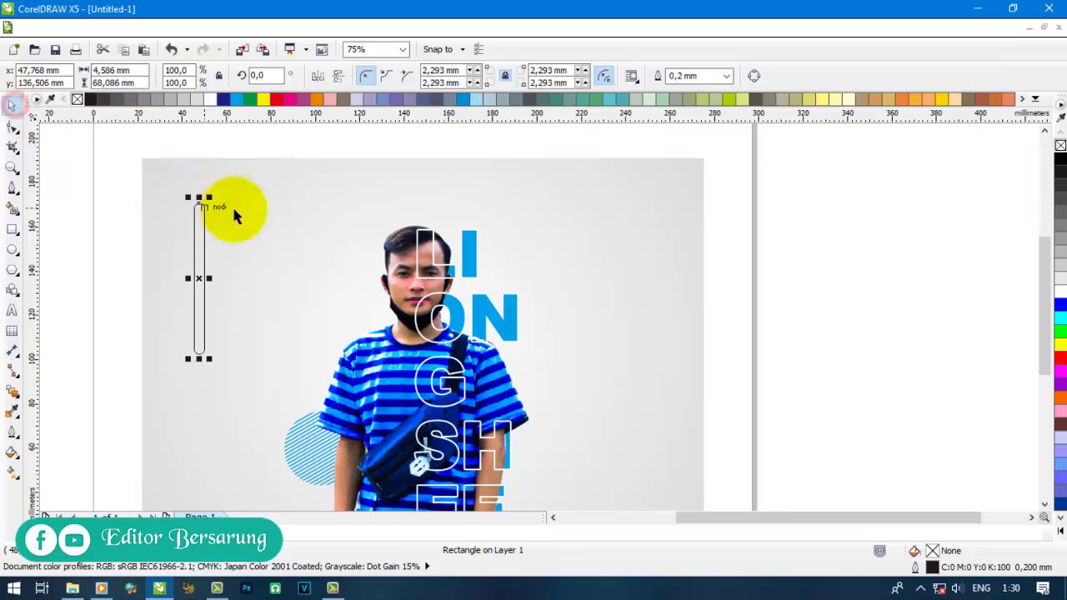
{"action": "left_click", "coordinate": [236, 99]}
{"action": "right_click", "coordinate": [77, 99]}
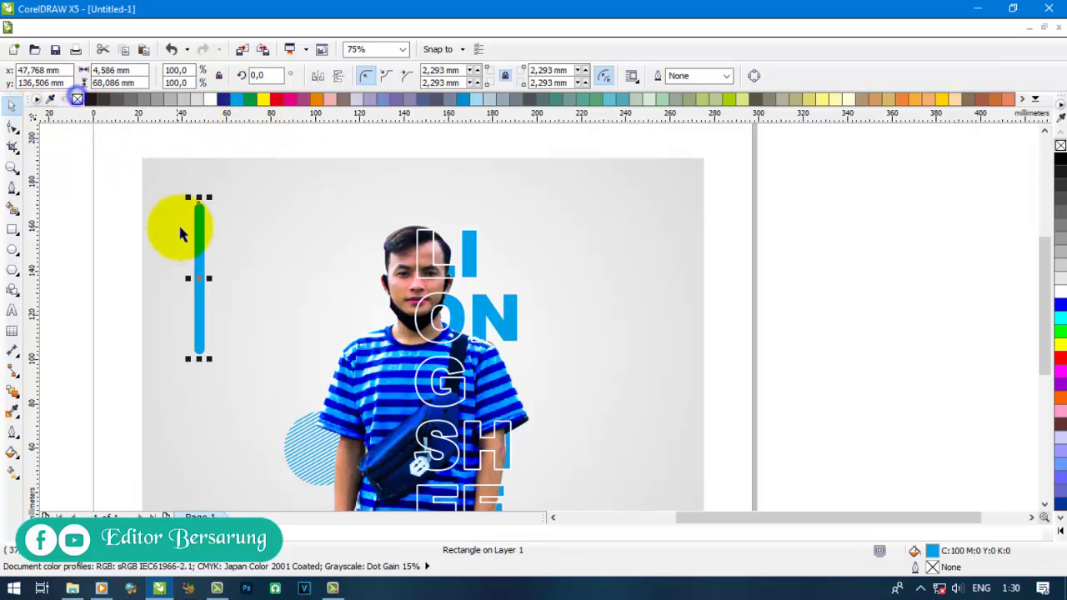
{"action": "left_click_drag", "start_coordinate": [204, 246], "coordinate": [259, 323]}
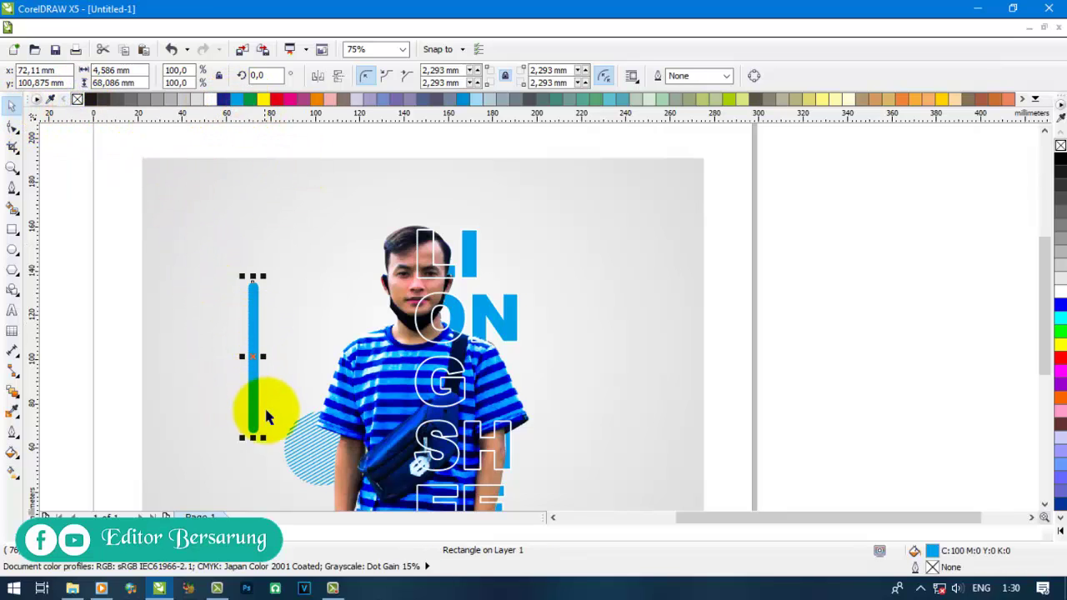
- Rotate the cyan bar to 300° beside the man's shoulder and view the whole page
{"action": "left_click", "coordinate": [255, 400]}
{"action": "left_click_drag", "start_coordinate": [265, 273], "coordinate": [298, 321]}
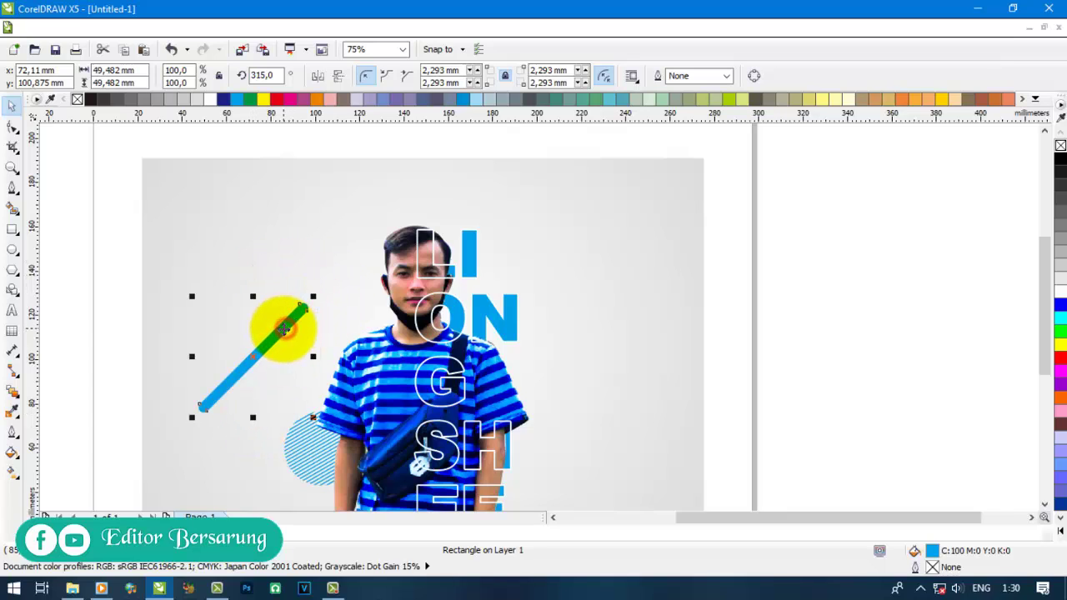
{"action": "left_click", "coordinate": [300, 313]}
{"action": "left_click_drag", "start_coordinate": [313, 299], "coordinate": [526, 372]}
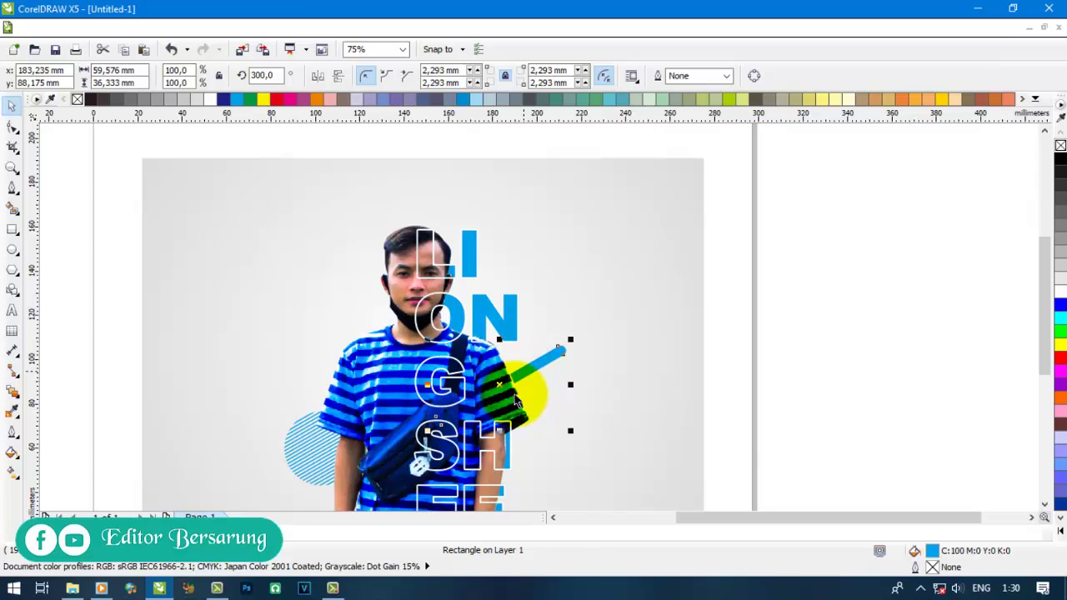
{"action": "left_click", "coordinate": [834, 353]}
{"action": "key", "text": "F3"}
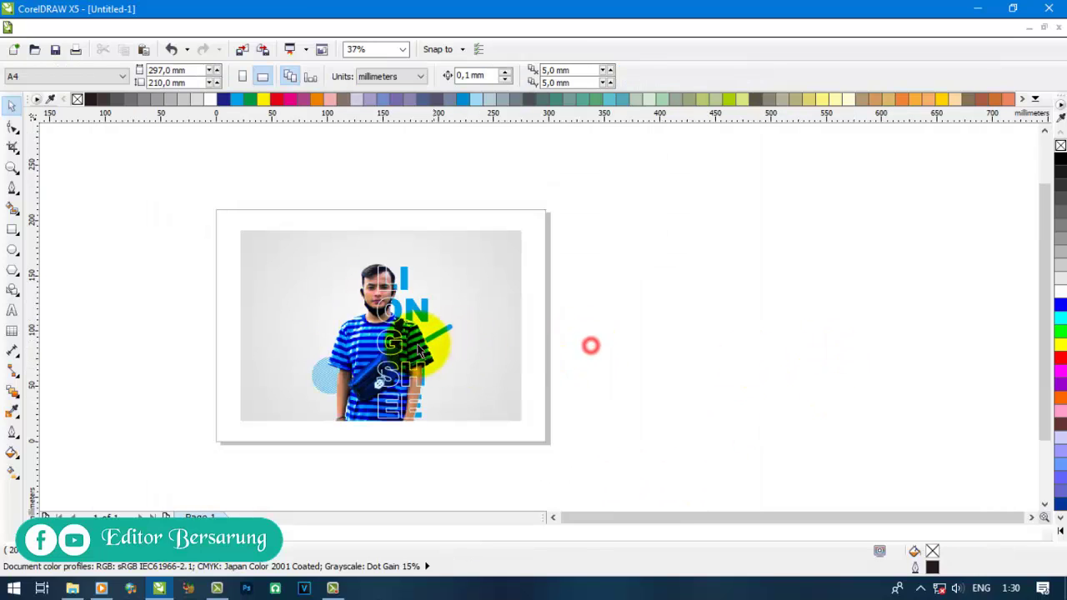
{"action": "scroll", "coordinate": [314, 426], "scroll_direction": "up", "scroll_amount": 1}
{"action": "scroll", "coordinate": [302, 423], "scroll_direction": "down", "scroll_amount": 1}
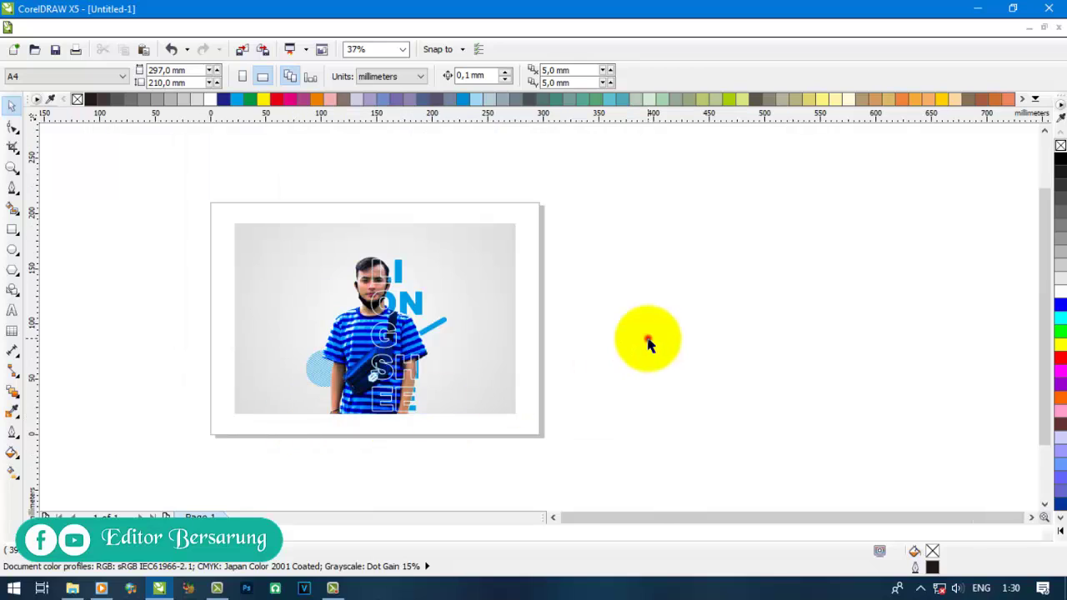
{"action": "scroll", "coordinate": [292, 296], "scroll_direction": "up", "scroll_amount": 1}
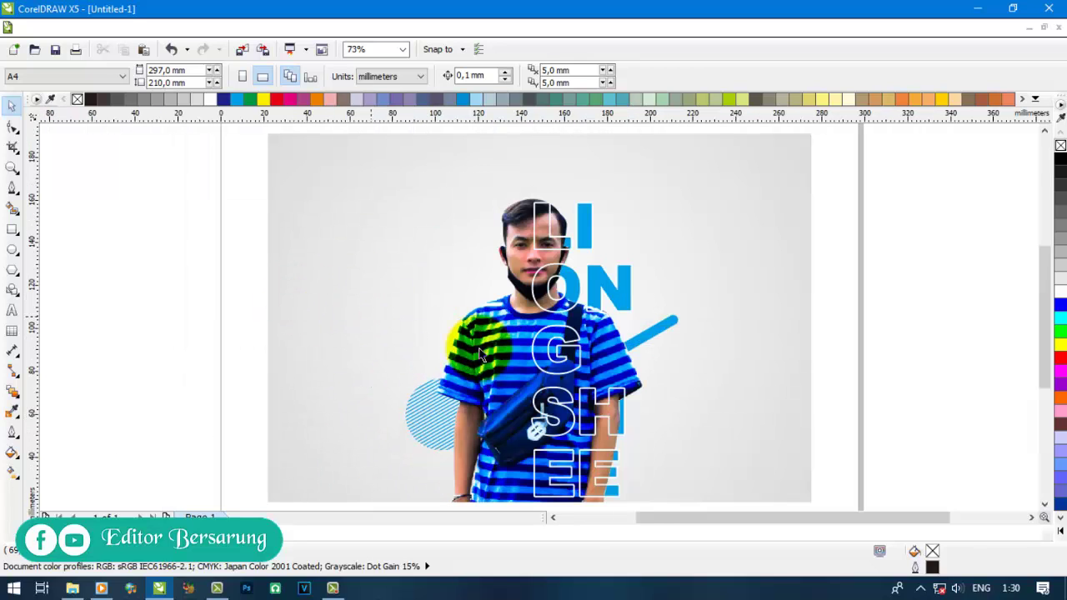